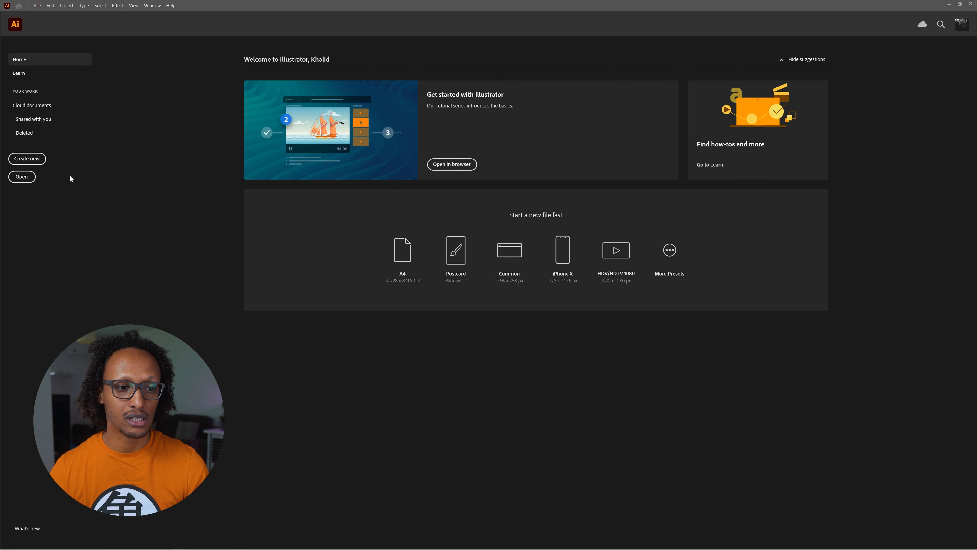
- Create a new 24 x 24 px document with one artboard
click(27, 158)
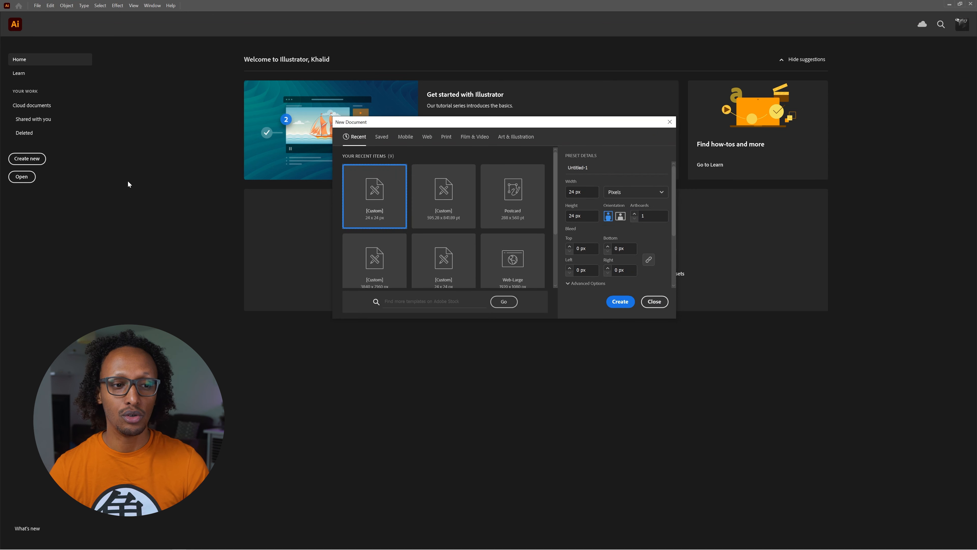
click(587, 192)
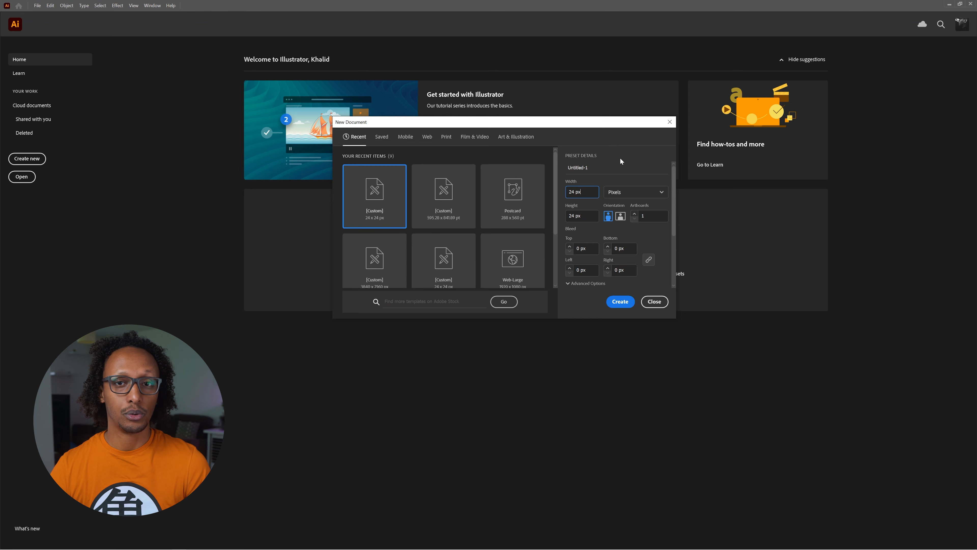
click(617, 305)
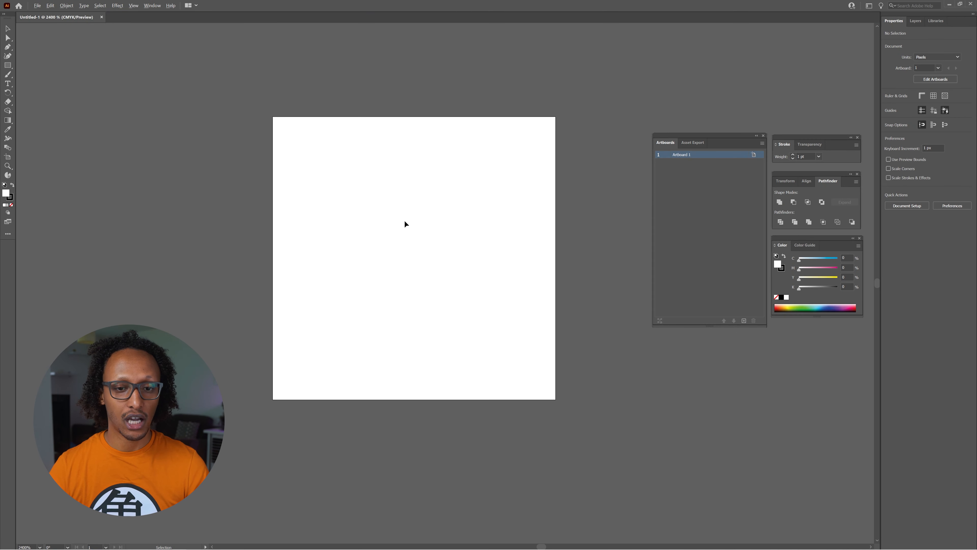
- Show the grid in the document and check the available snapping options
click(134, 5)
click(152, 299)
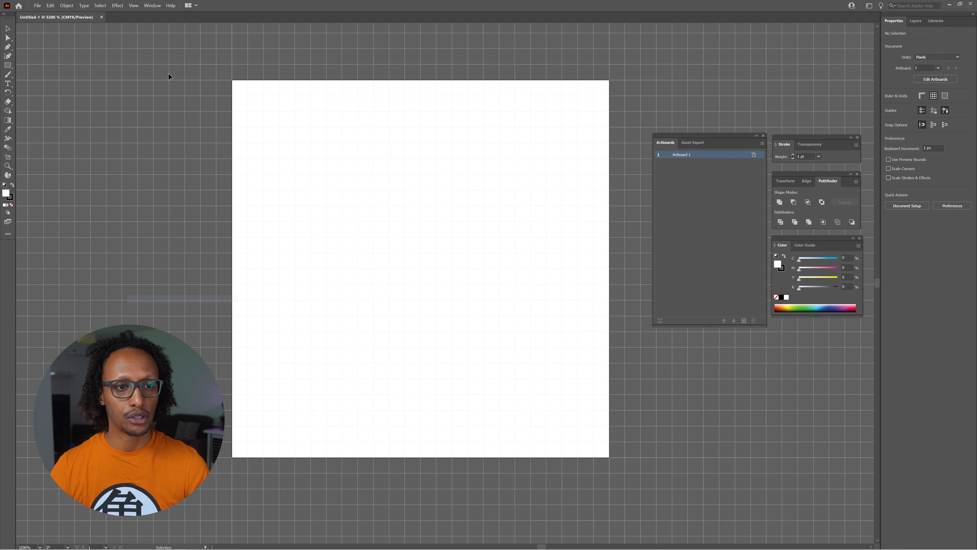
click(134, 6)
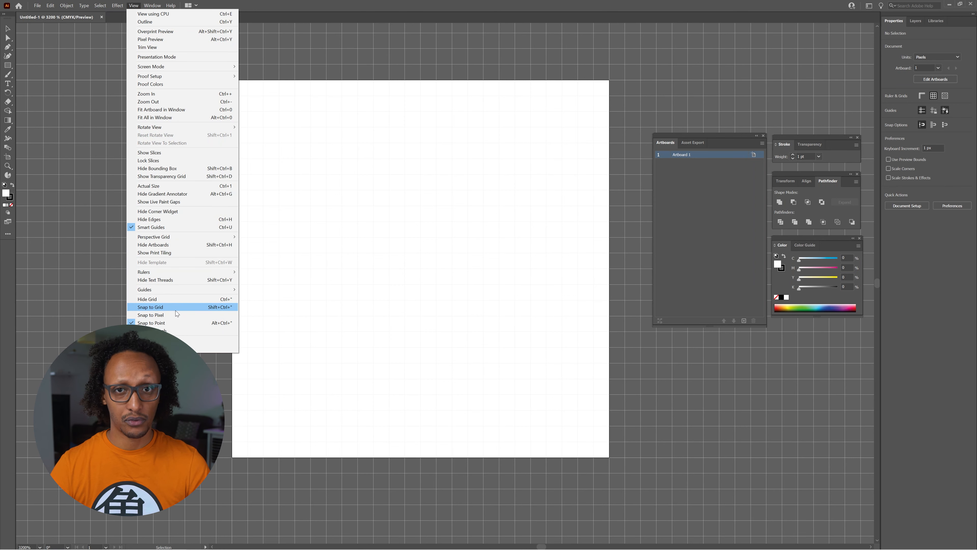
click(316, 276)
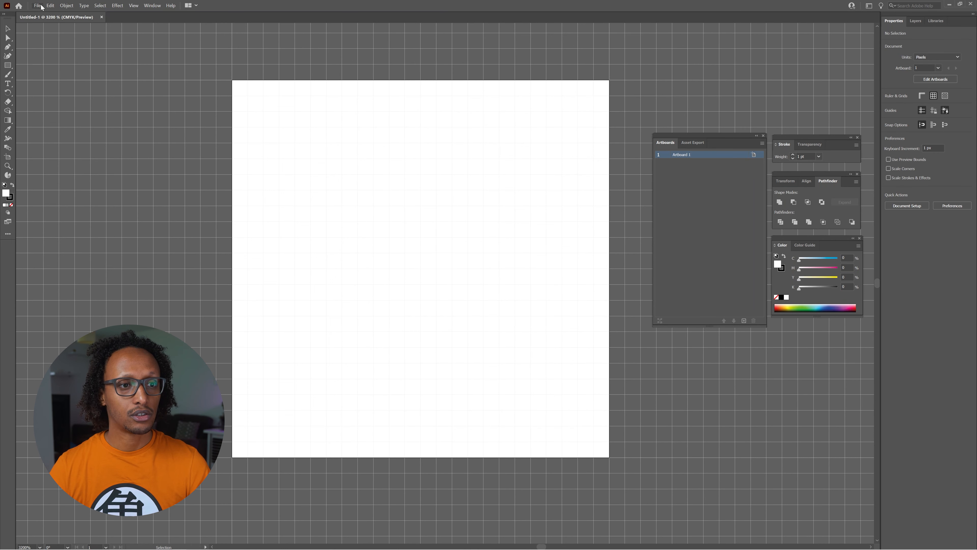
- Confirm the Guides & Grid preferences with a gridline every 24 px and 24 subdivisions
click(50, 6)
mouse_move(80, 235)
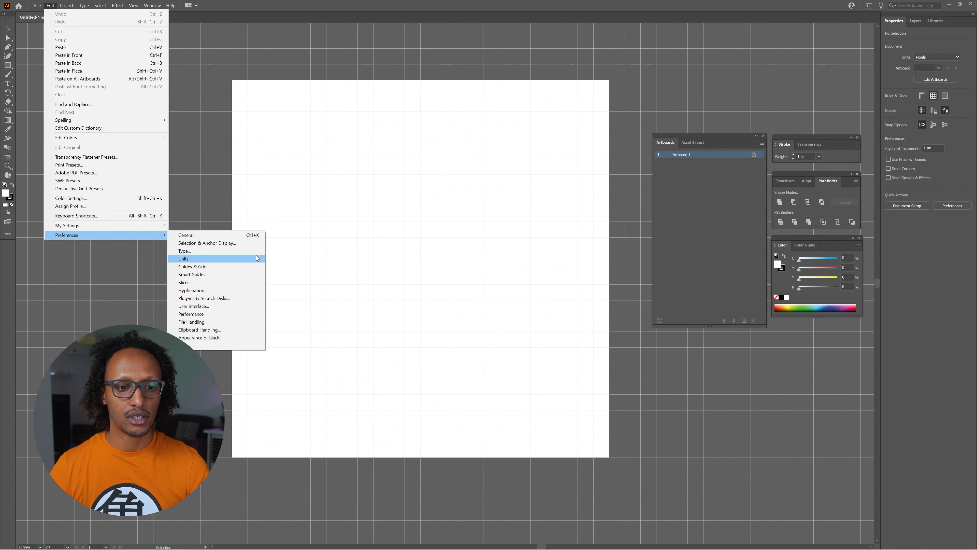
click(234, 268)
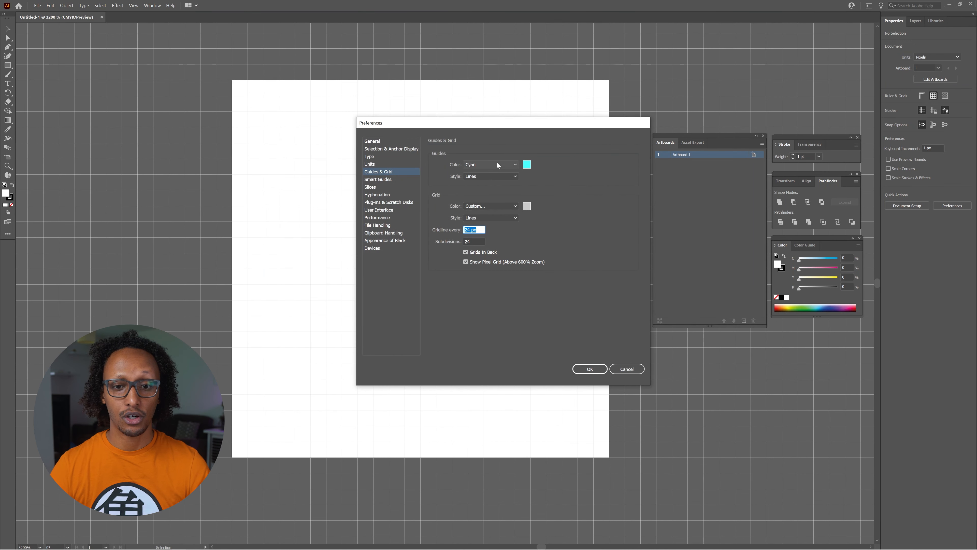
drag(494, 122, 426, 141)
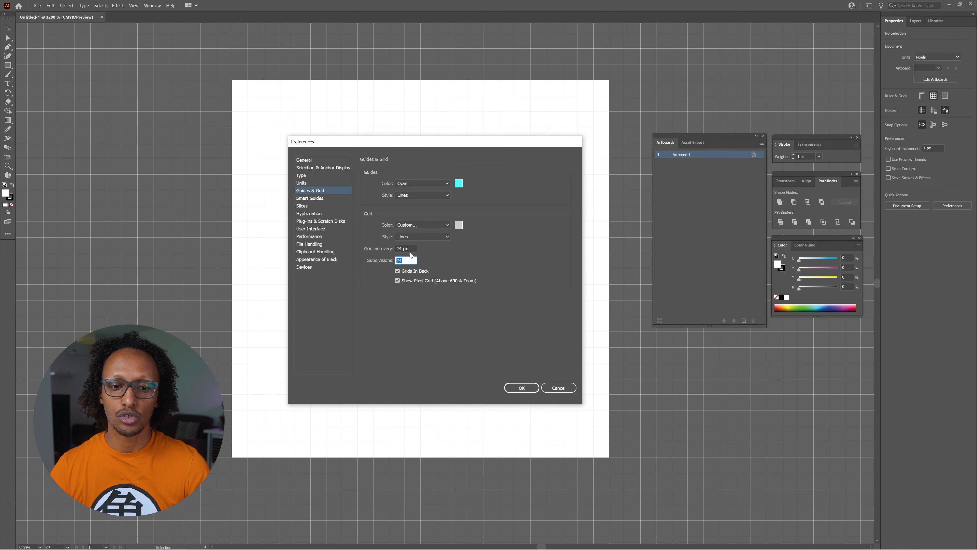
click(514, 389)
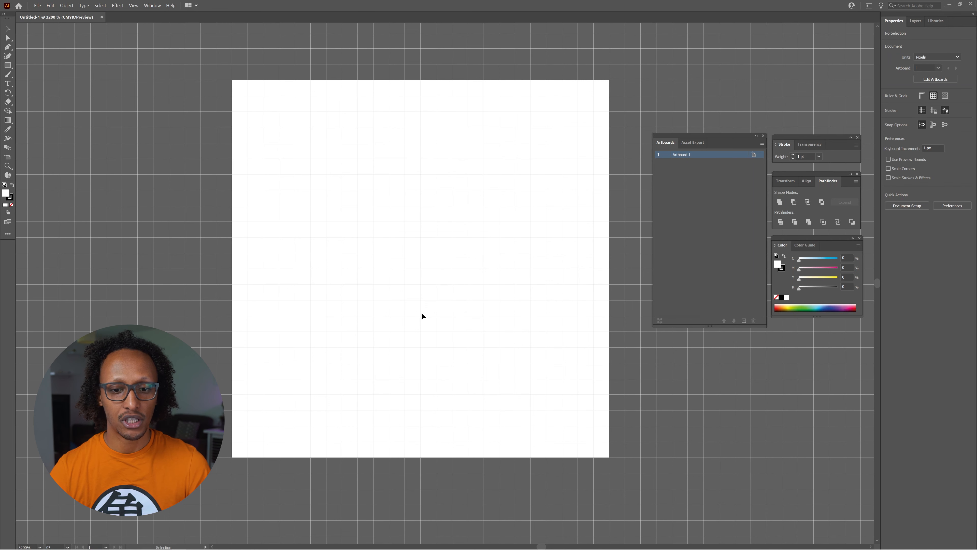
- Toggle the document grid off and on again to compare the artboard with and without it
click(133, 5)
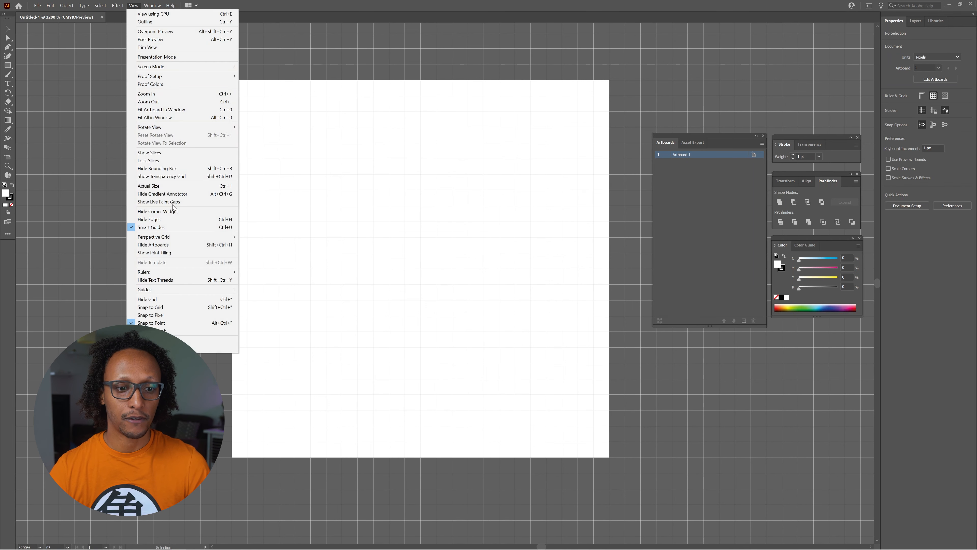
click(154, 300)
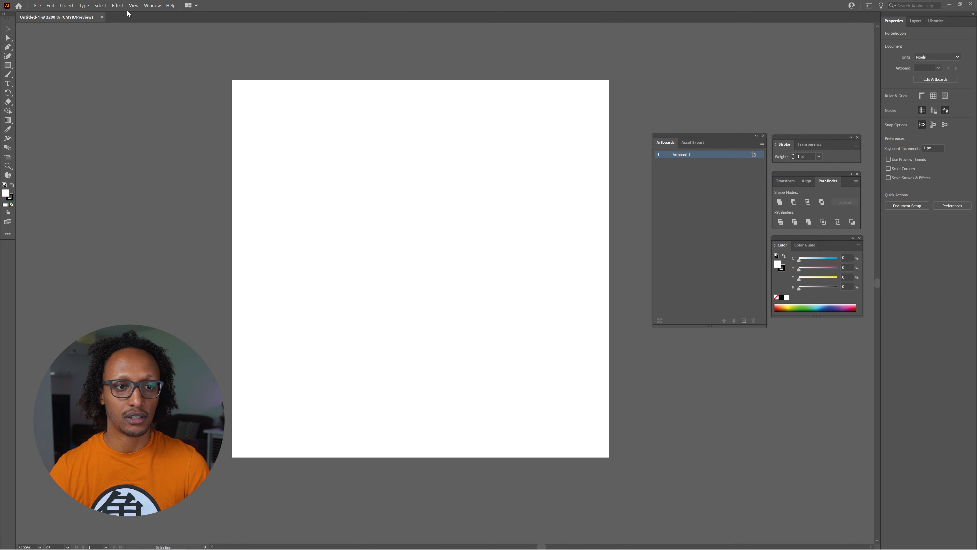
click(133, 5)
click(153, 299)
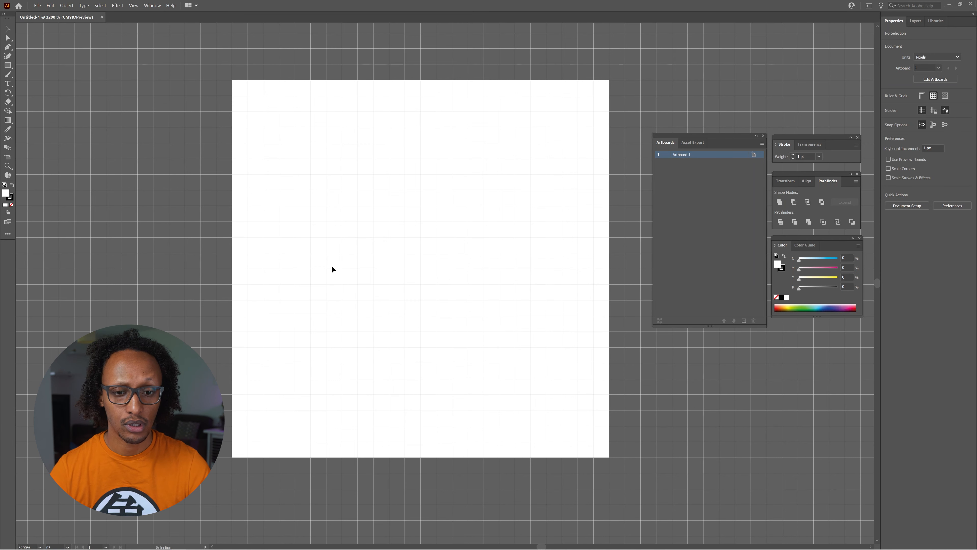
- Activate the Ellipse tool and try a circle from the artboard's upper-left corner, undoing the trial shape
click(8, 65)
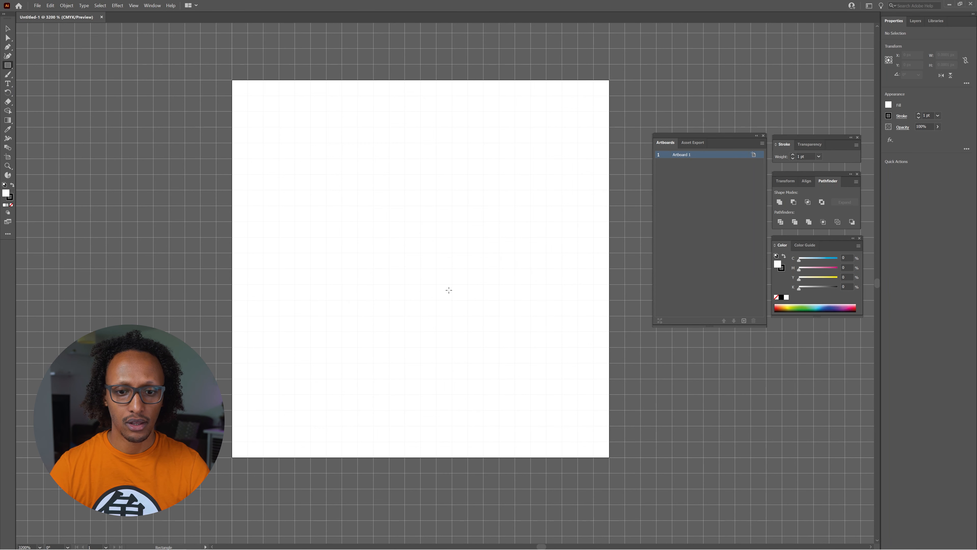
click(3, 69)
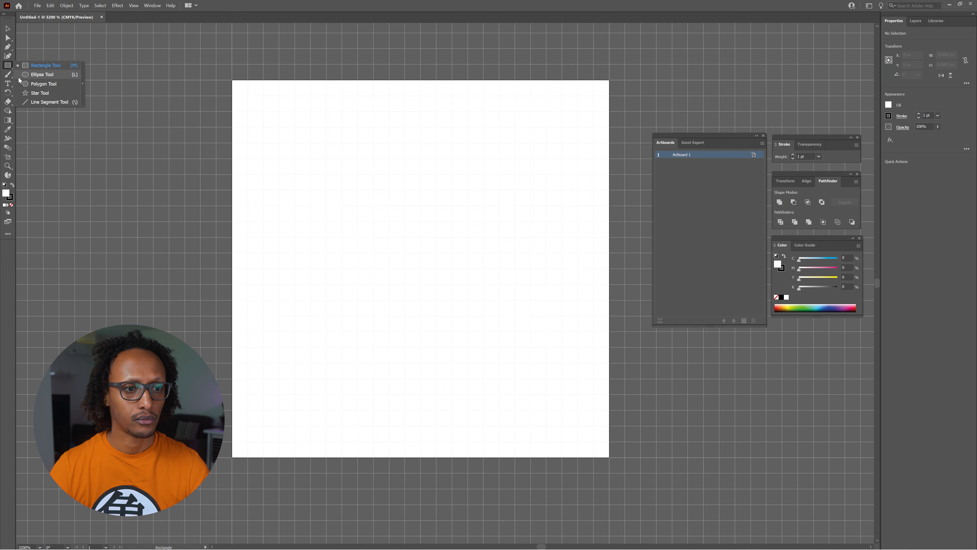
click(35, 83)
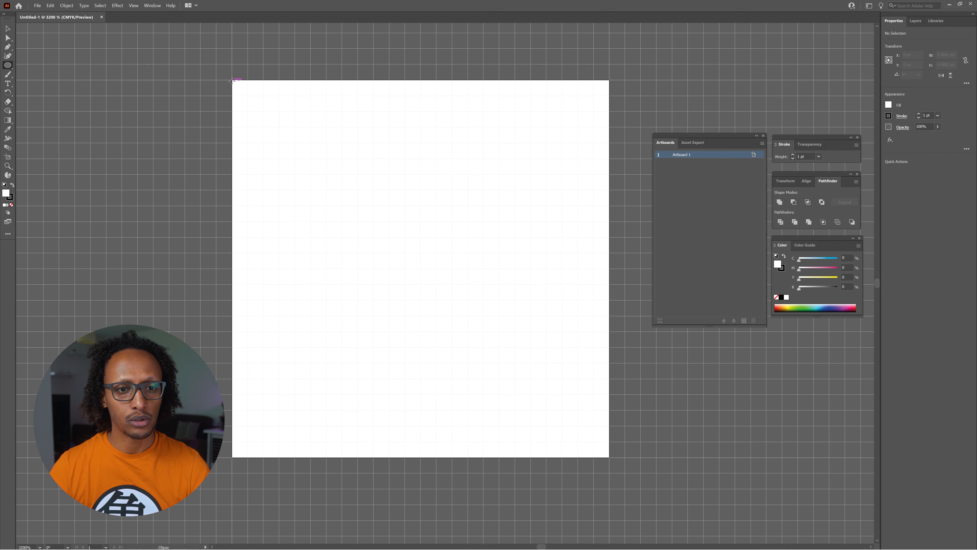
drag(232, 81, 563, 420)
key(ctrl+z)
- Turn on Snap to Grid for the document
drag(508, 310, 498, 284)
click(133, 5)
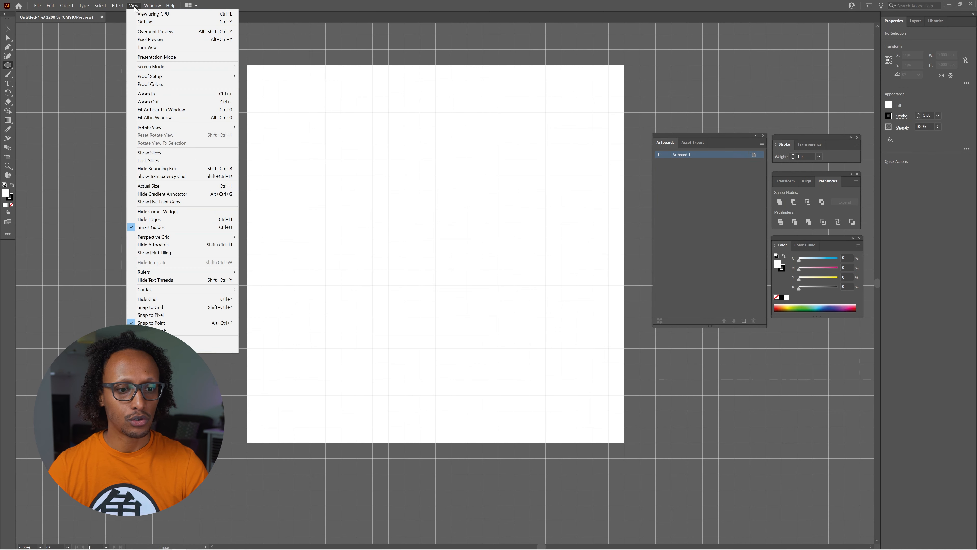
click(177, 308)
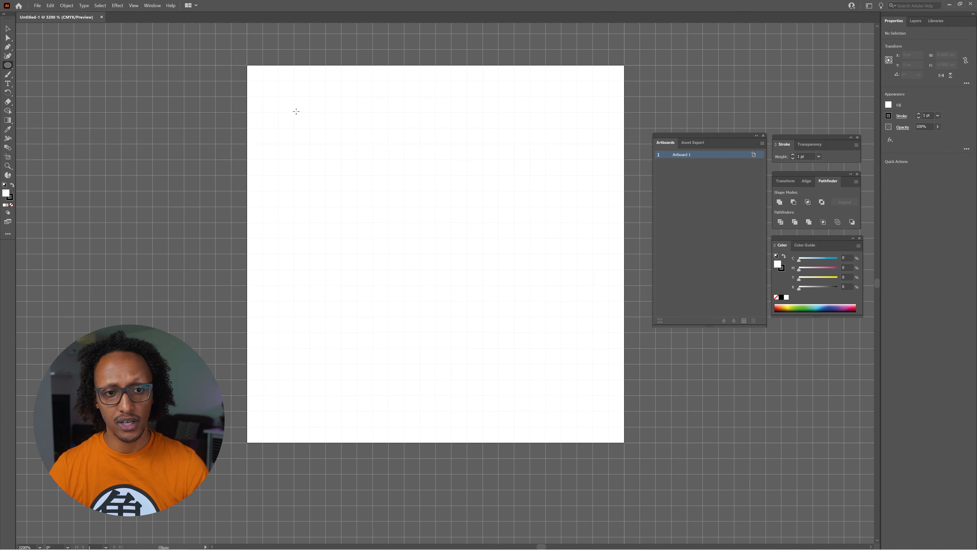
- Draw a 24 x 24 px circle that fills the artboard from corner to corner and inspect its edge
drag(248, 65, 624, 443)
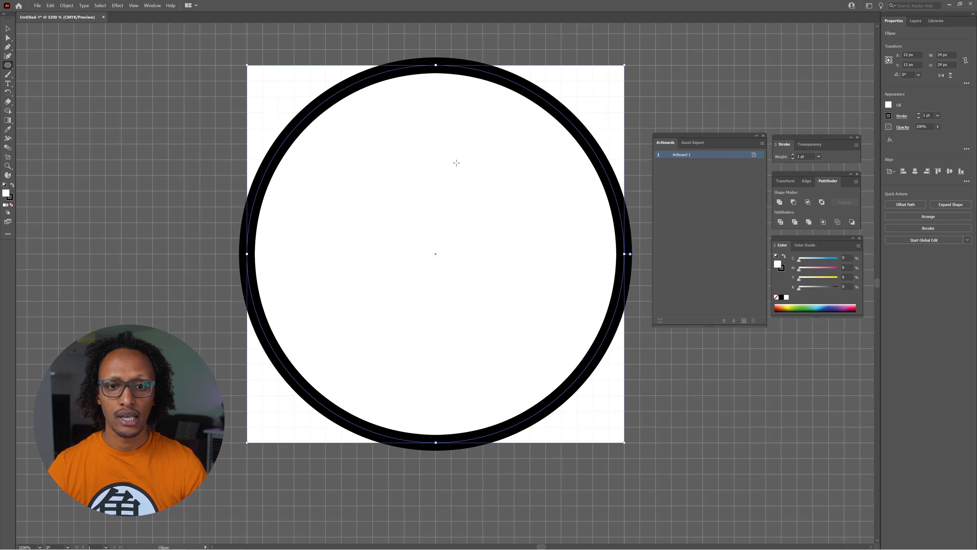
scroll(438, 56, up, 4)
drag(450, 169, 434, 220)
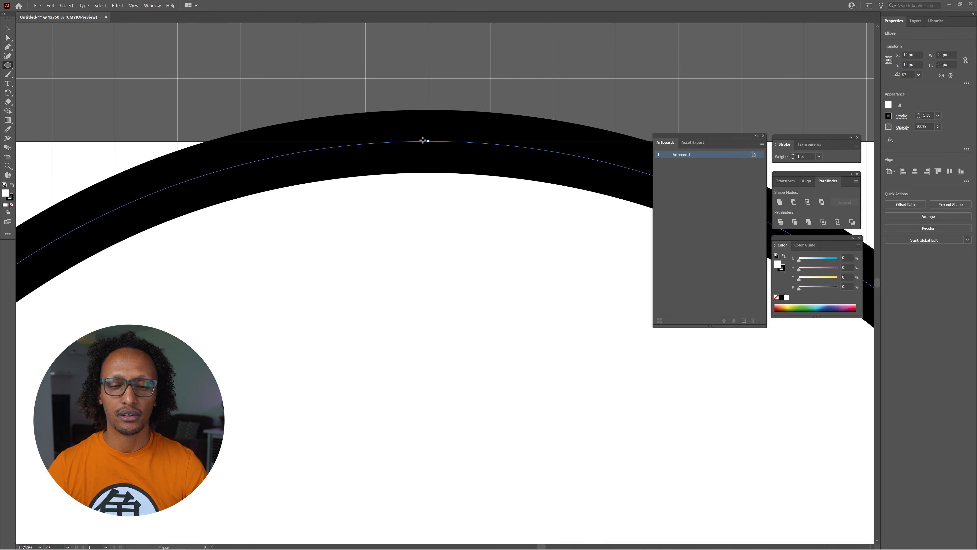
scroll(432, 129, down, 4)
drag(482, 305, 465, 203)
key(v)
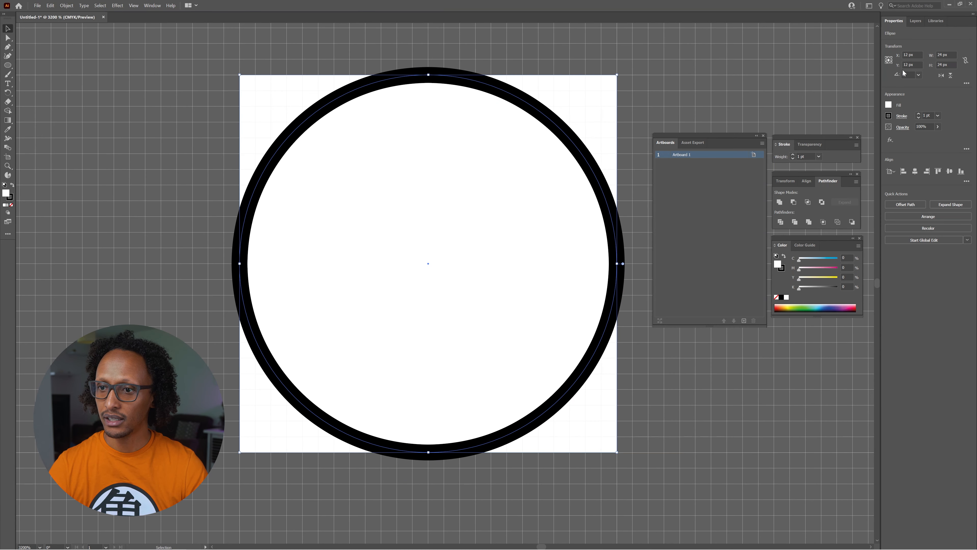
- Remove the circle's fill and give its stroke a round cap, a round join and inside alignment
click(11, 205)
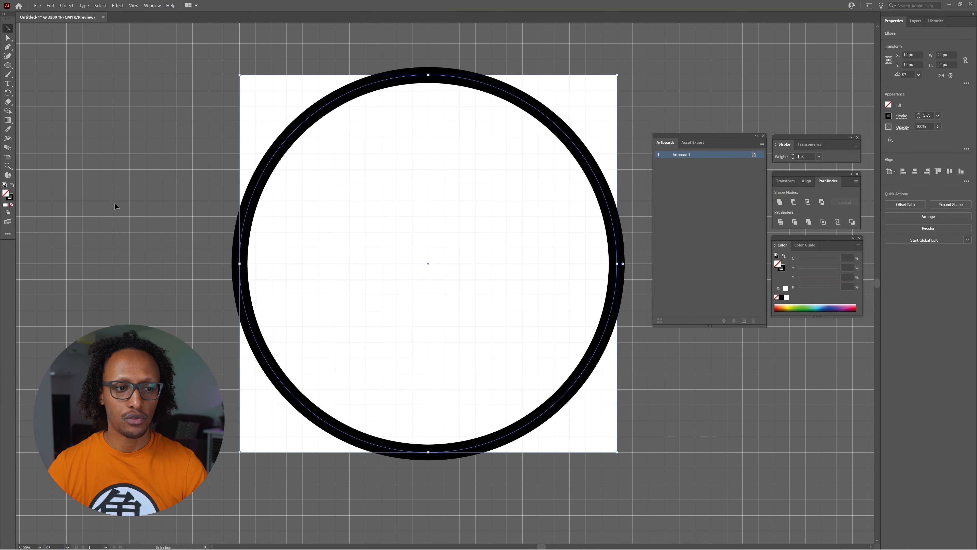
click(902, 116)
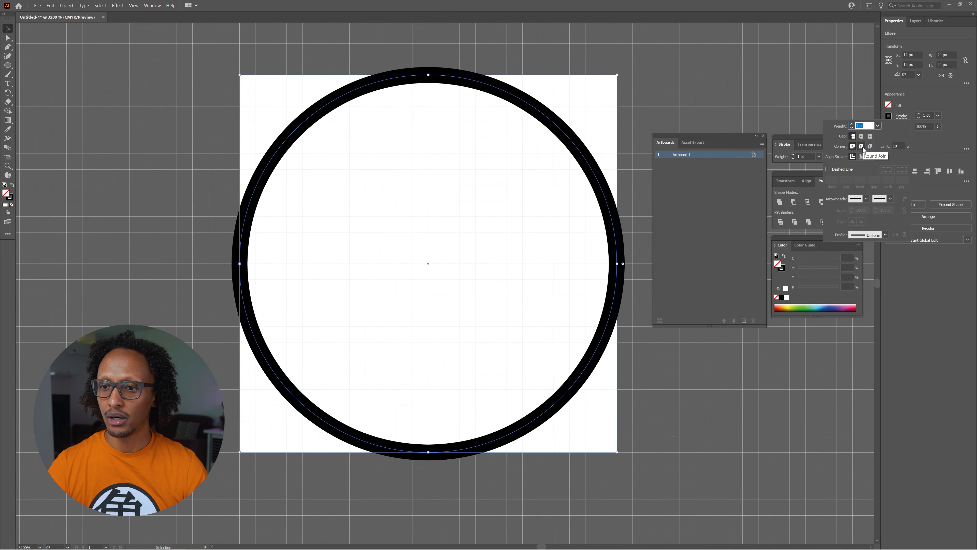
click(862, 136)
click(862, 146)
click(861, 156)
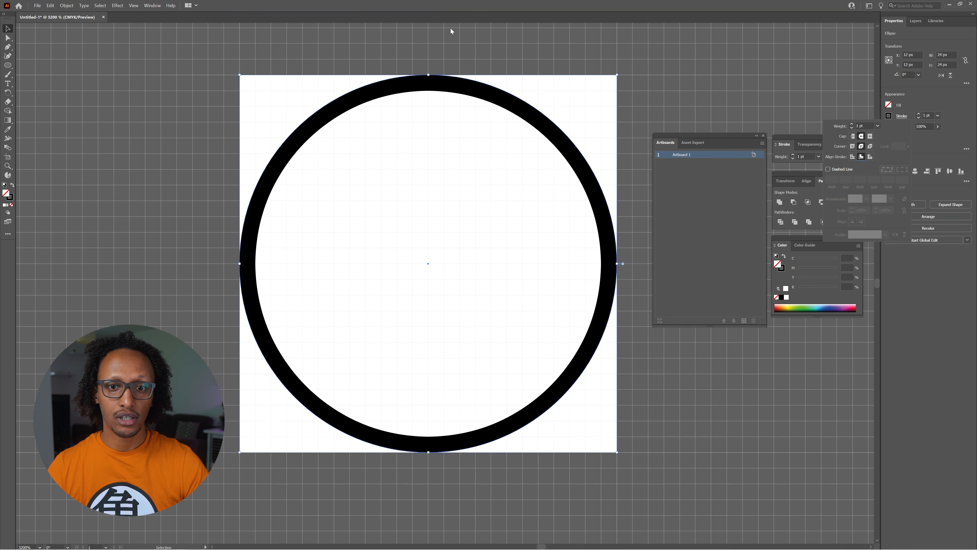
click(478, 58)
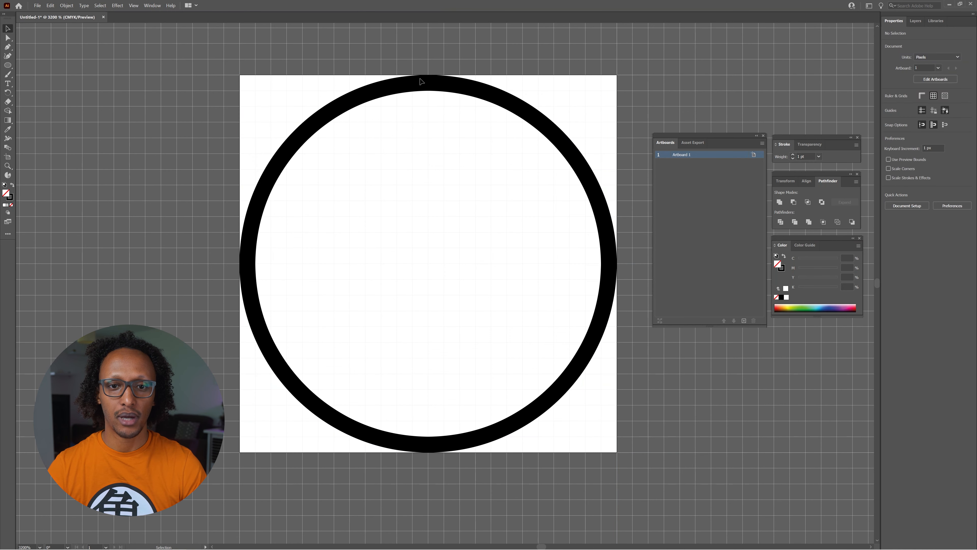
click(388, 99)
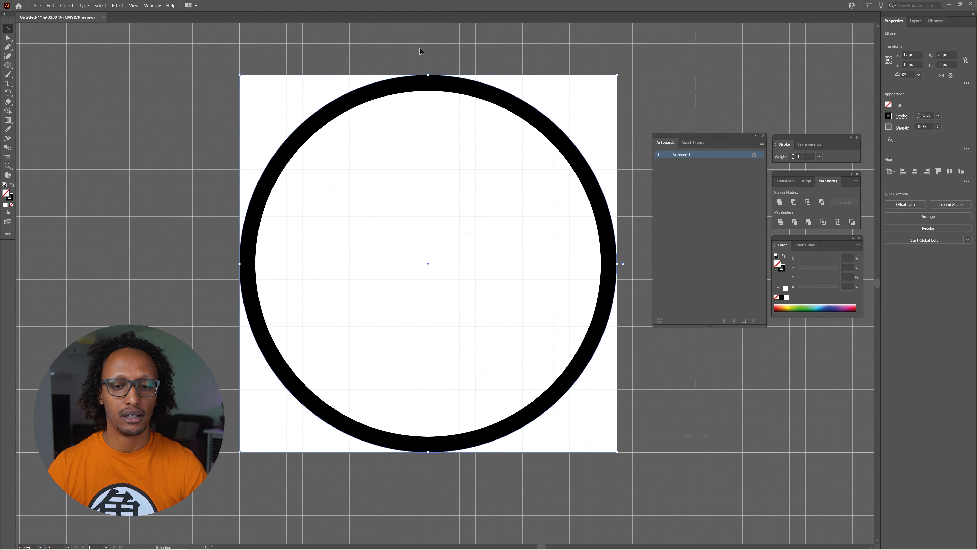
click(437, 60)
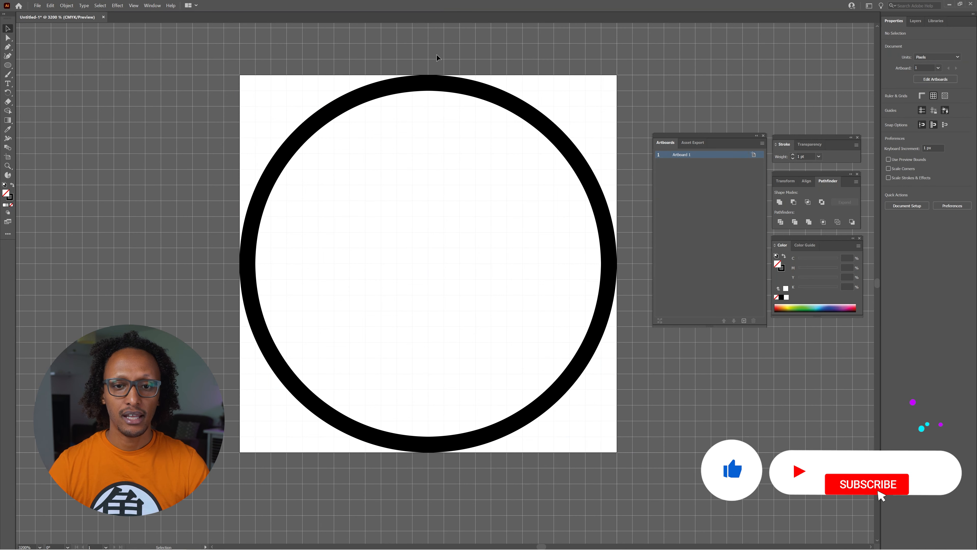
- Try a stroke weight of 0.01 pt on the circle
drag(413, 55, 457, 136)
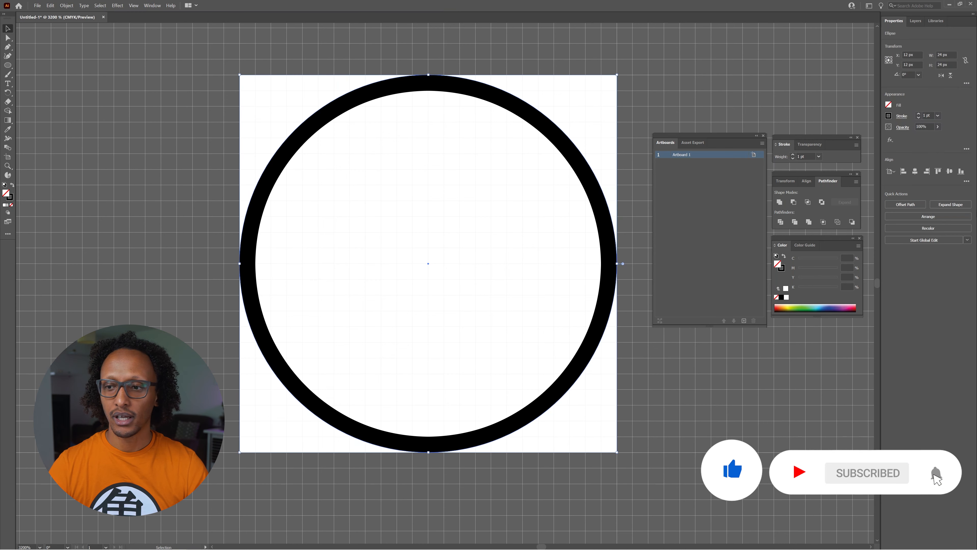
click(930, 115)
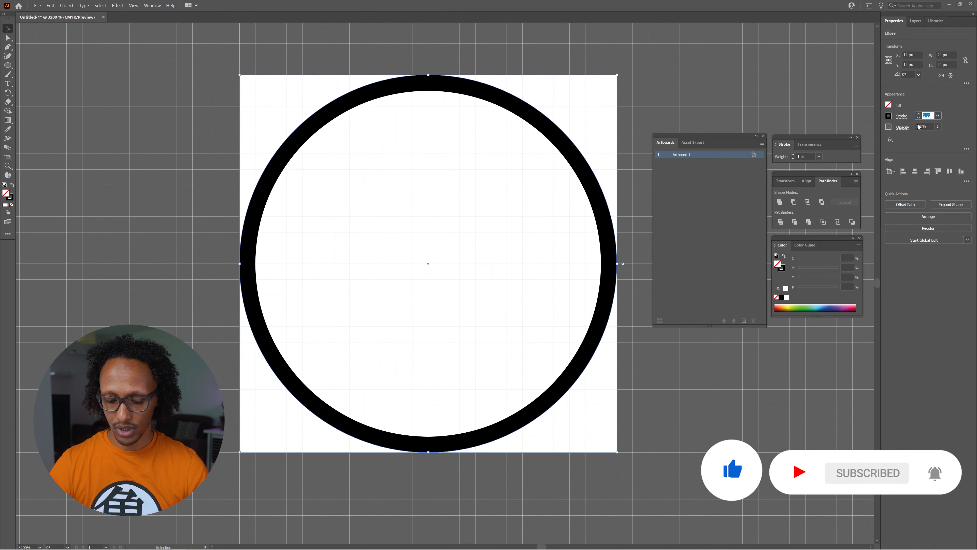
text(0.01)
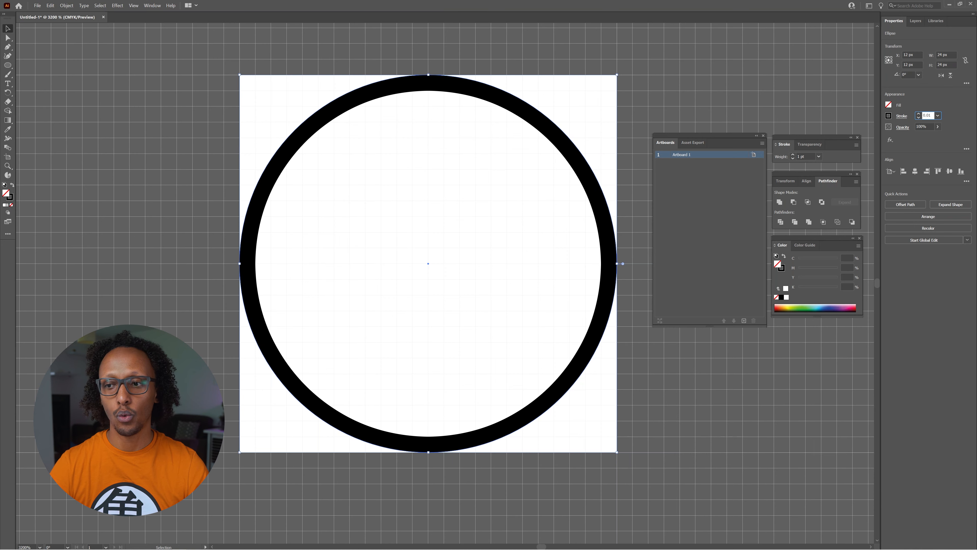
key(Return)
click(639, 55)
key(space)
drag(536, 156, 427, 159)
- Set the circle's stroke weight to 0.05 pt
click(520, 201)
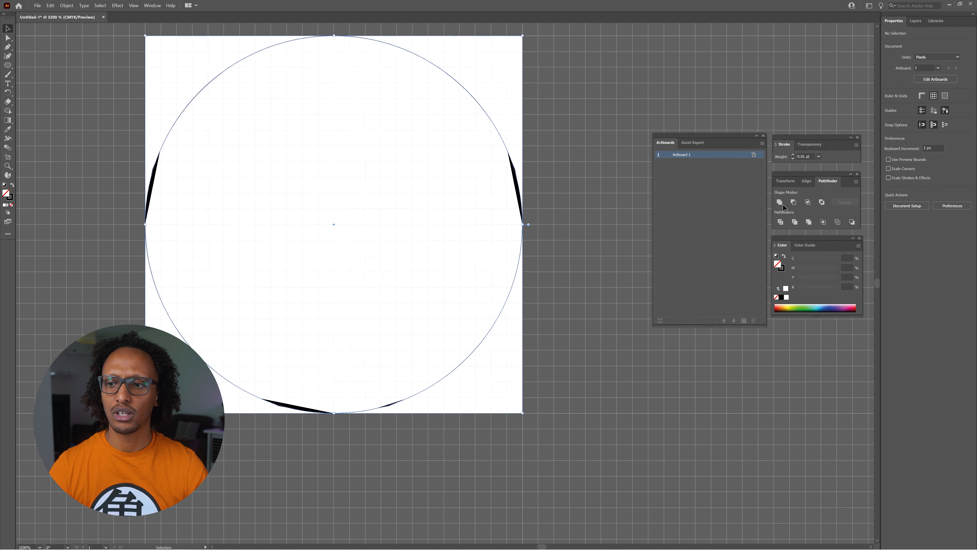
click(929, 116)
key(ctrl+a)
text(0.0)
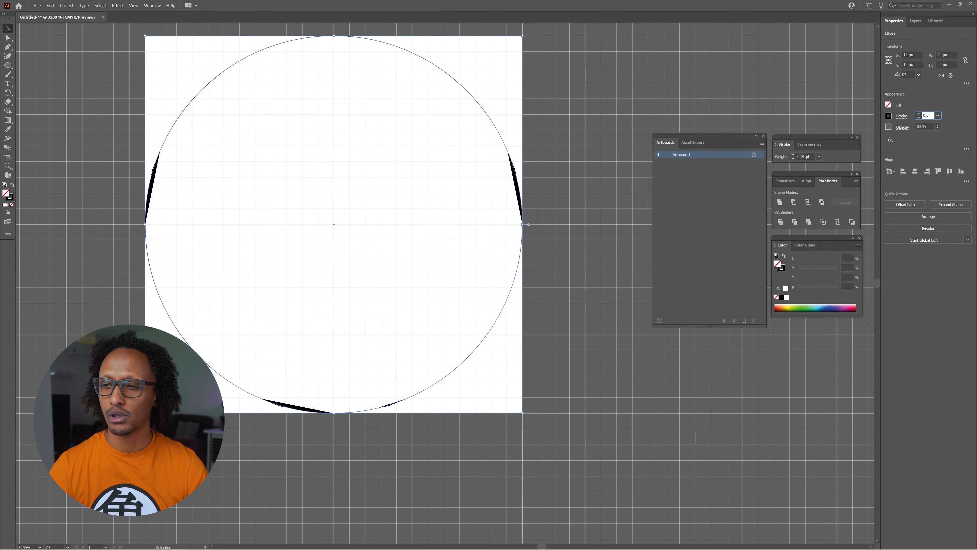
text(5)
key(Return)
click(654, 124)
key(space)
drag(601, 113, 685, 131)
- Change the circle's stroke color to the light blue swatch
drag(520, 173, 520, 174)
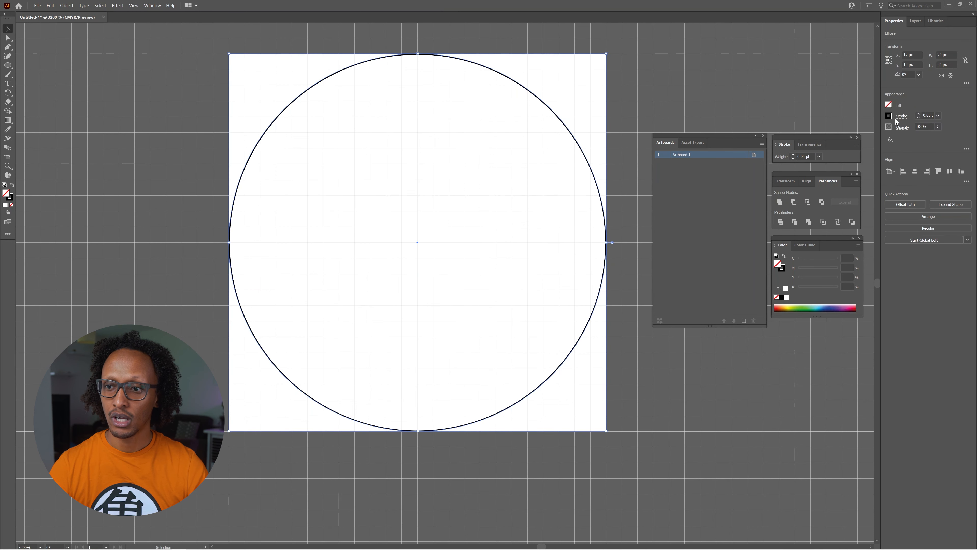
click(888, 116)
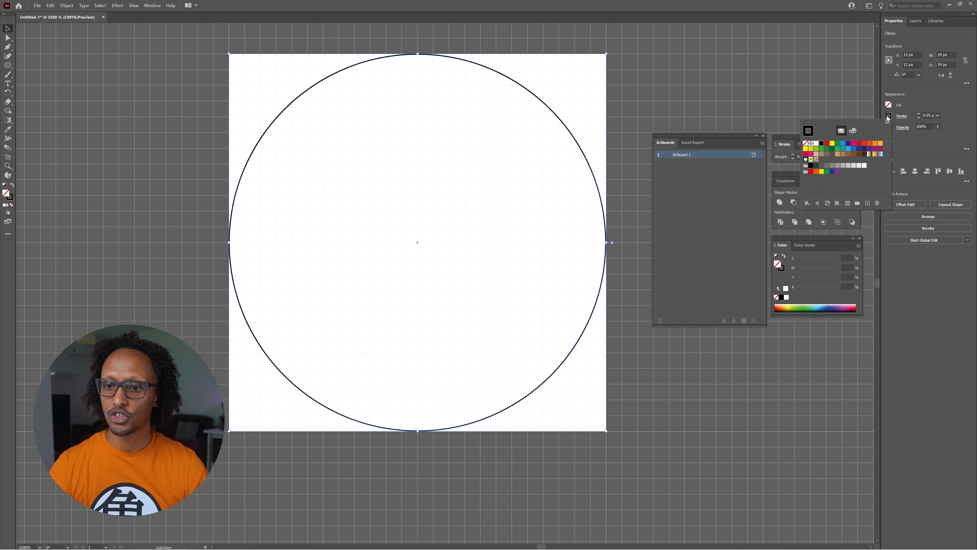
click(846, 147)
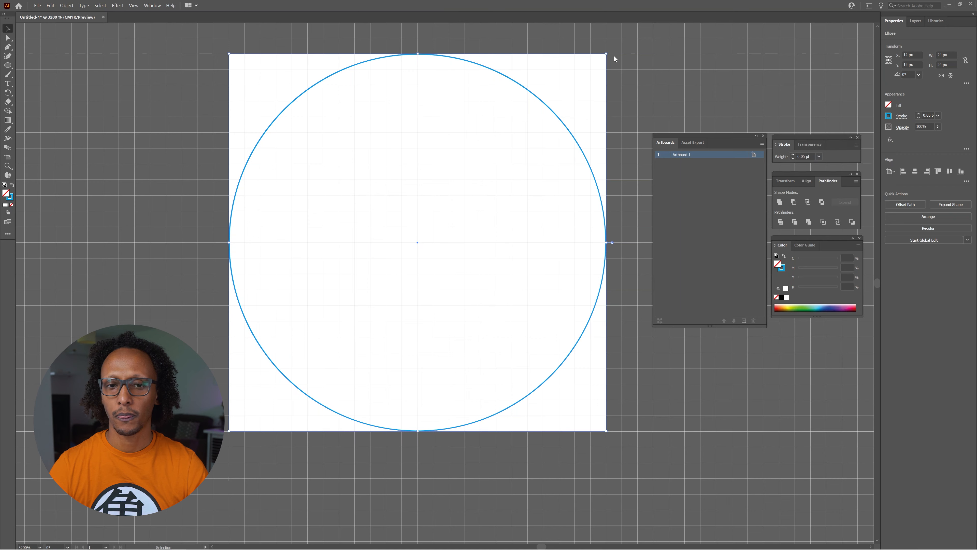
- Add a 16 px concentric copy inside the 24 px circle, scaled from the centre
click(667, 75)
drag(667, 75, 694, 102)
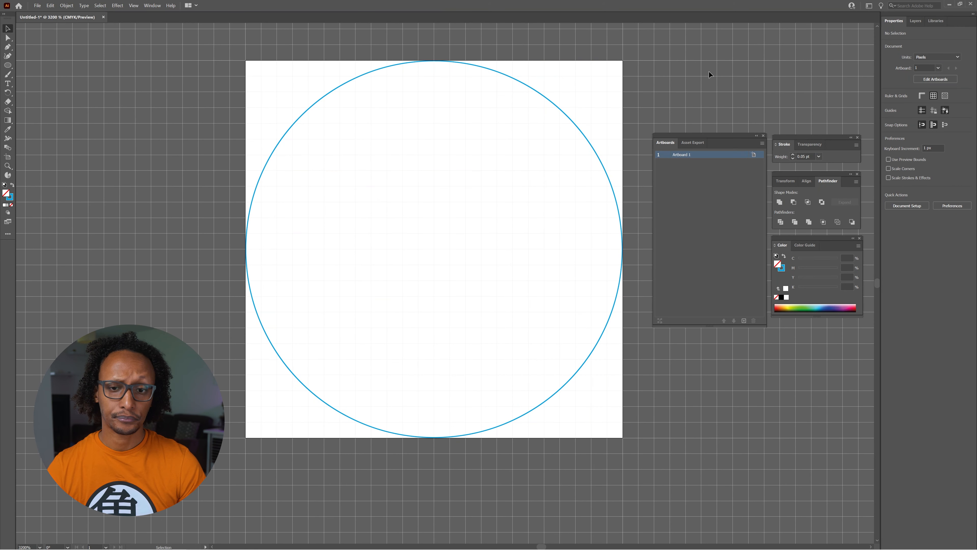
click(573, 112)
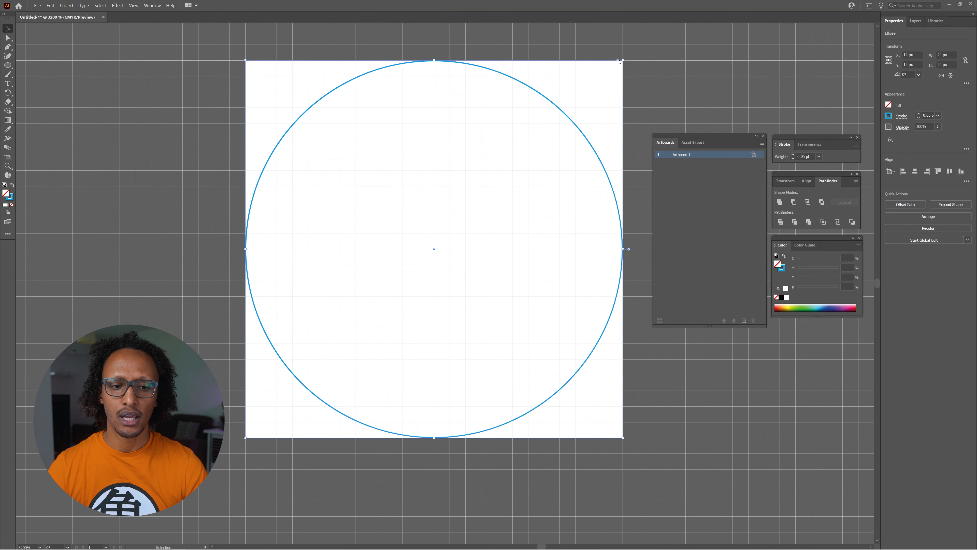
key(a)
key(v)
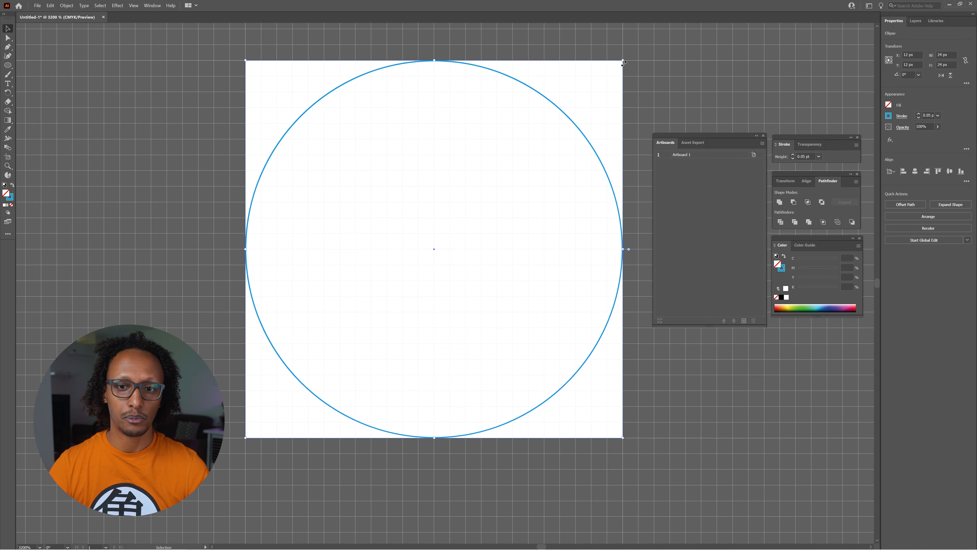
drag(621, 63, 564, 112)
- Add a third, smaller concentric circle at the artboard's centre by scaling down a copy of the 16 px circle
key(a)
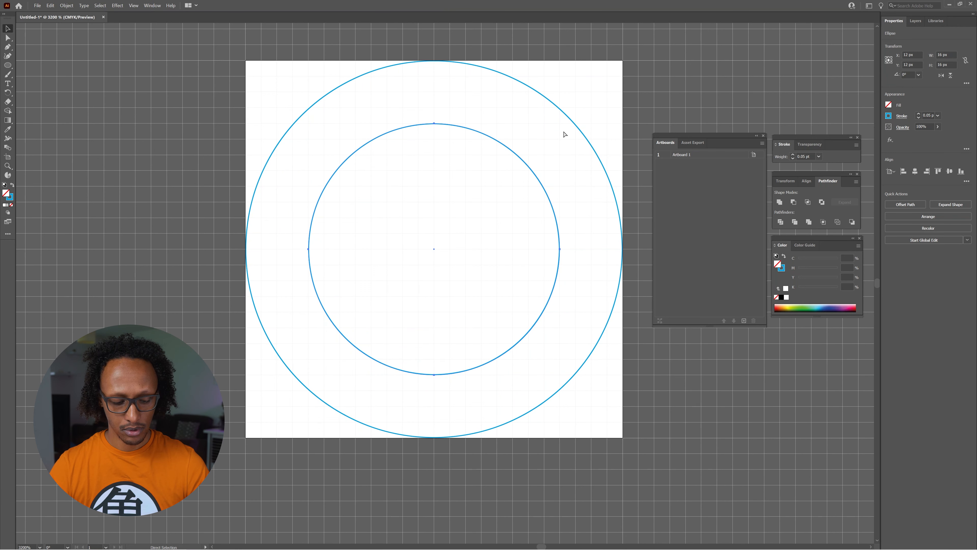
key(v)
drag(560, 127, 477, 202)
click(656, 74)
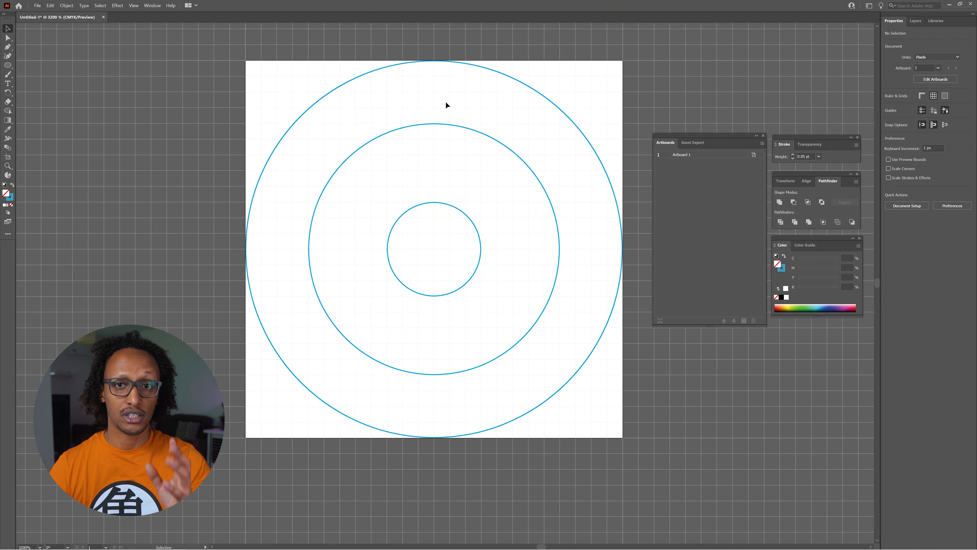
- Draw a 24 x 24 px rectangle over the whole artboard and narrow it about its centre to 12 px wide
drag(3, 64, 29, 67)
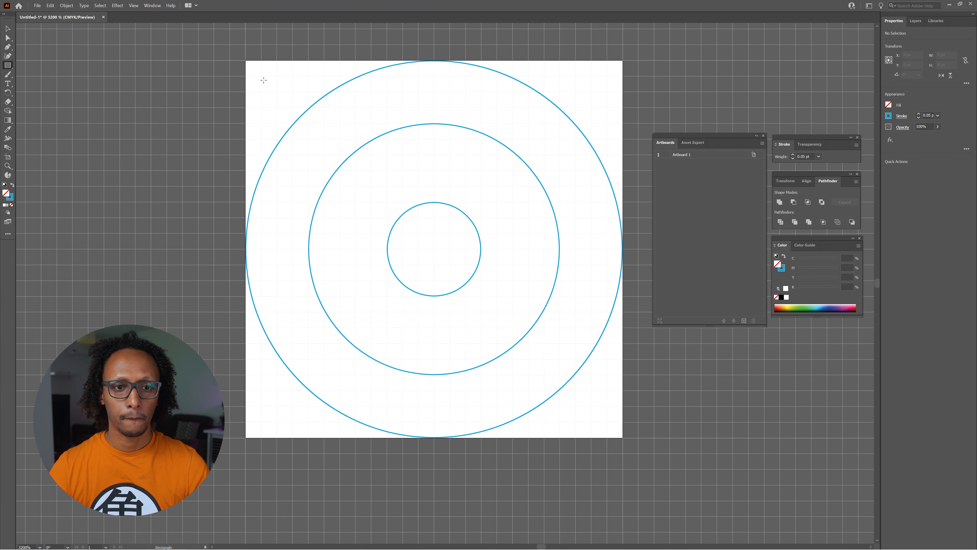
drag(247, 61, 623, 438)
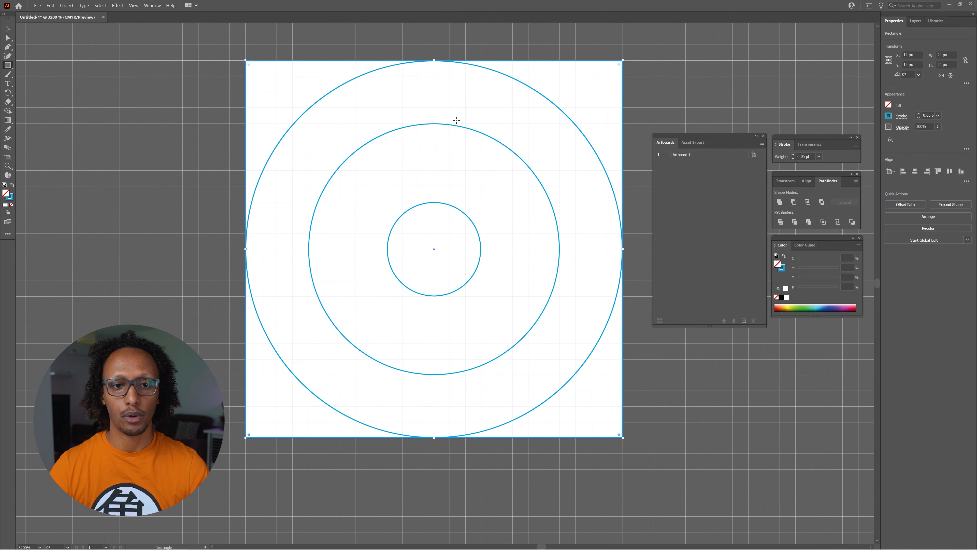
key(v)
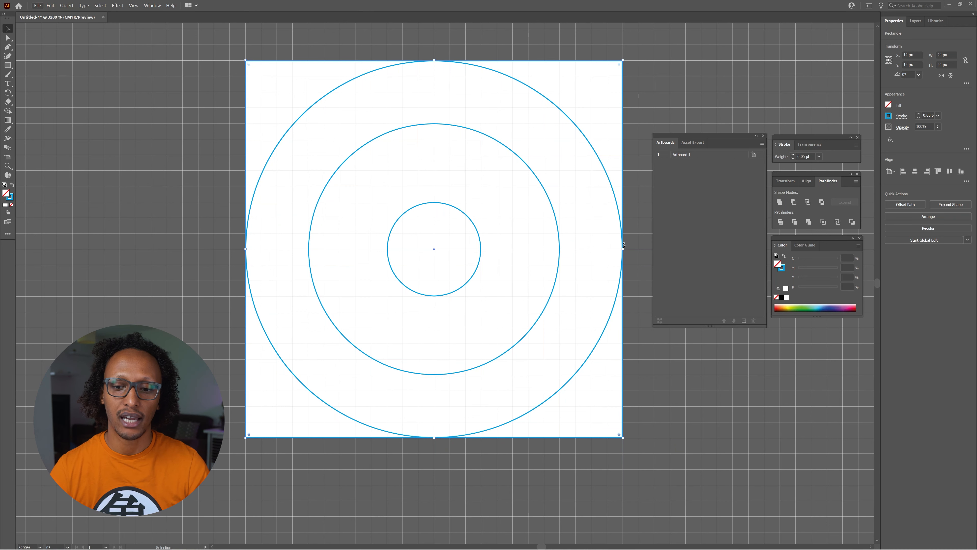
drag(622, 251, 523, 269)
- Add a centred copy of the rectangle, 24 px wide and 12 px high, crossing the vertical one
key(a)
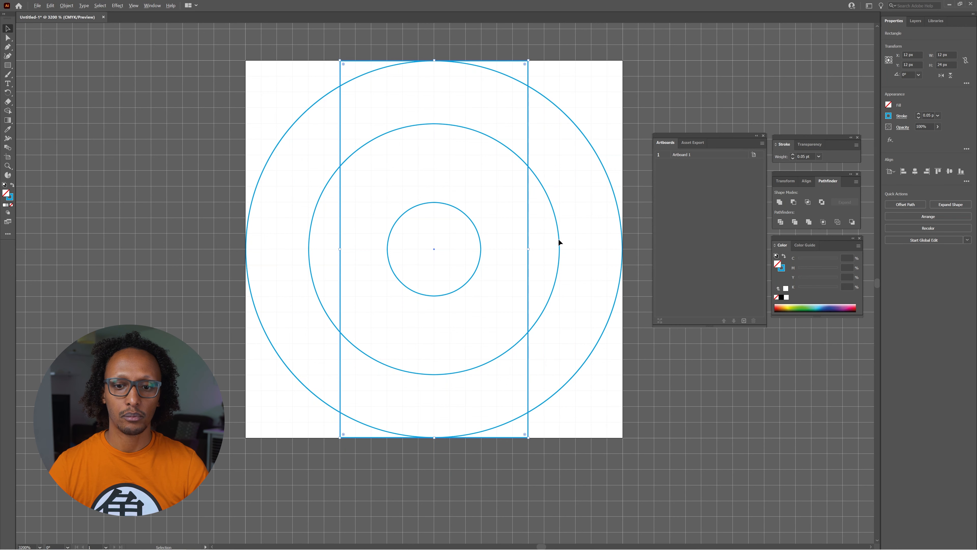
drag(528, 250, 622, 250)
drag(434, 61, 439, 151)
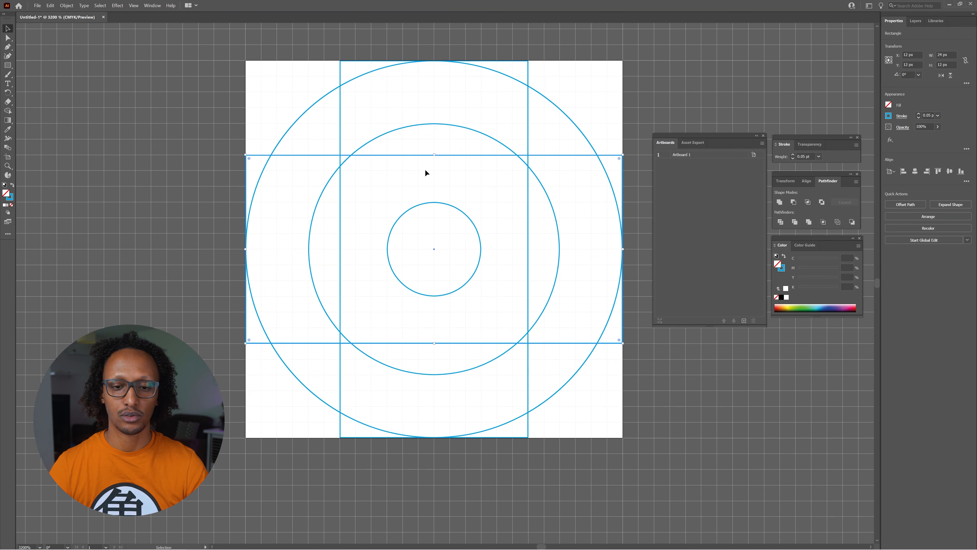
- Copy the vertical rectangle and resize the copy about its centre to a 20 x 20 px square
drag(306, 70, 368, 73)
key(ctrl)
click(341, 46)
click(340, 62)
key(ctrl)
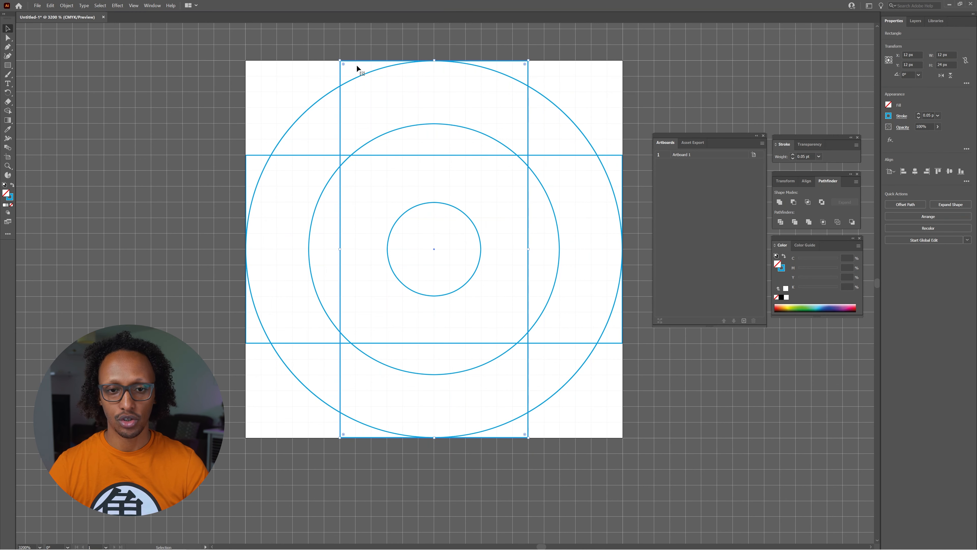
key(alt)
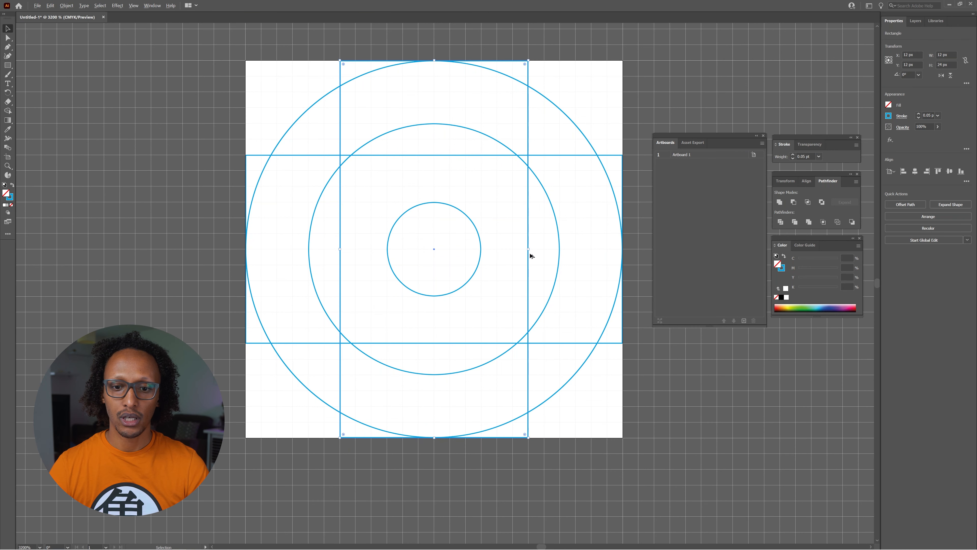
drag(528, 249, 569, 251)
drag(433, 60, 436, 97)
drag(575, 249, 595, 253)
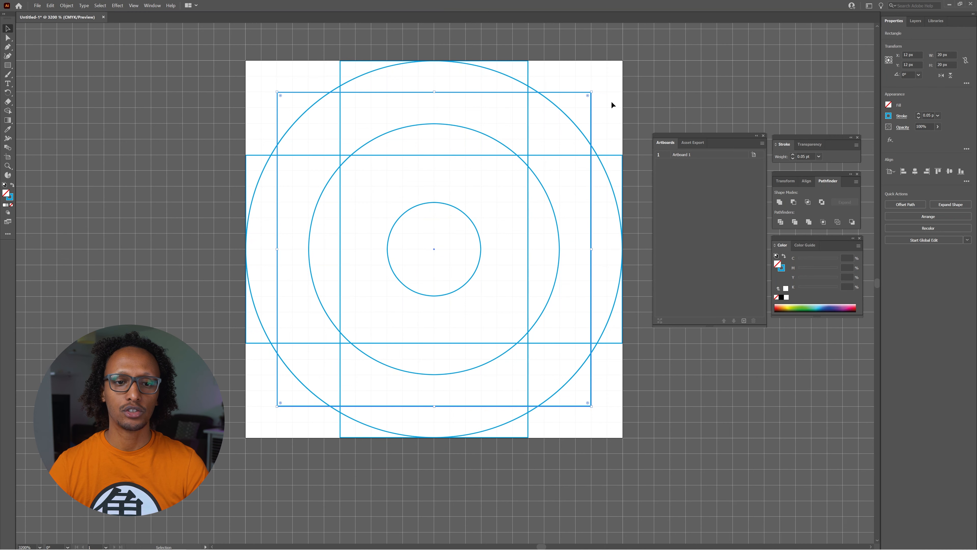
click(671, 67)
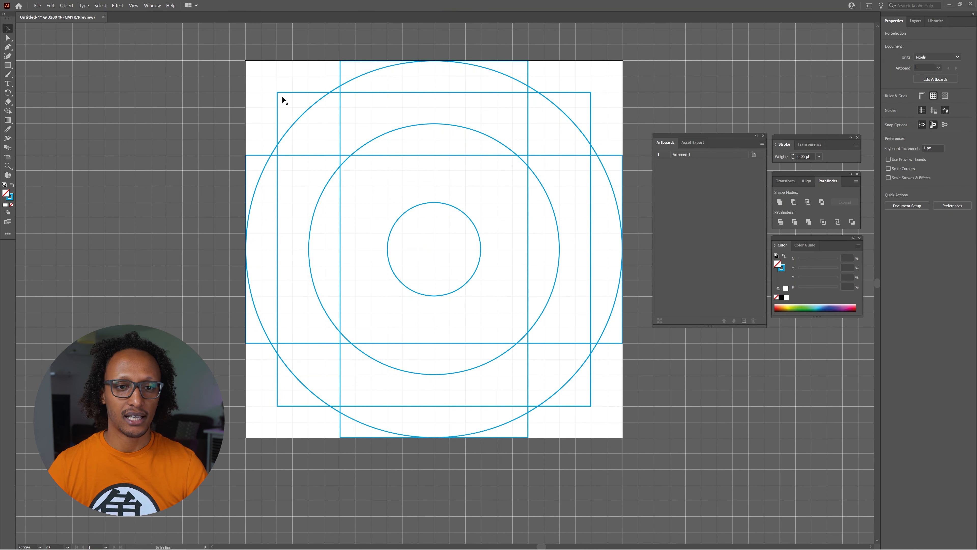
- Scale the middle circle about its centre to 12 x 12 px so it fits where the two rectangles cross
click(329, 180)
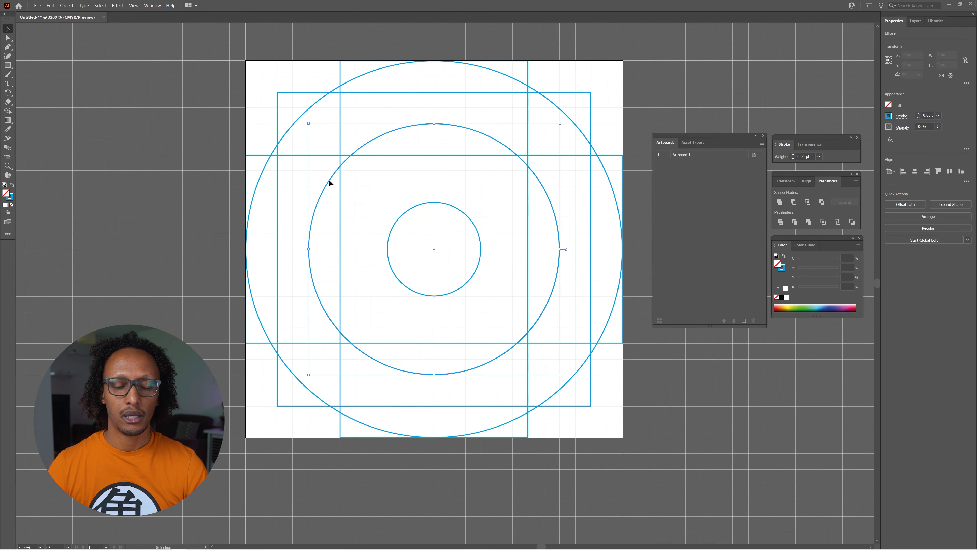
drag(562, 123, 529, 153)
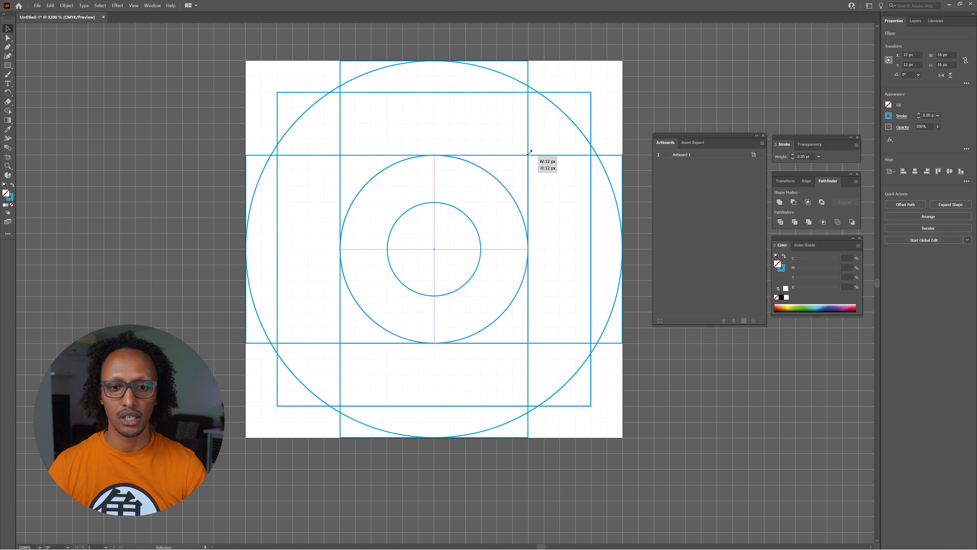
drag(530, 153, 529, 153)
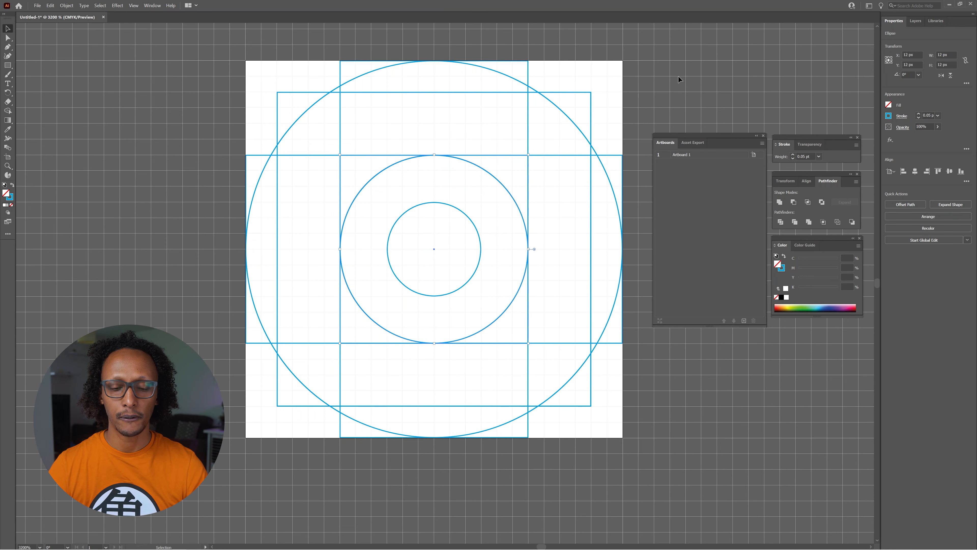
click(709, 76)
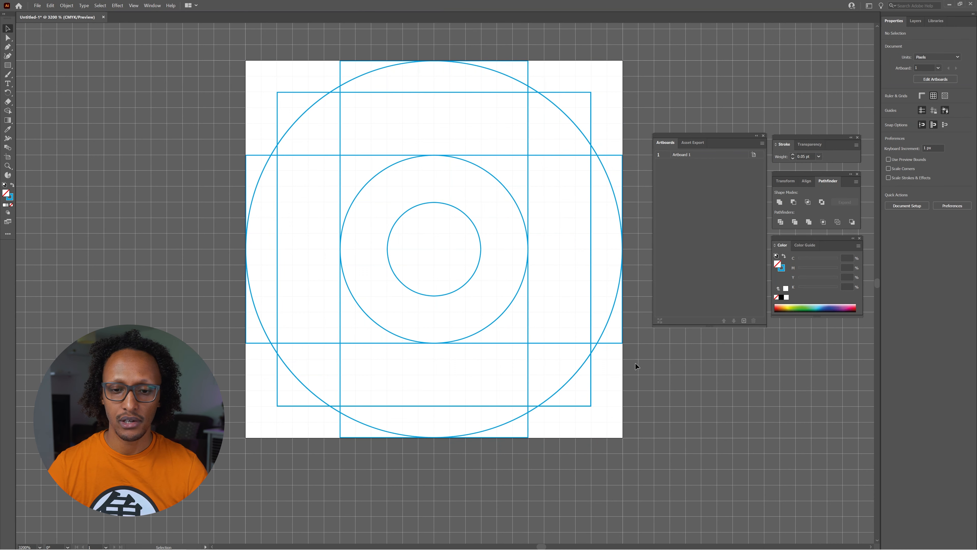
- Group all the guide shapes and name the group Keyshapes
key(ctrl+a)
key(ctrl+g)
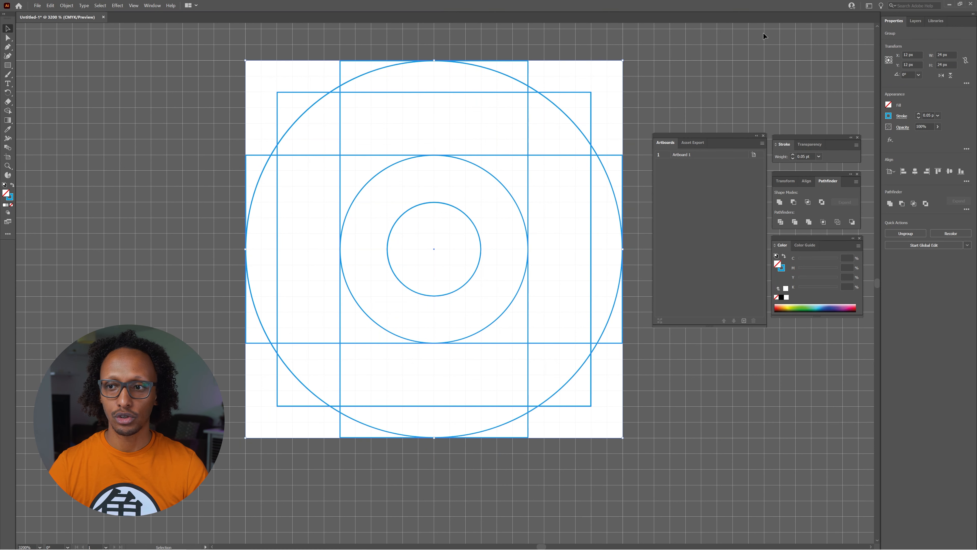
click(916, 21)
click(906, 33)
double_click(936, 41)
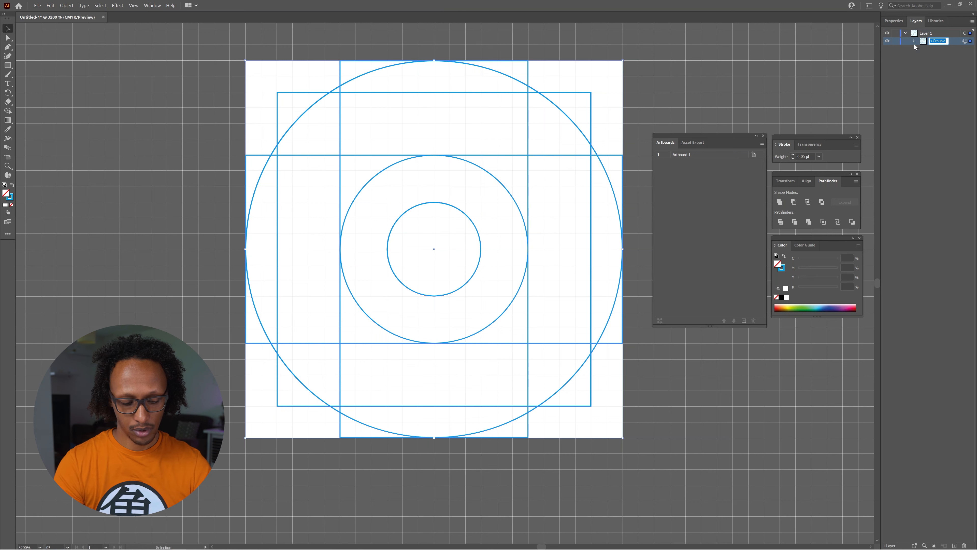
text(Keyshapes)
key(Return)
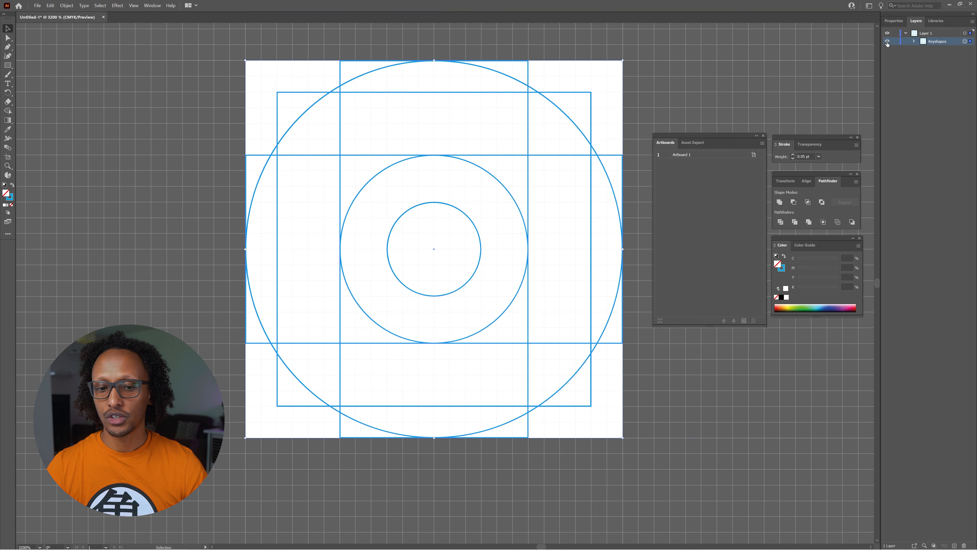
click(681, 90)
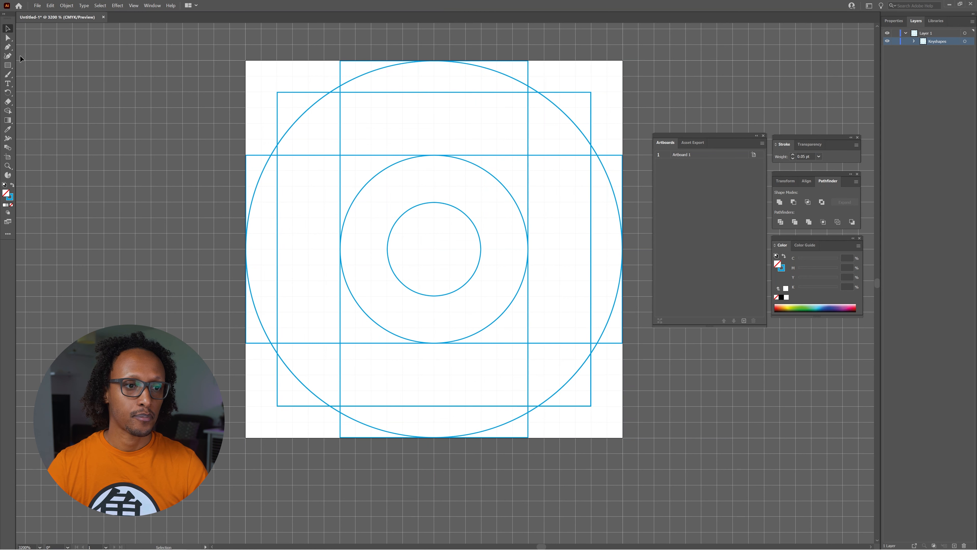
- Draw a vertical centre line over the artboard's full height and copy it to both sides of the smallest circle
click(8, 65)
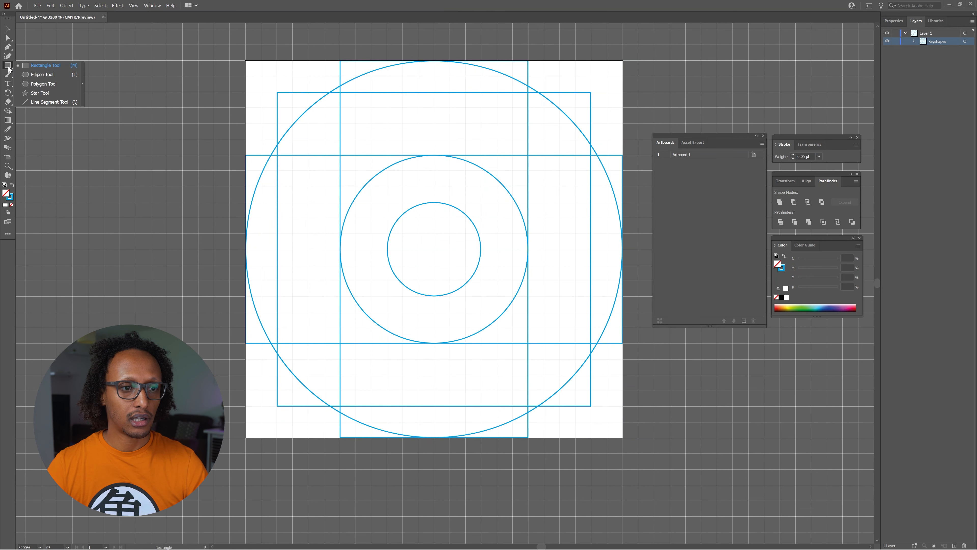
click(31, 103)
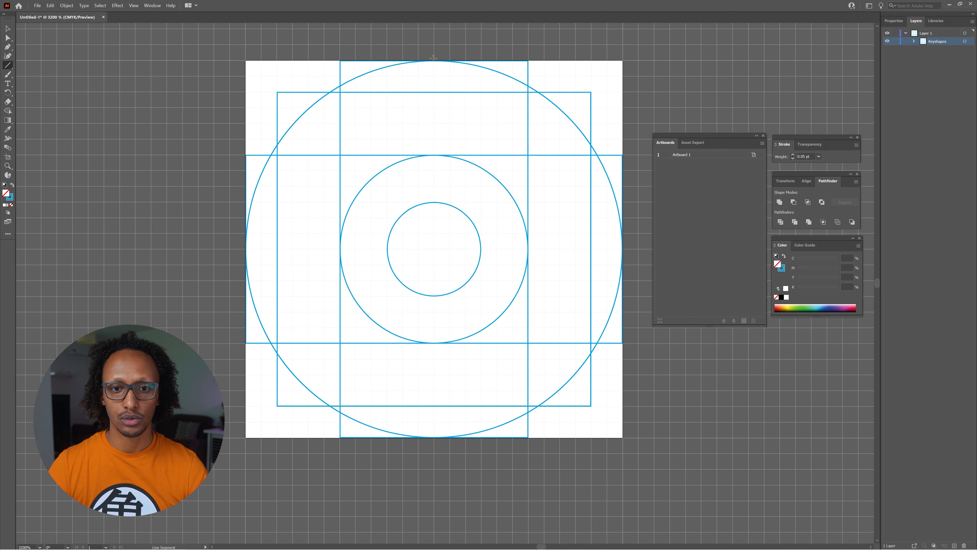
mouse_move(434, 61)
mouse_down()
mouse_move(430, 407)
mouse_move(415, 431)
mouse_up()
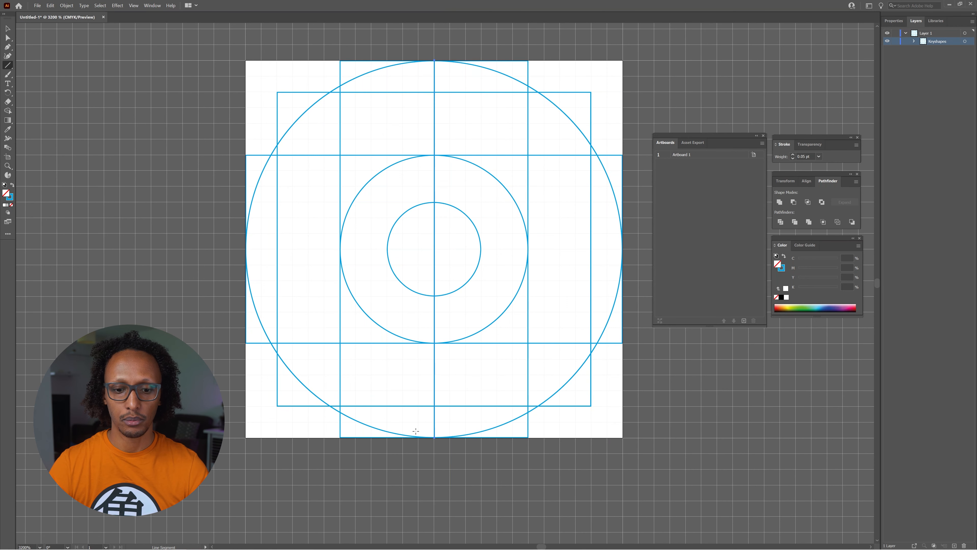
key(v)
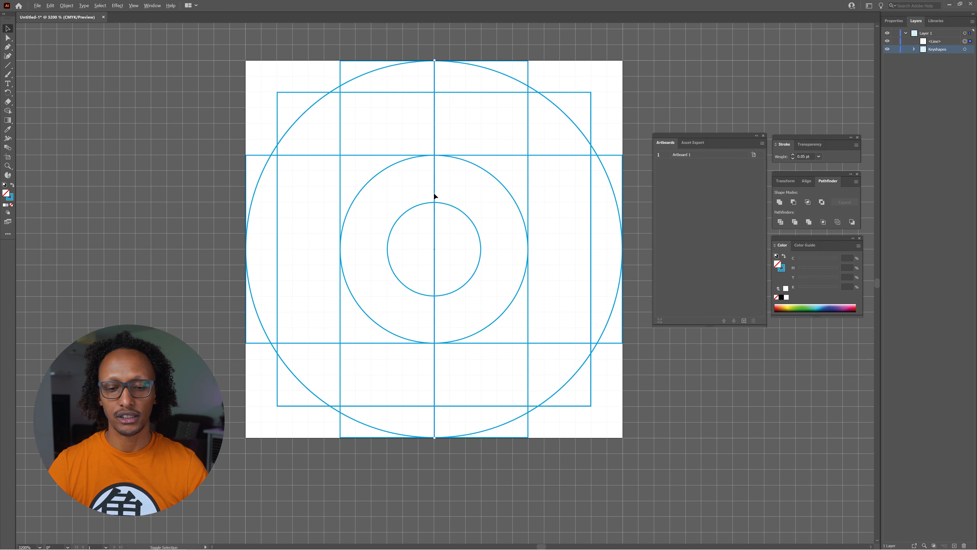
drag(435, 195, 393, 196)
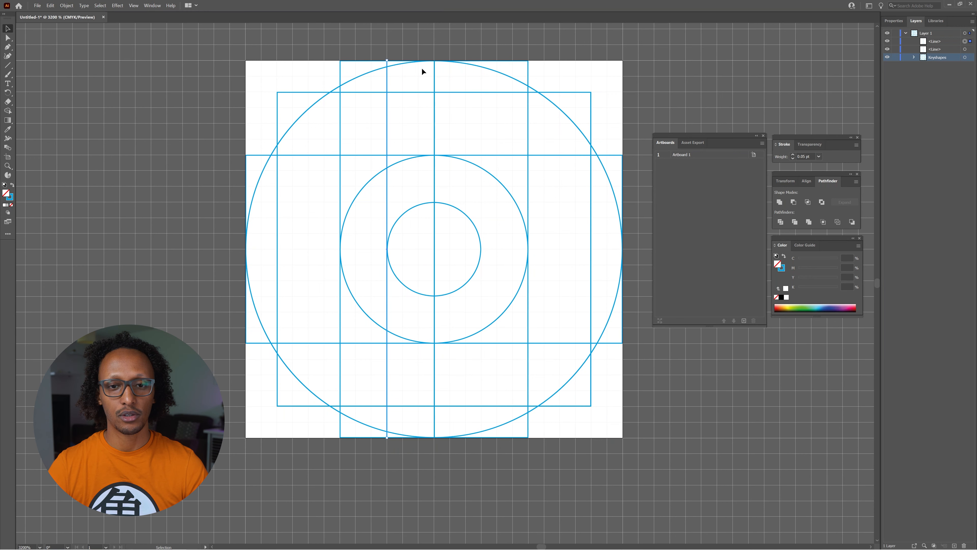
drag(388, 90, 480, 87)
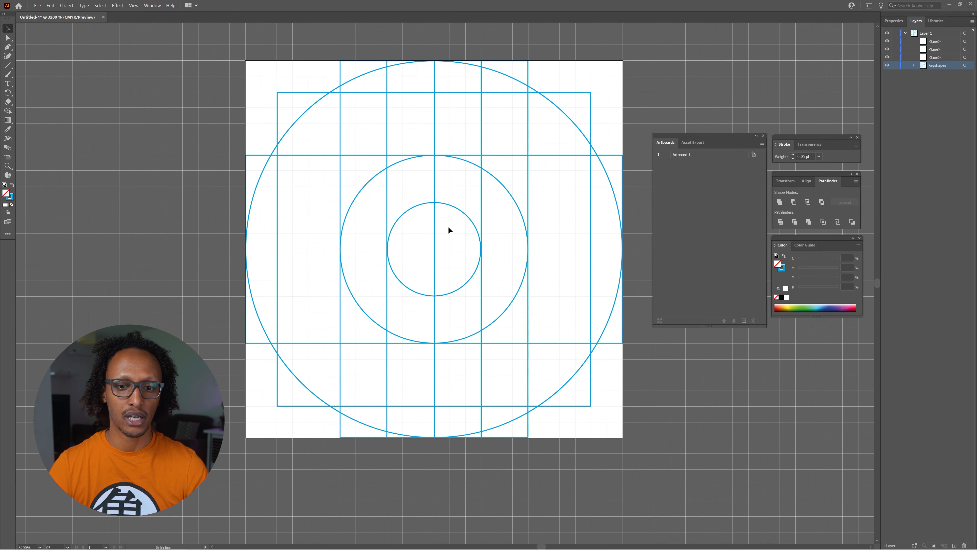
- Draw a horizontal centre line across the artboard and place copies along the smallest circle's upper and lower edges
click(8, 65)
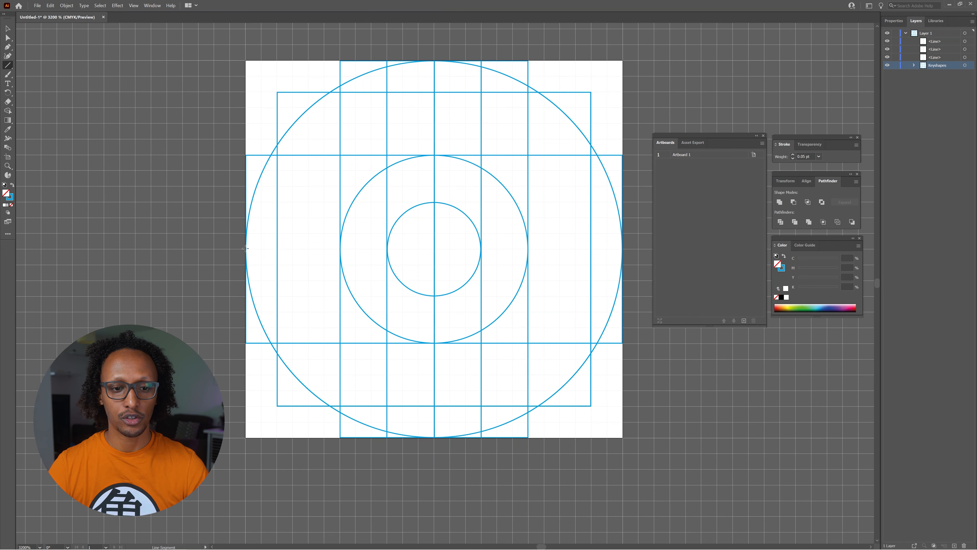
drag(246, 249, 623, 249)
key(v)
click(304, 262)
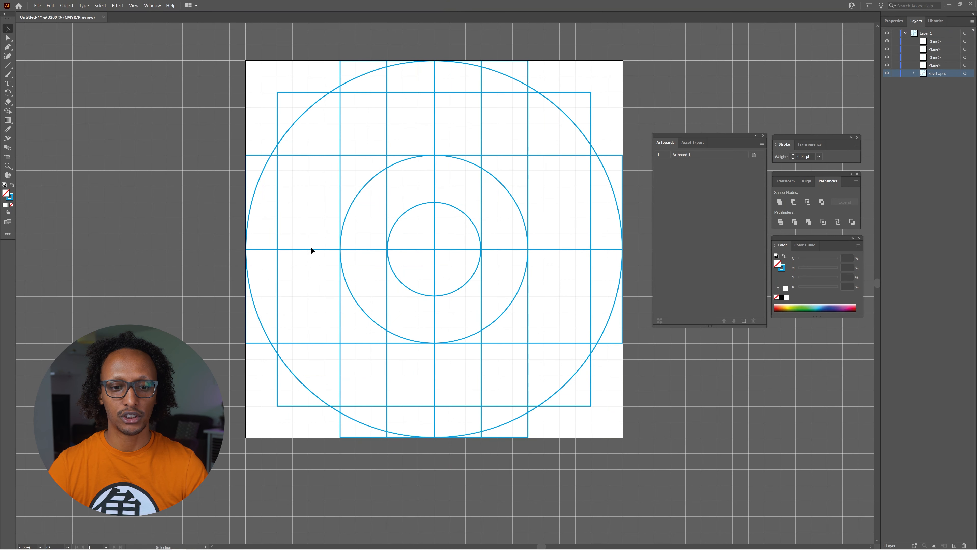
drag(309, 248, 311, 205)
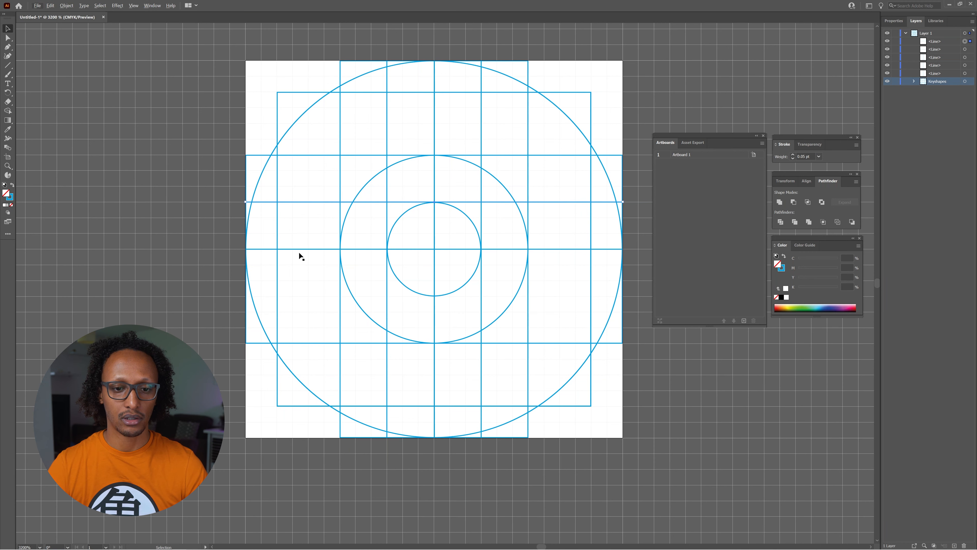
drag(306, 203, 306, 295)
- Inside the Keyshapes group, scale the outermost circle about its centre until it touches the edges of the inner square
scroll(497, 203, up, 3)
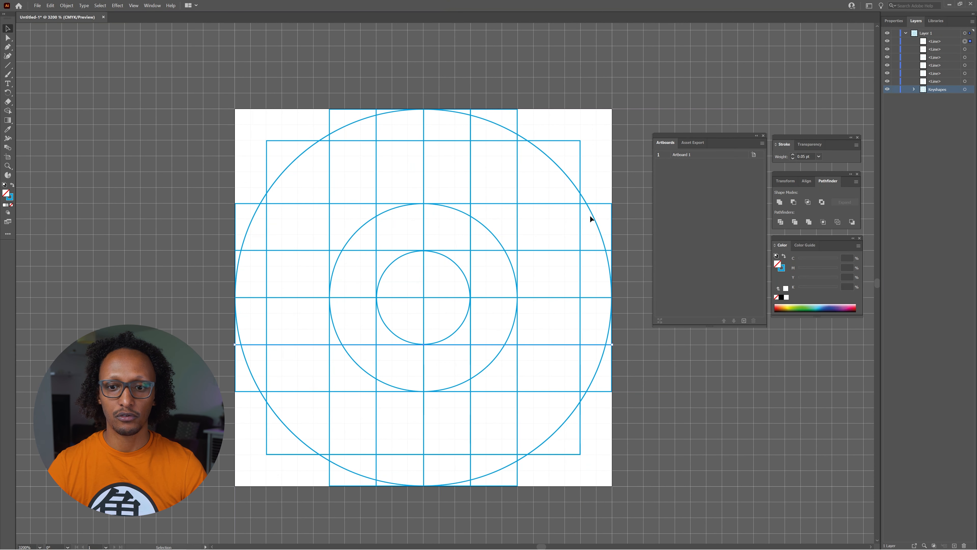
click(265, 195)
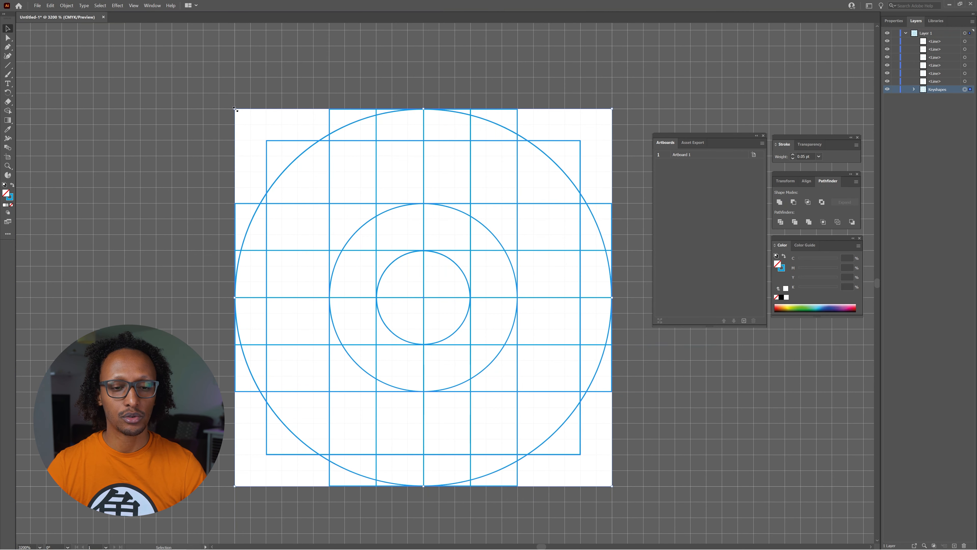
drag(235, 110, 242, 120)
key(ctrl+z)
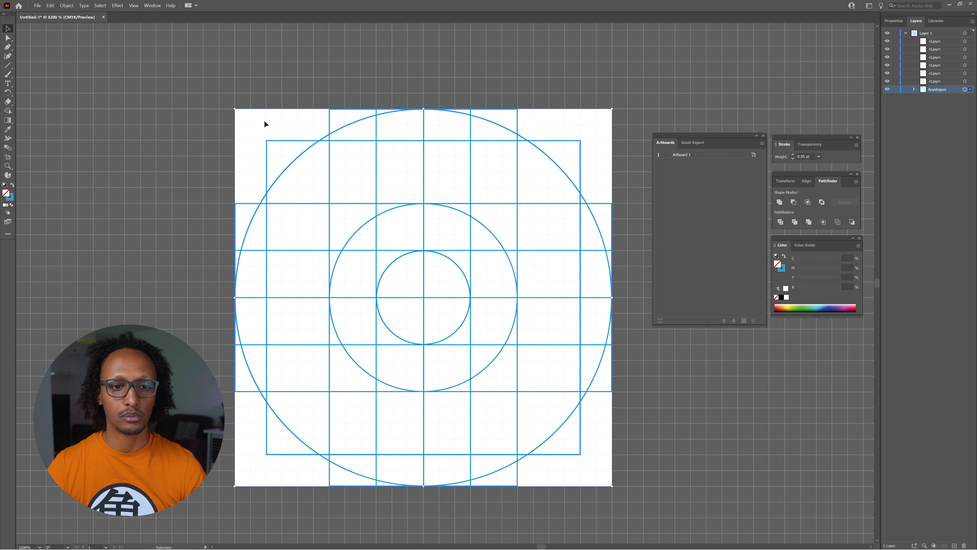
double_click(292, 162)
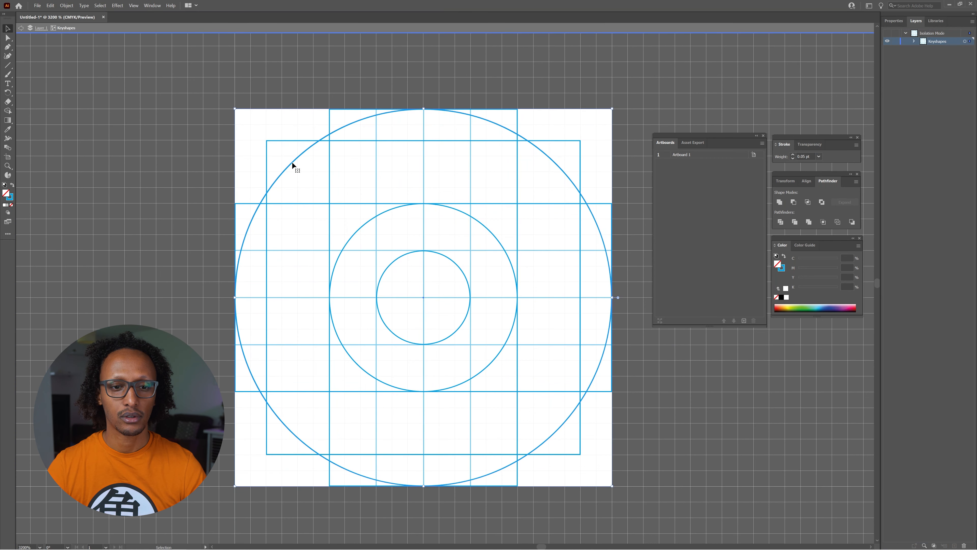
drag(235, 110, 265, 122)
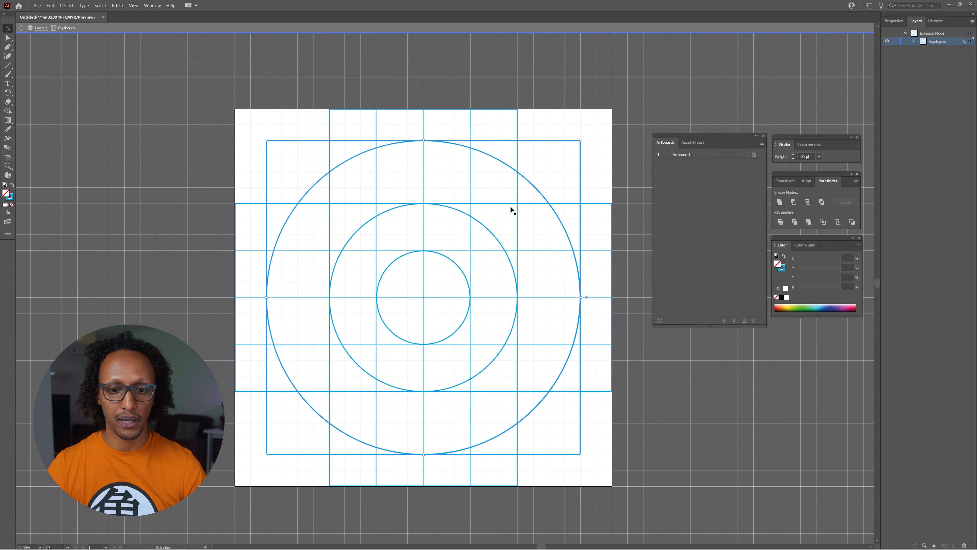
double_click(209, 90)
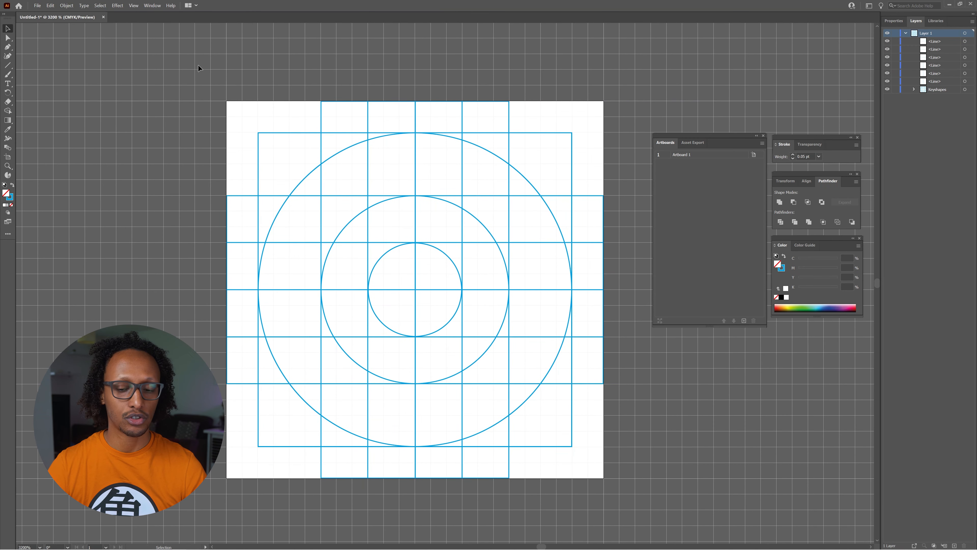
- Draw a 24 x 24 px rectangle over the full artboard and round its corners until they meet the inner square's corners
drag(197, 64, 703, 499)
drag(8, 65, 43, 73)
drag(227, 101, 604, 478)
key(v)
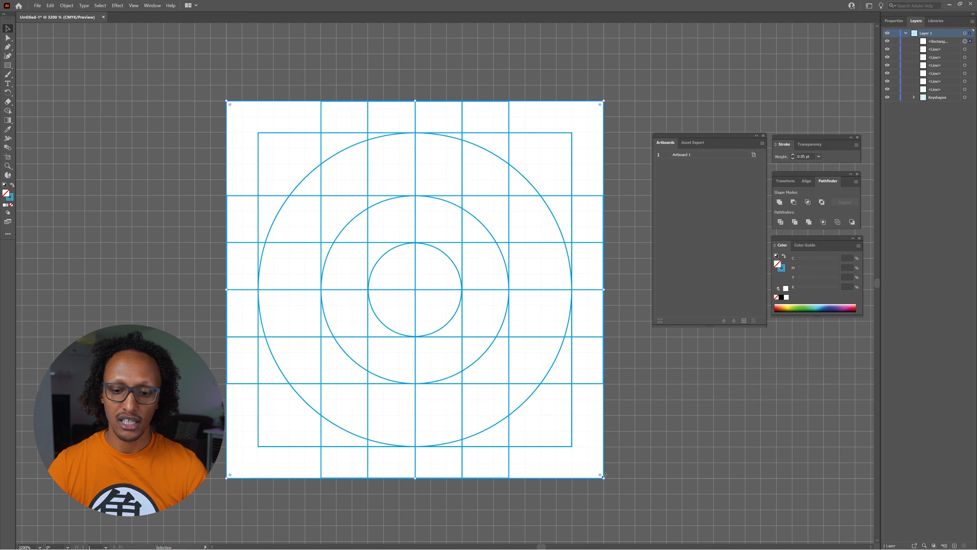
drag(604, 478, 516, 350)
key(ctrl+z)
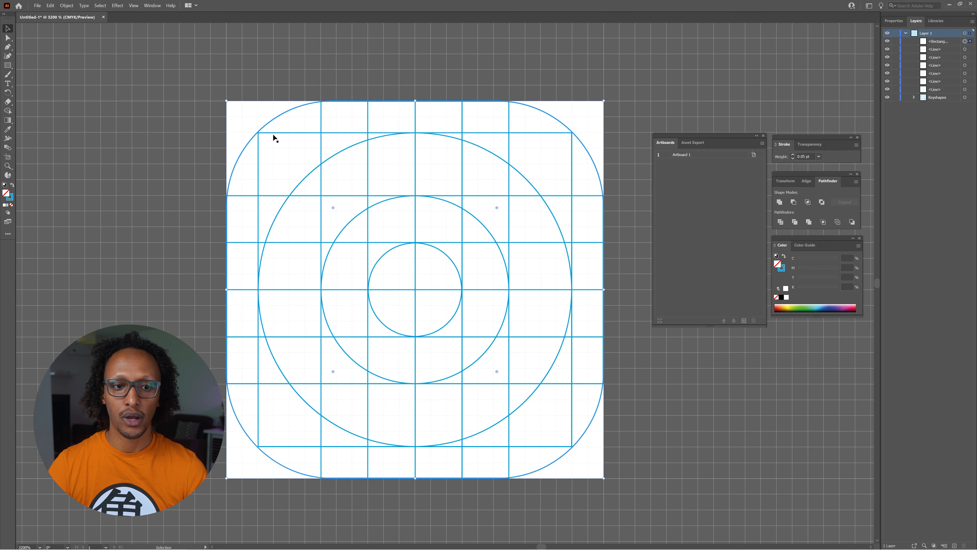
click(188, 121)
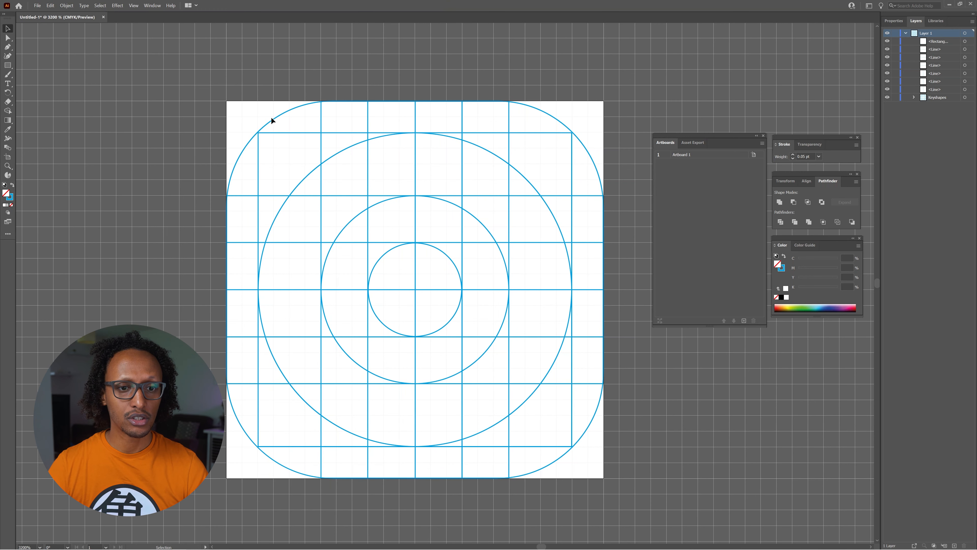
- Copy the rounded rectangle in place and remove the corner rounding from the copy
click(290, 108)
key(a)
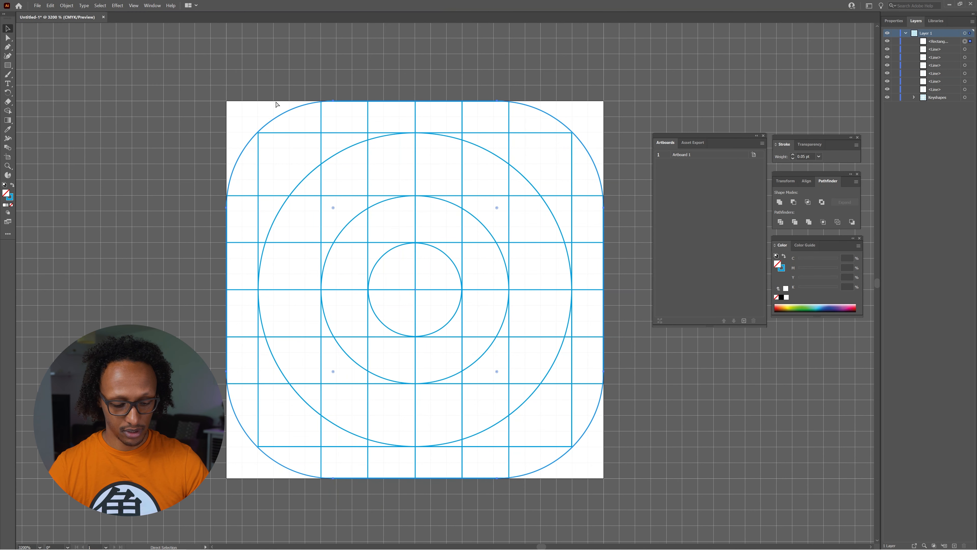
key(ctrl+c)
key(ctrl+f)
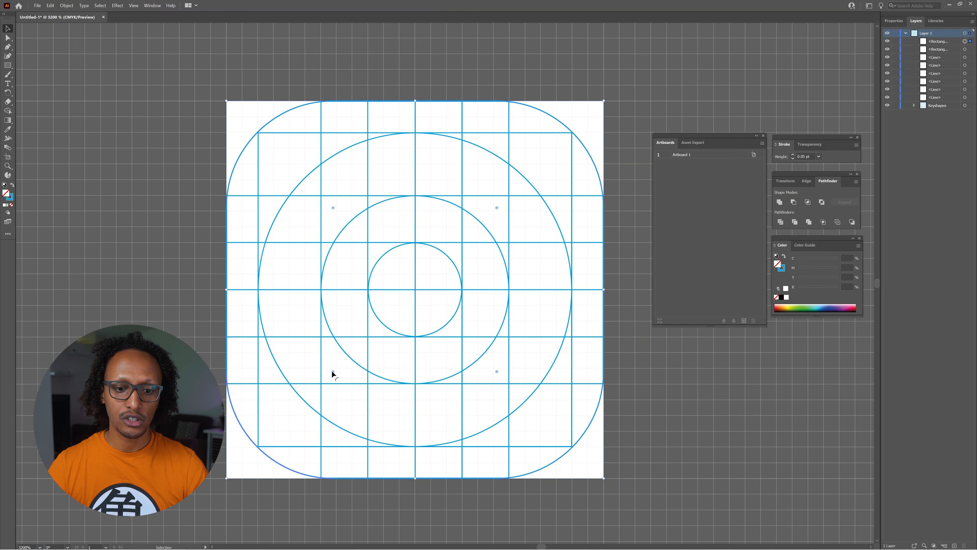
drag(333, 372, 245, 479)
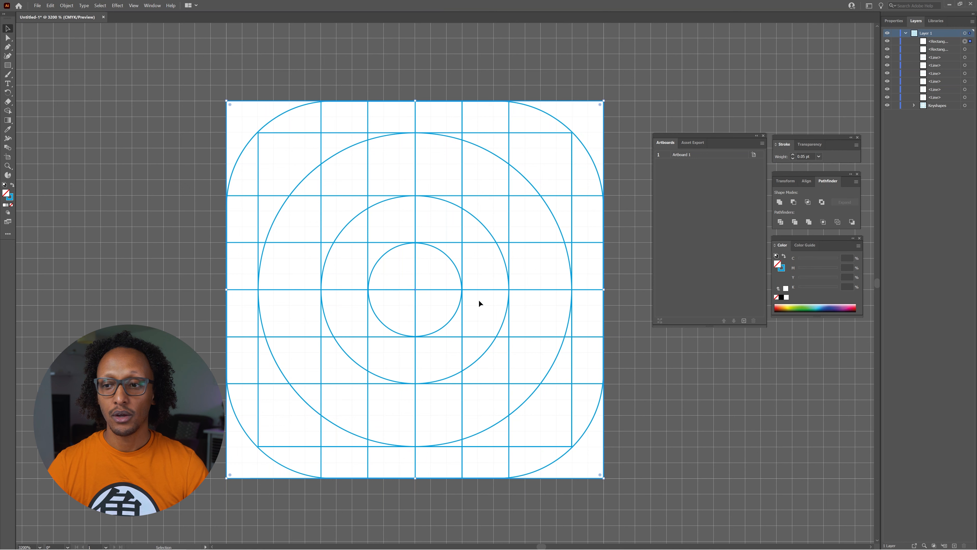
- Give the square-cornered frame a 2 pt stroke aligned to the inside of its path
click(893, 21)
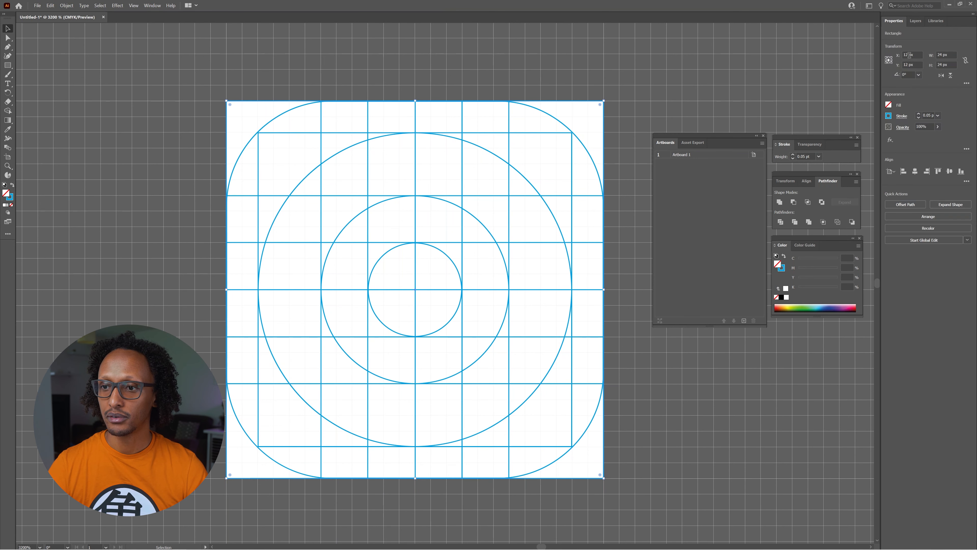
click(919, 114)
click(918, 114)
click(919, 114)
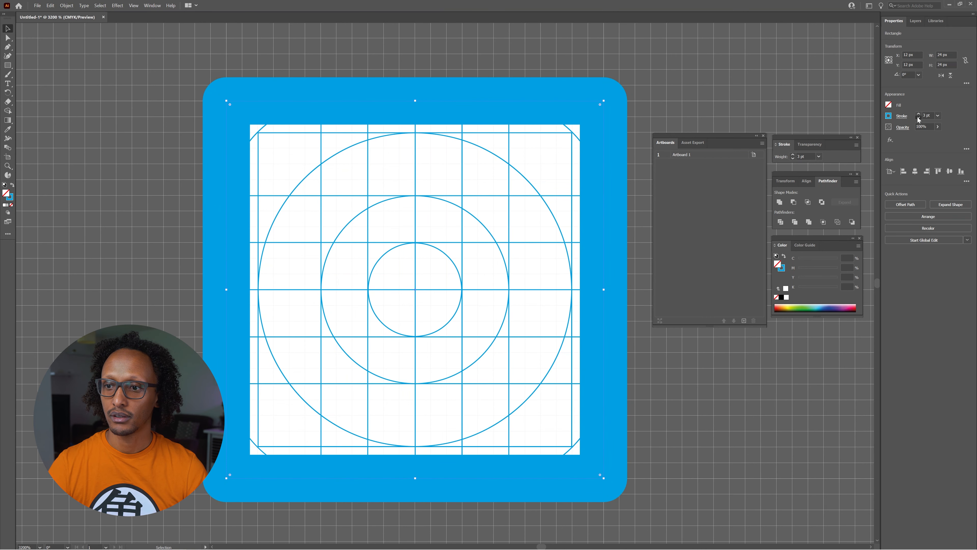
click(919, 118)
click(902, 116)
click(861, 157)
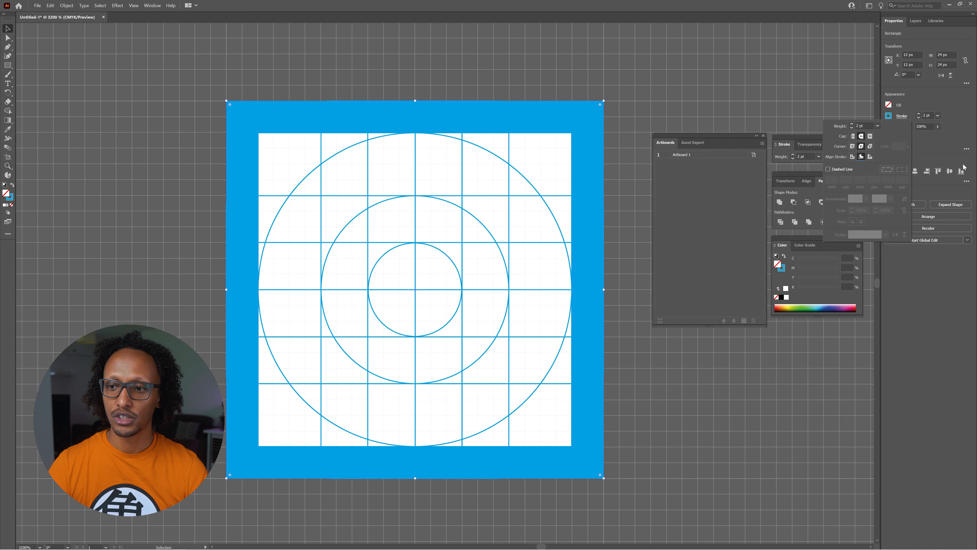
- Lower the frame's opacity to 27% and set its stroke weight to 3 pt
click(918, 114)
click(937, 127)
drag(938, 137, 915, 140)
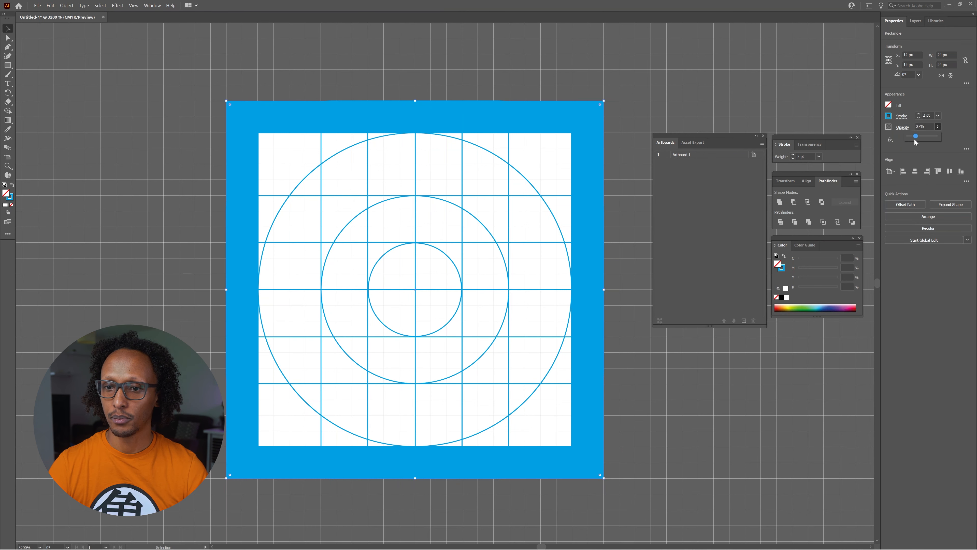
shift+click(919, 114)
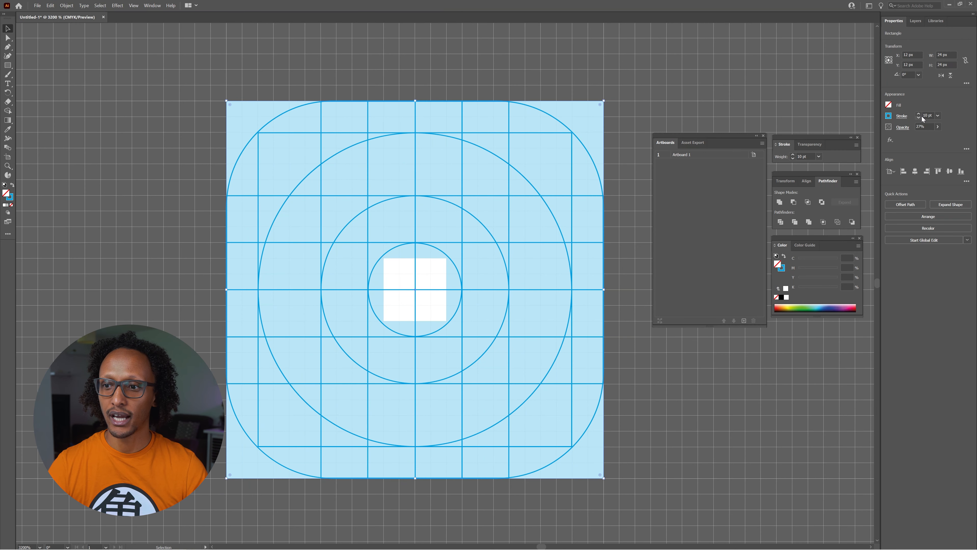
click(919, 118)
click(919, 117)
click(919, 118)
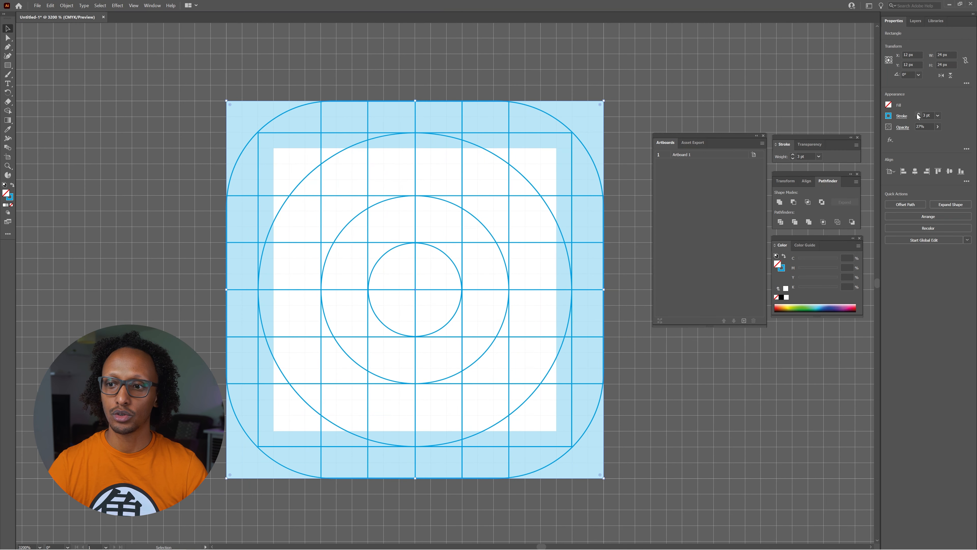
click(919, 114)
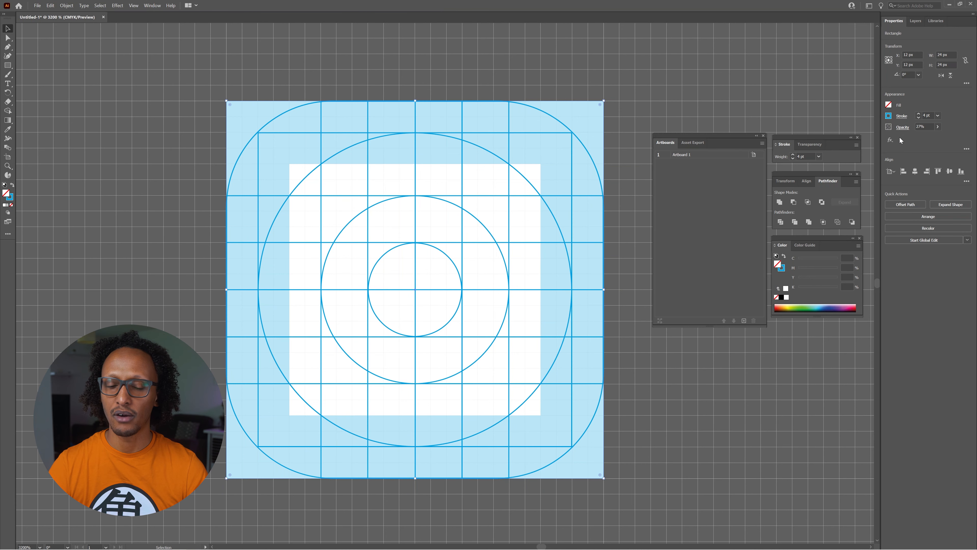
click(919, 117)
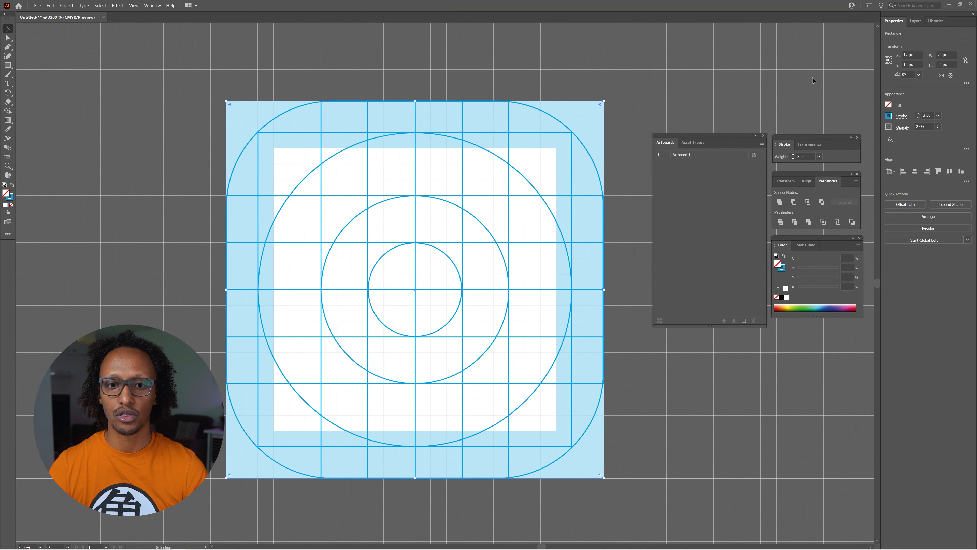
click(801, 72)
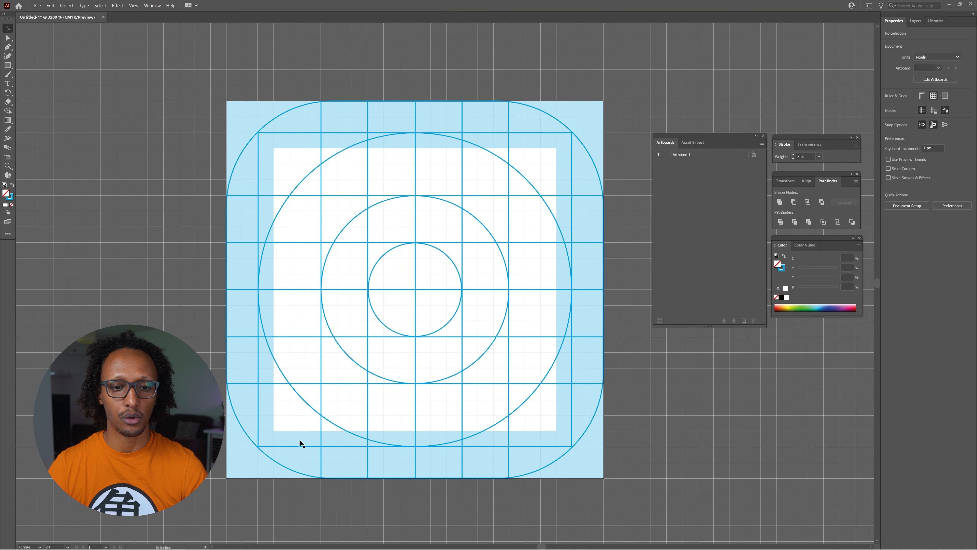
- Group all the guide shapes, lines and the frame on the artboard into a single group
scroll(511, 262, down, 2)
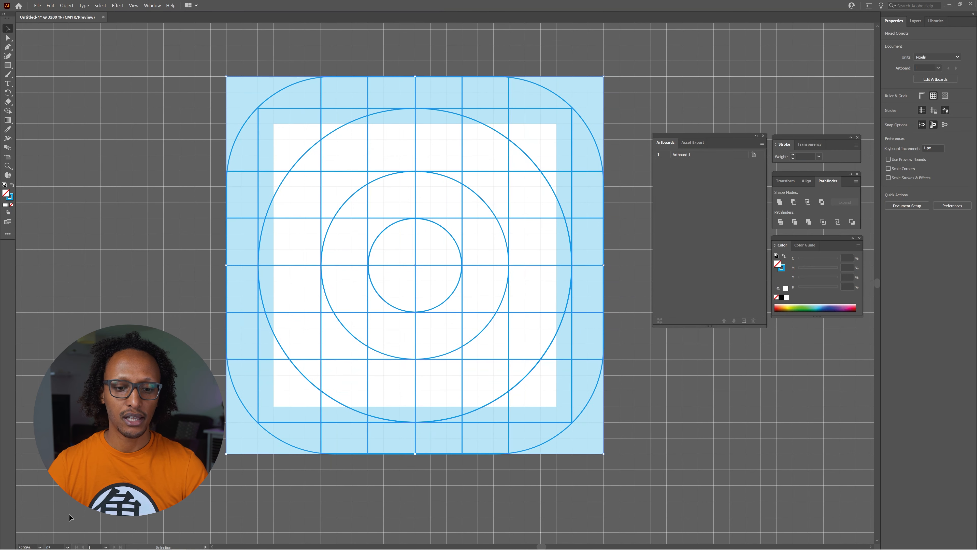
key(ctrl+a)
key(v)
key(ctrl+g)
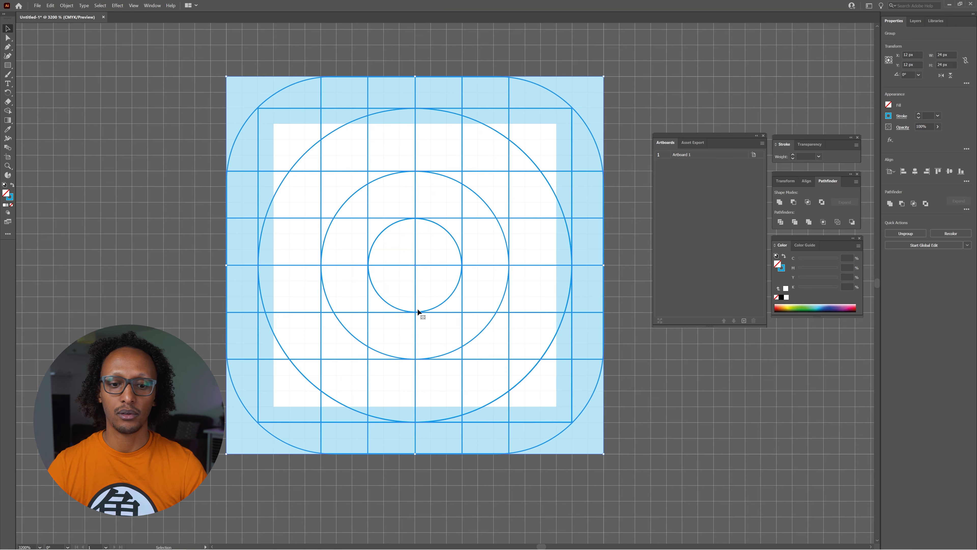
drag(413, 311, 314, 332)
key(ctrl+z)
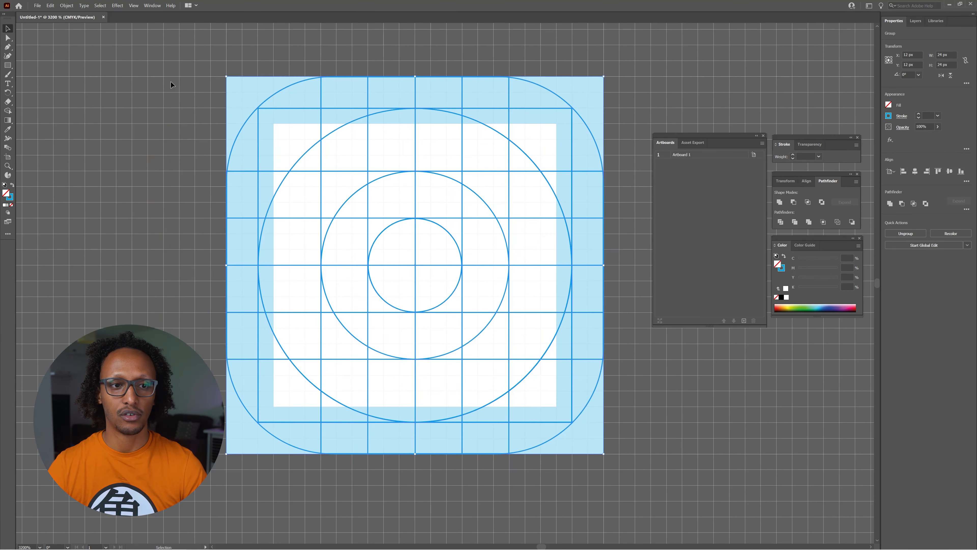
- Rename the layer holding the grid as Icon Grid Template
click(133, 5)
click(370, 83)
click(917, 21)
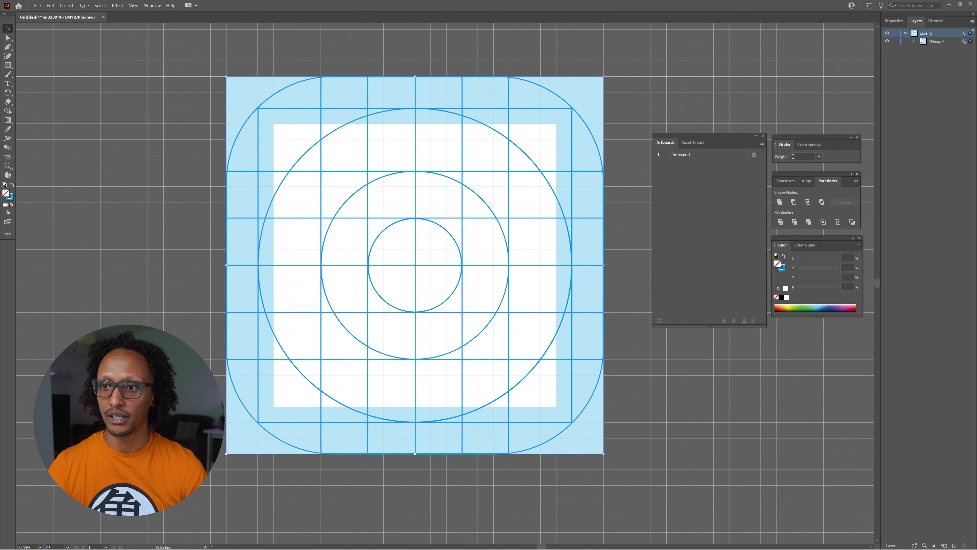
click(906, 33)
double_click(928, 33)
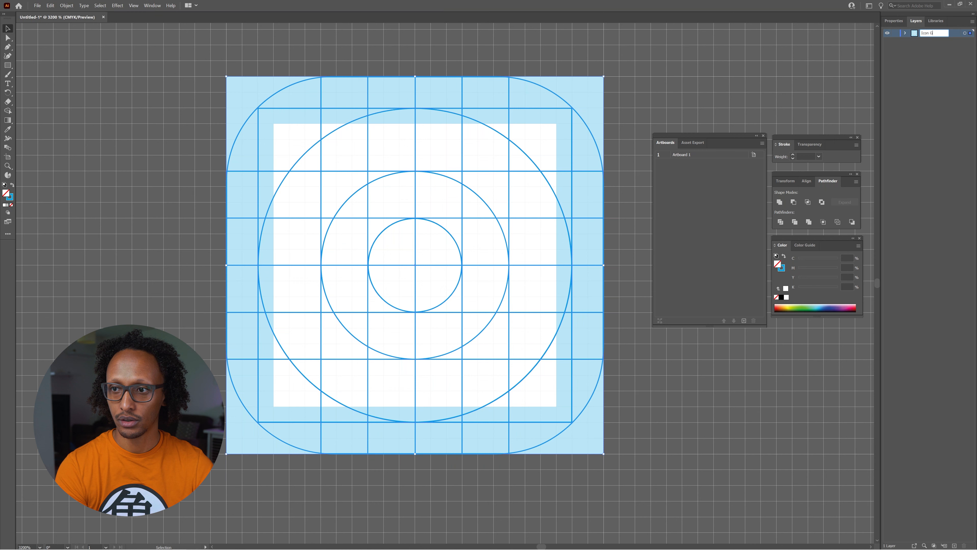
text(Icon Grid Templ)
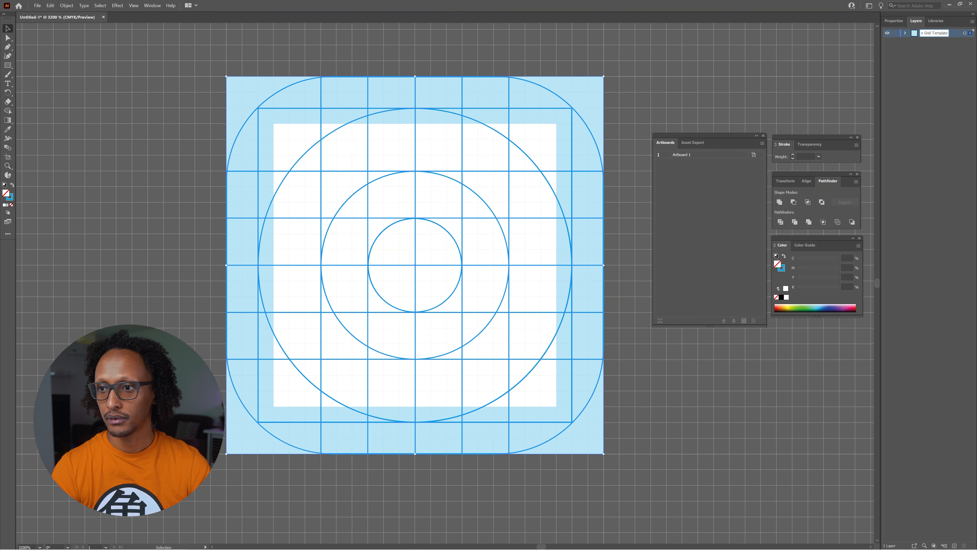
key(Return)
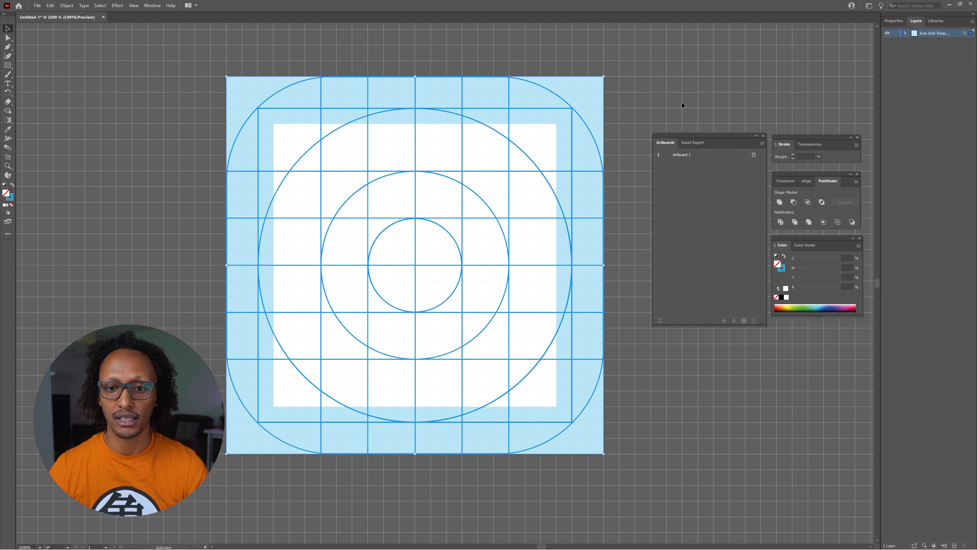
- Set the opacity of the whole grid group to 45% and deselect it
click(893, 23)
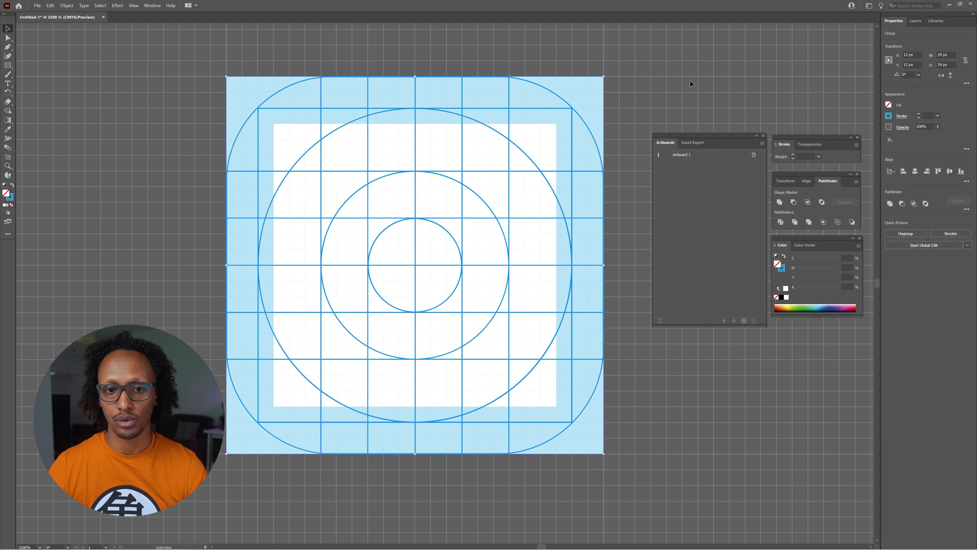
click(938, 127)
drag(937, 136, 920, 139)
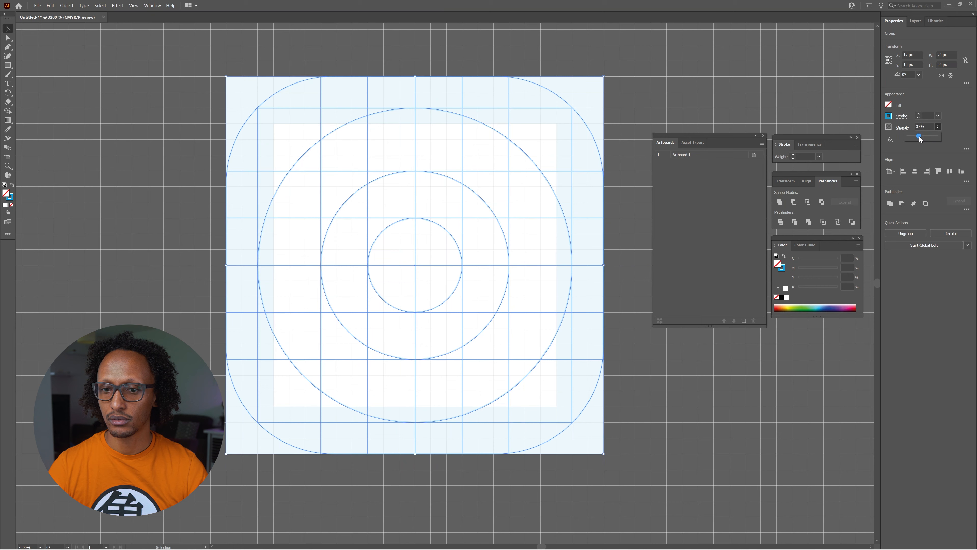
click(923, 127)
text(45)
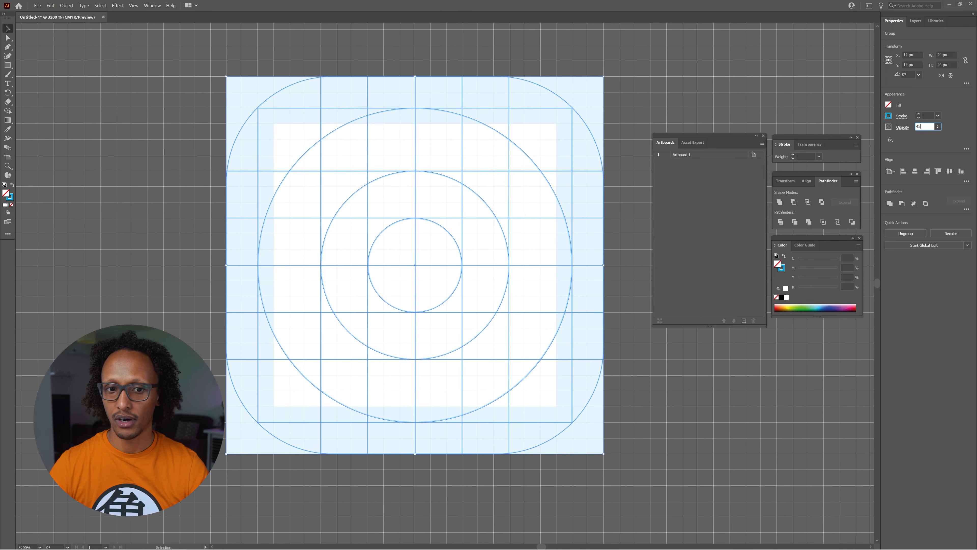
key(Return)
click(743, 73)
- Draw an 18 px circle with the Ellipse tool, centred on the grid at X 12 px, Y 12 px
scroll(677, 64, down, 2)
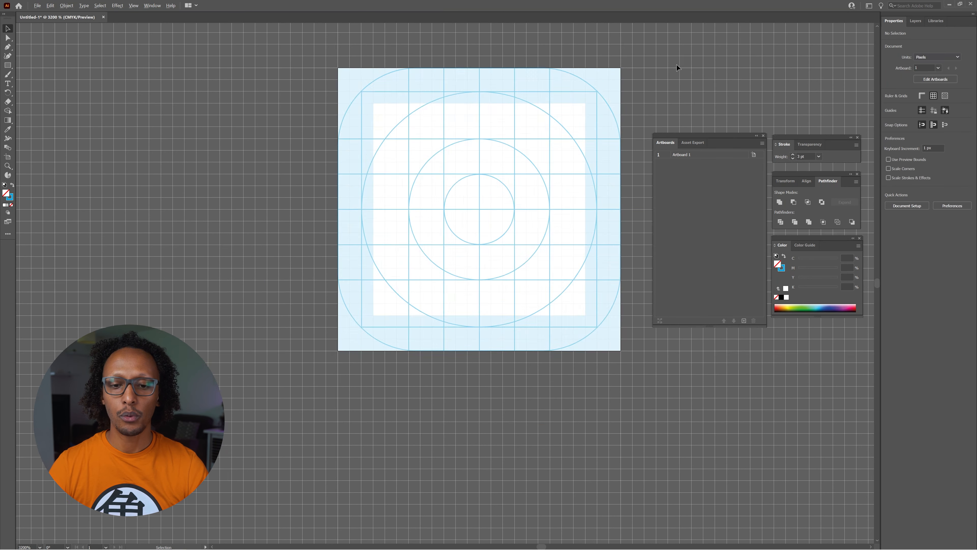
drag(713, 77, 507, 111)
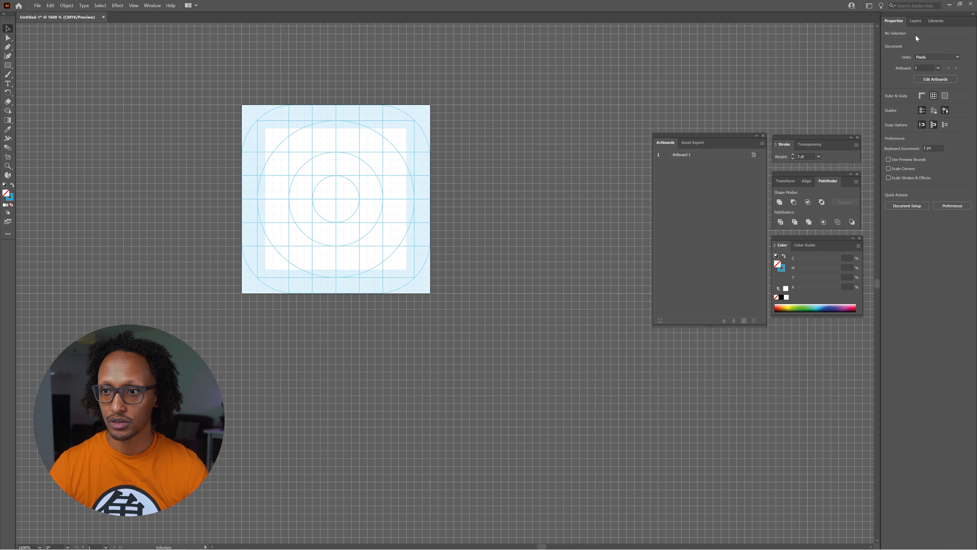
key(z)
click(329, 197)
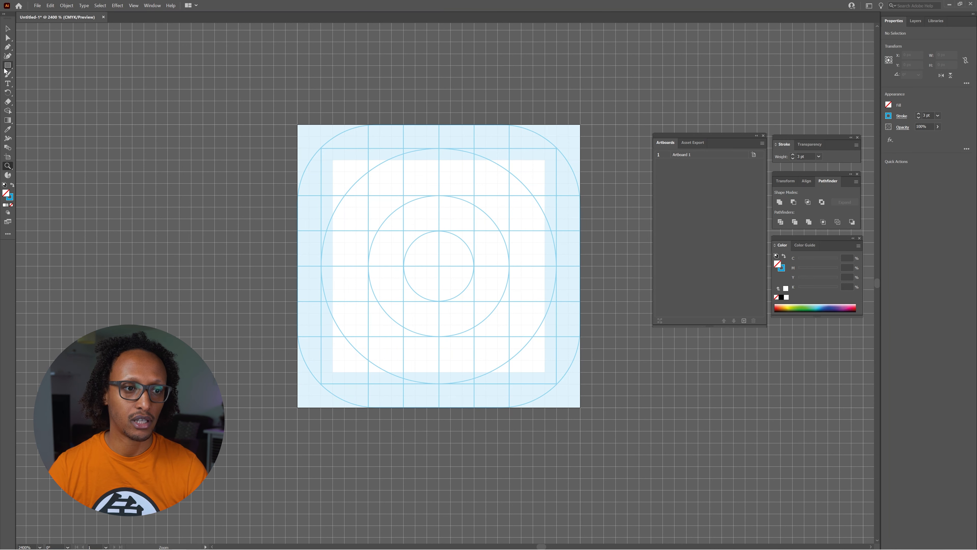
drag(8, 66, 15, 75)
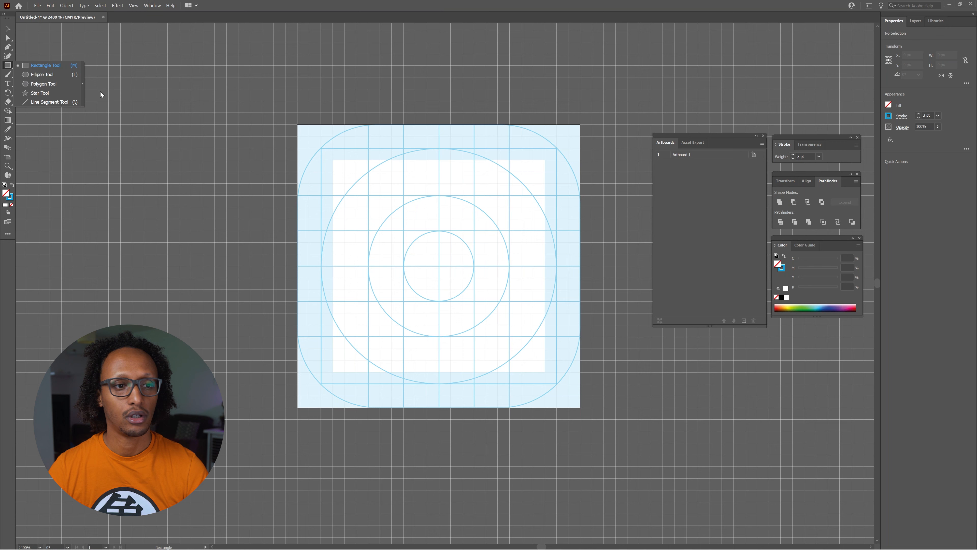
click(42, 74)
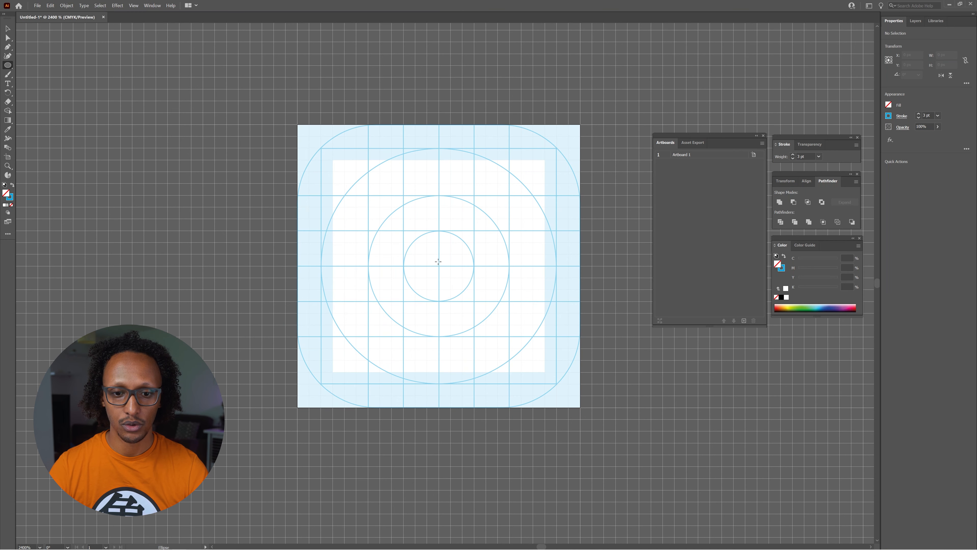
drag(439, 266, 550, 338)
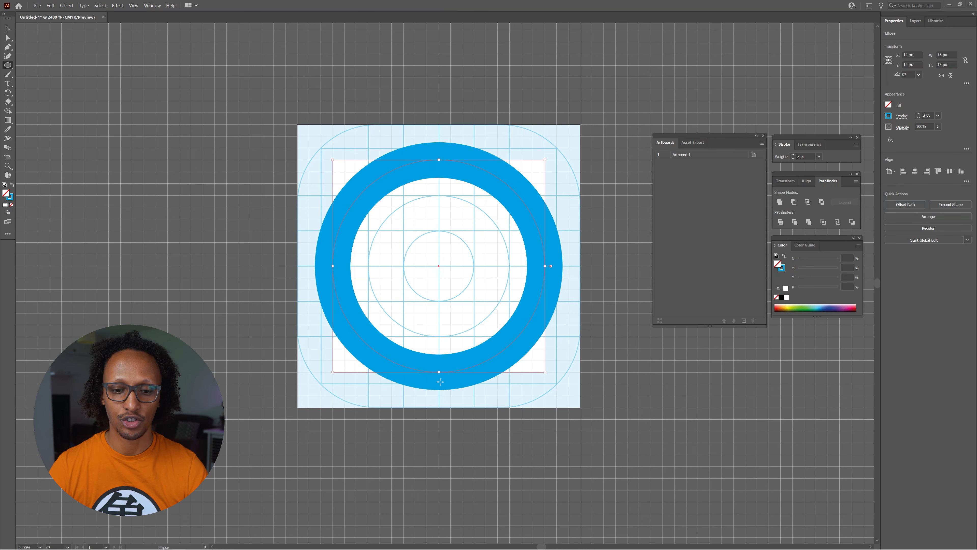
- Give the circle's stroke round caps, align it to the inside and set its weight to 1 pt
click(902, 116)
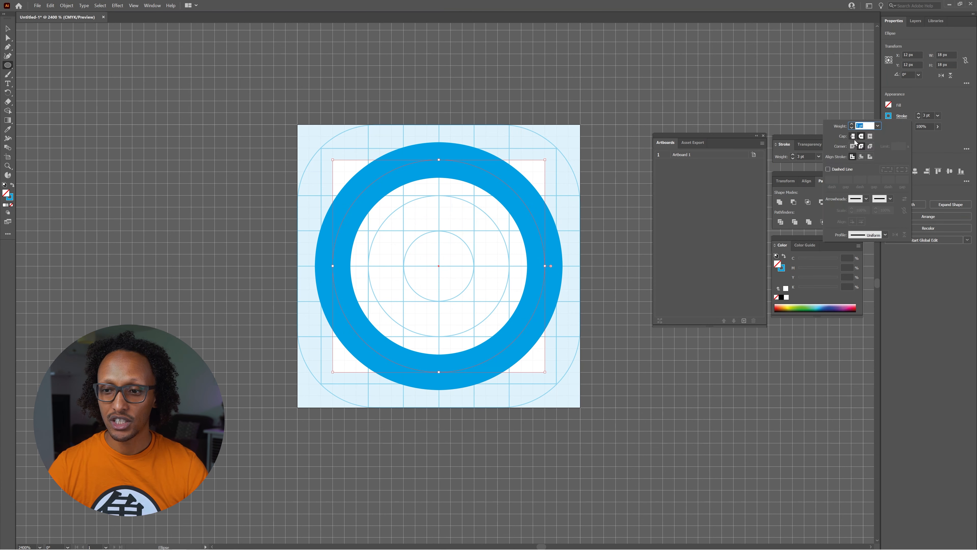
click(861, 138)
click(861, 157)
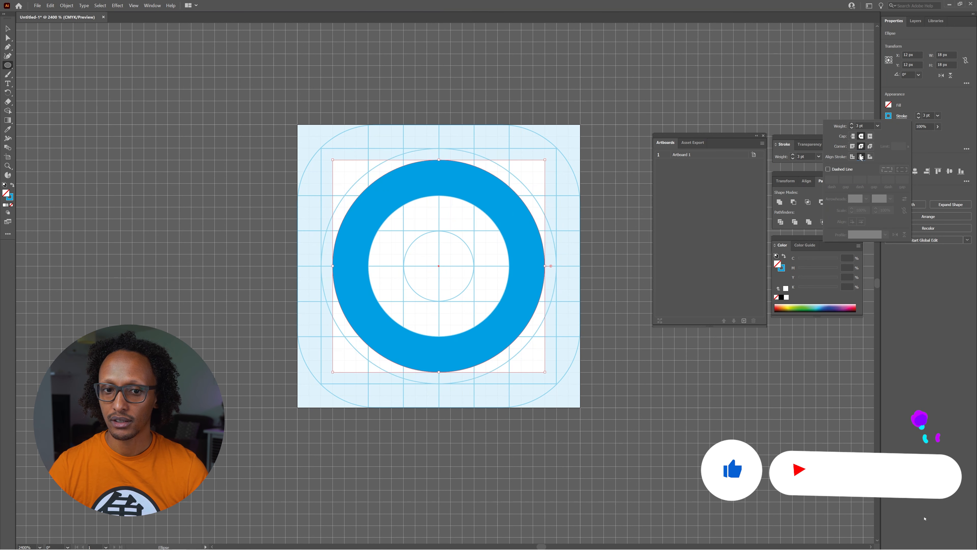
click(919, 118)
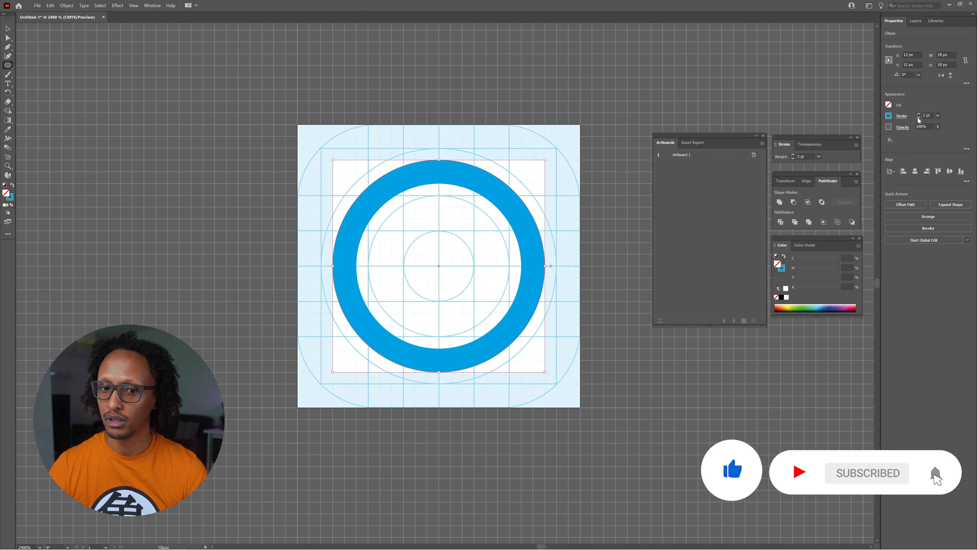
click(918, 117)
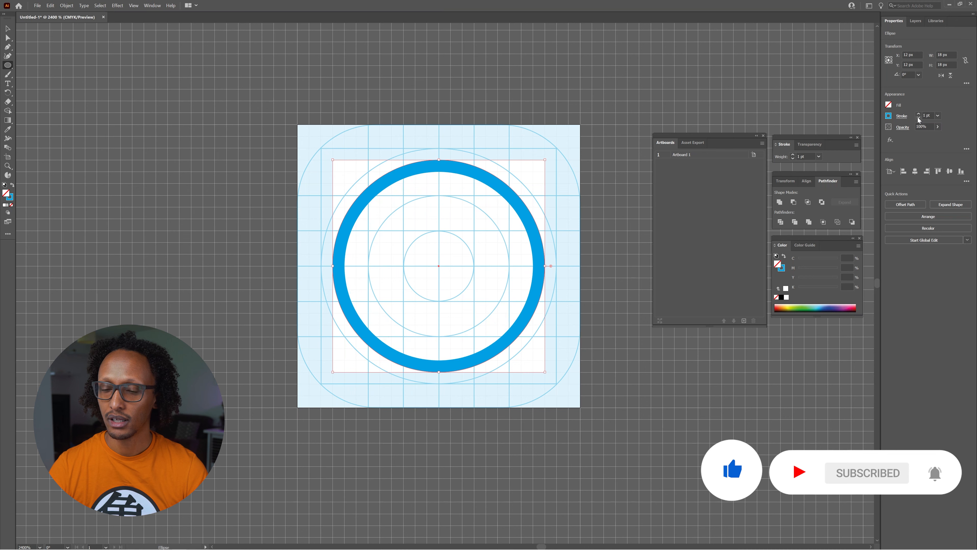
- Change the circle's stroke colour to black and deselect it
click(889, 115)
click(819, 145)
click(822, 143)
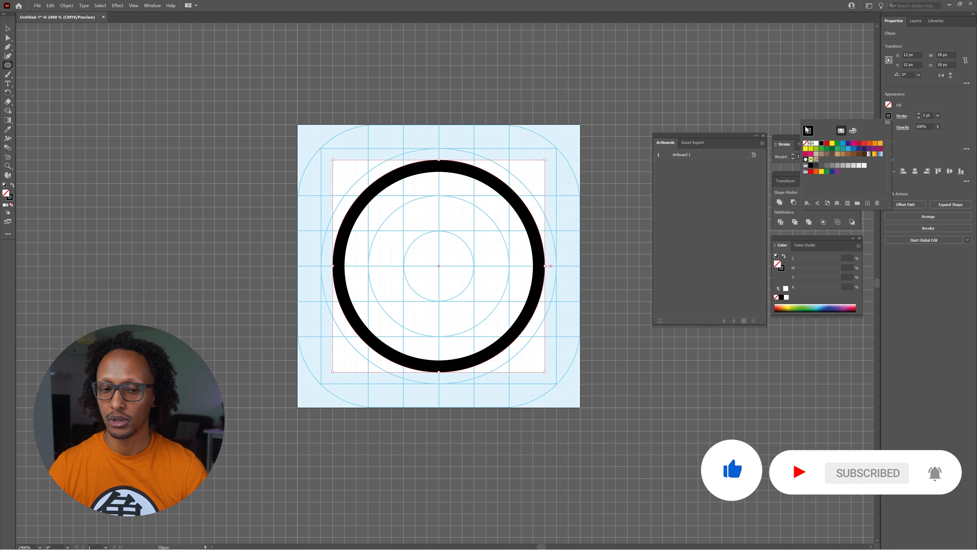
key(v)
click(799, 110)
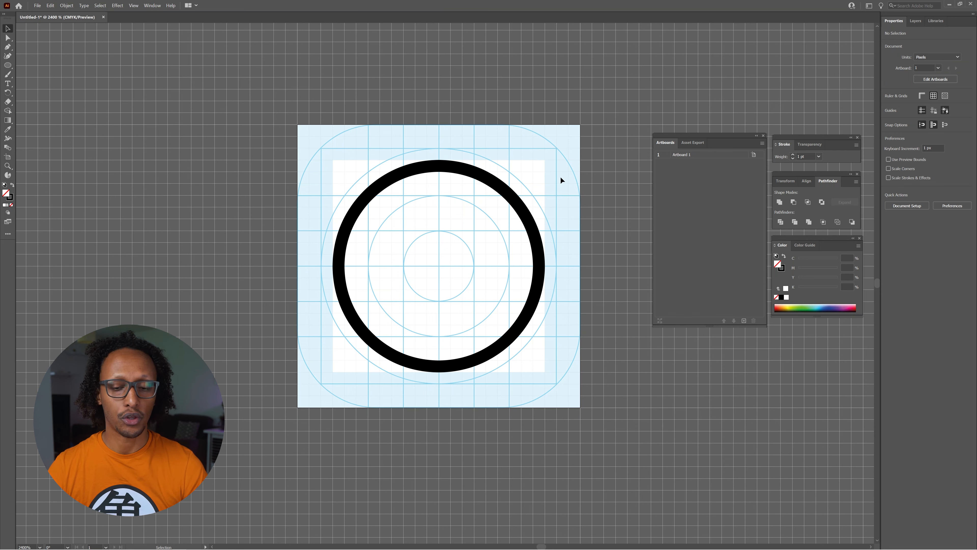
- Turn on Snap to Pixel and draw a closed play triangle with the Pen tool inside the circle, starting at X 9 px, Y 9 px
click(7, 47)
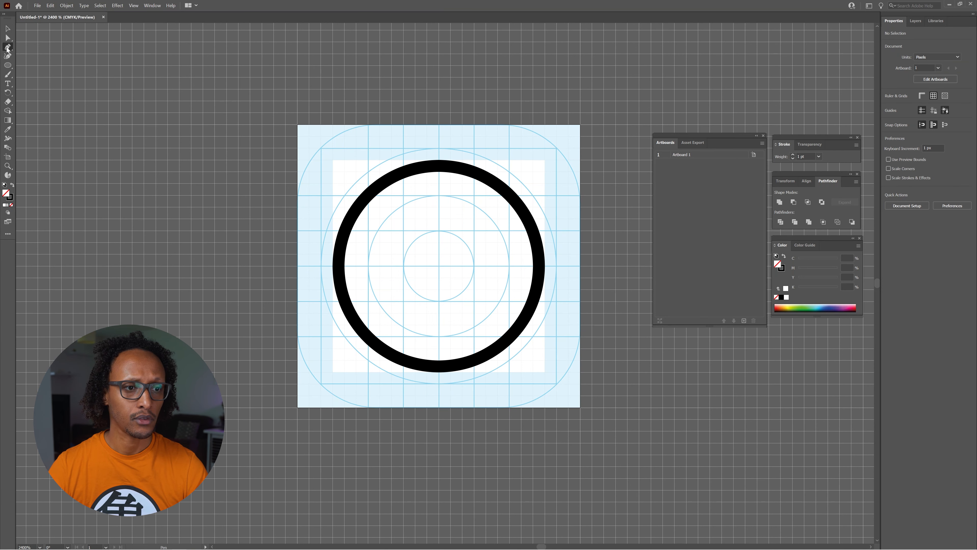
click(134, 5)
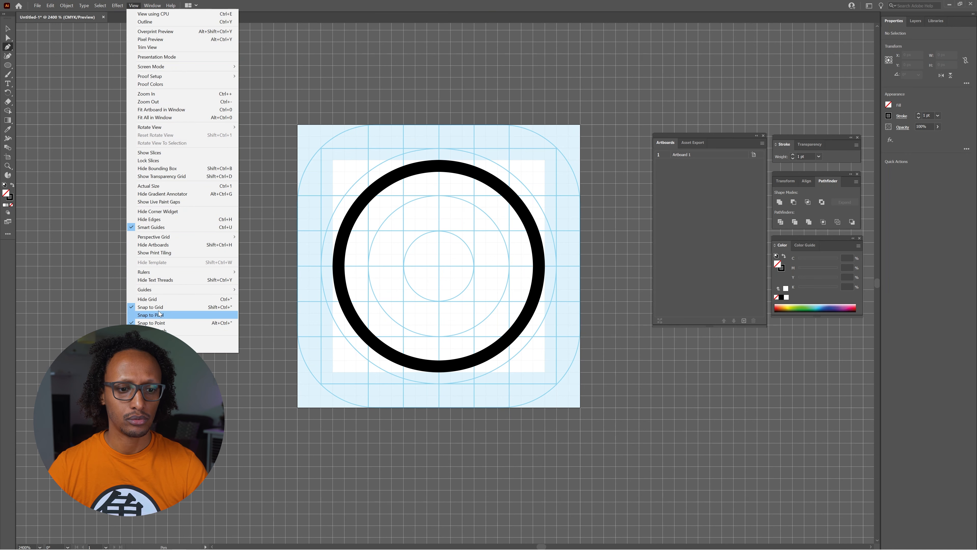
click(175, 315)
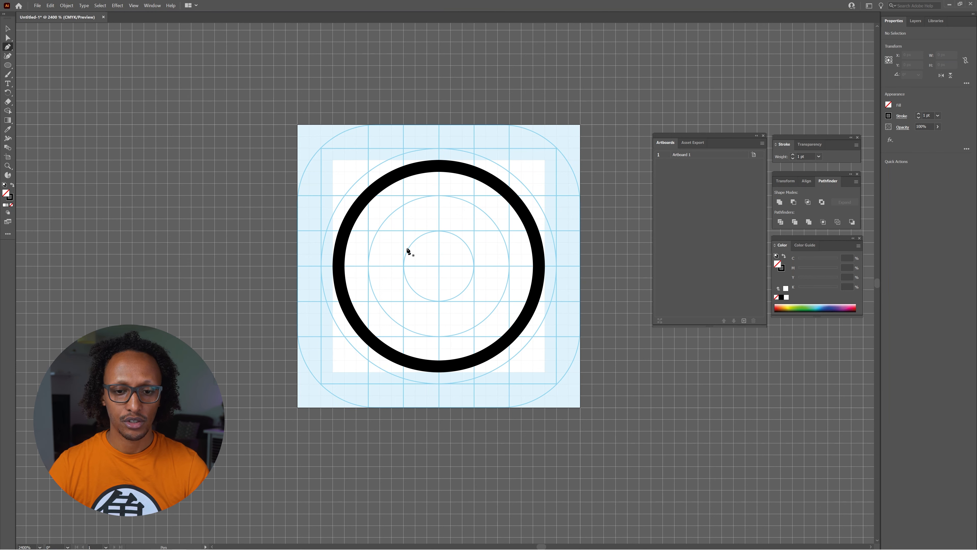
click(403, 230)
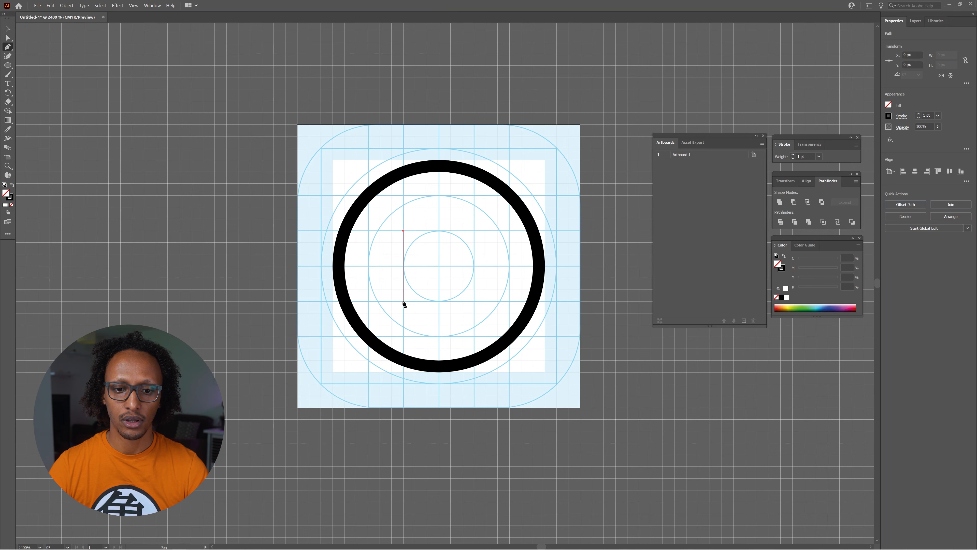
click(403, 300)
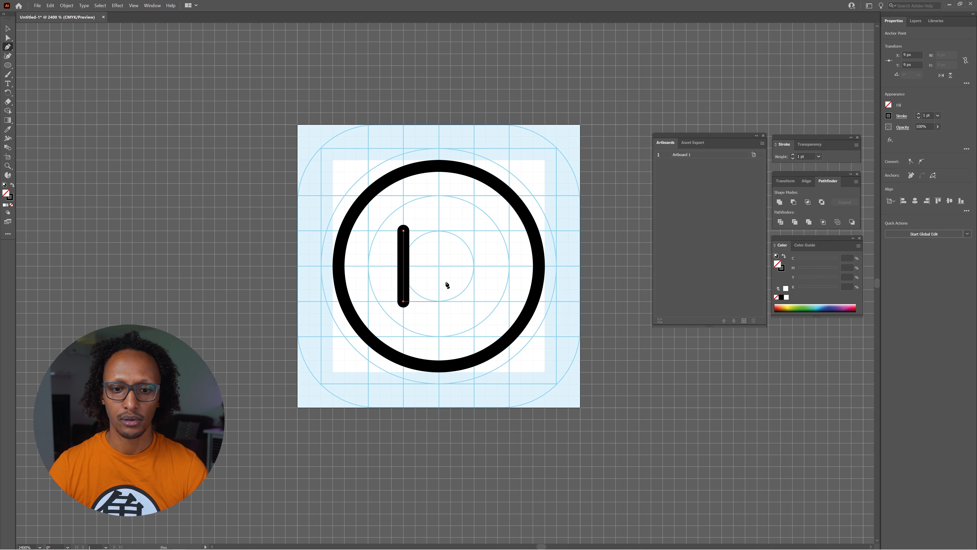
click(475, 266)
click(404, 231)
key(v)
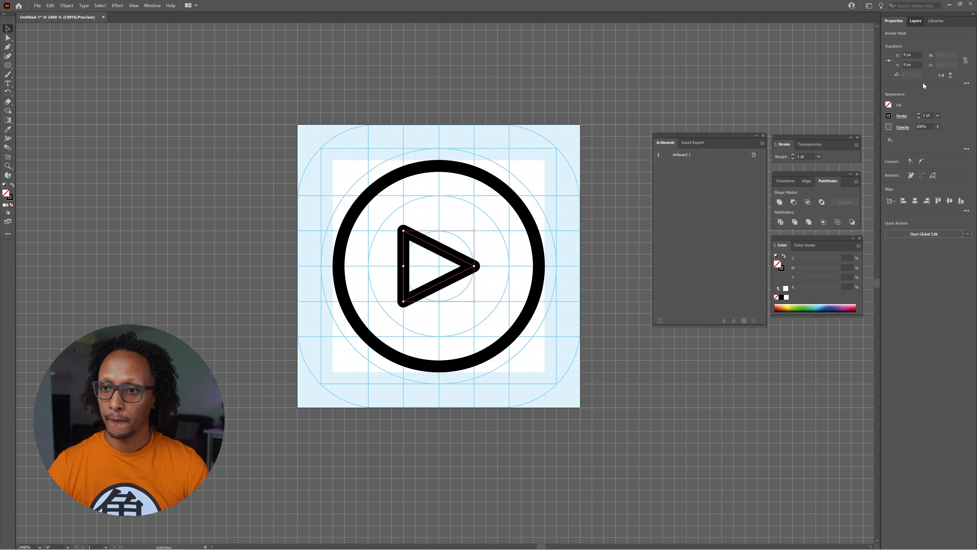
- Hide the Icon Grid Template layer and view the play icon without its guides
click(916, 21)
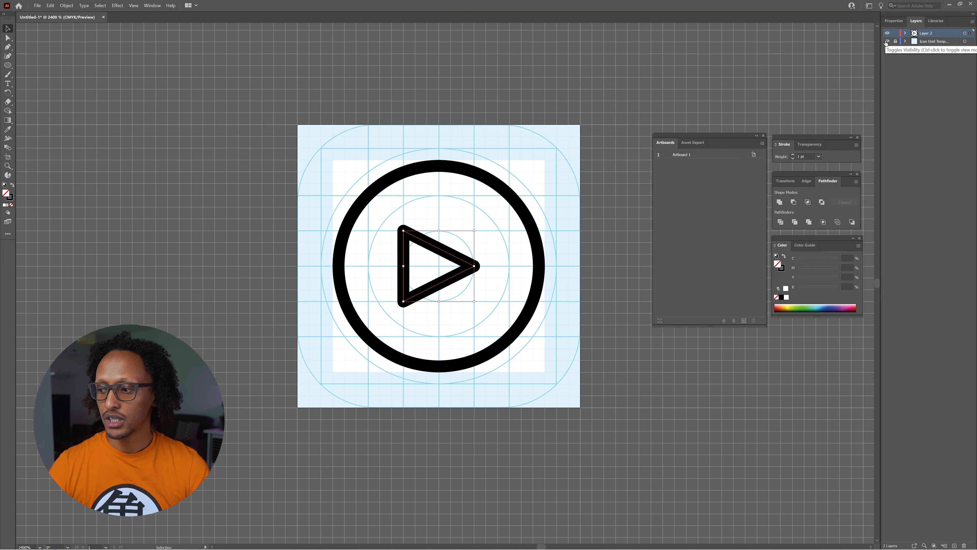
click(887, 41)
click(702, 60)
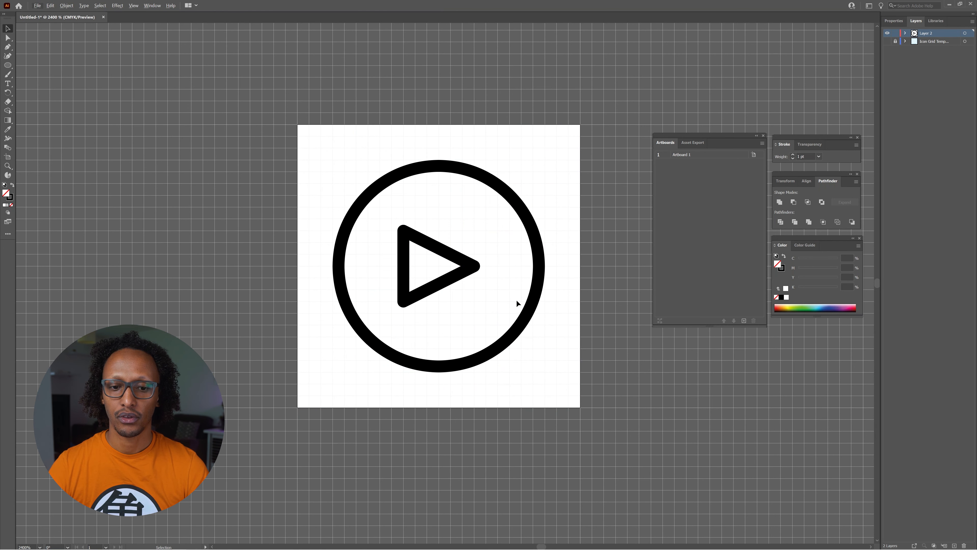
key(ctrl+a)
click(615, 329)
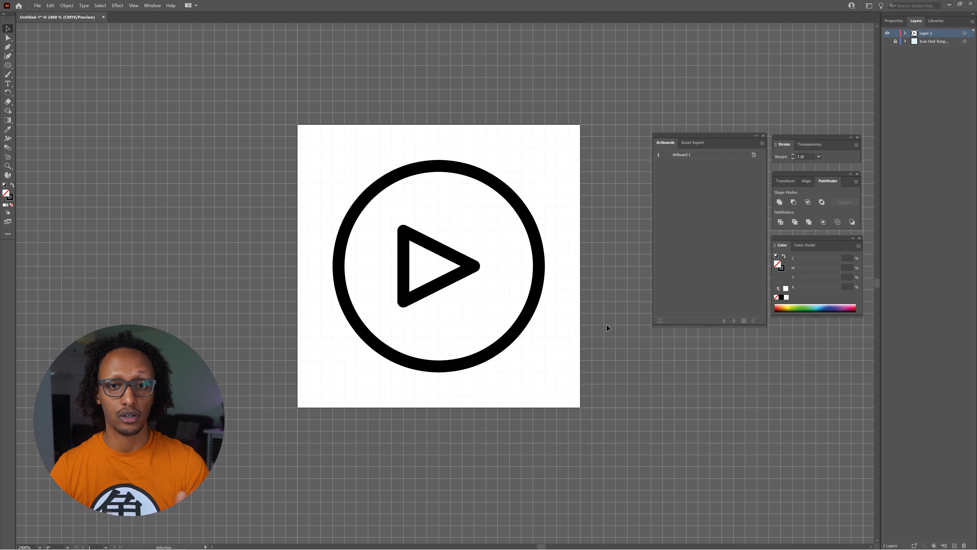
- Nudge the play triangle 1 px to the right and show the Icon Grid Template layer again
click(438, 287)
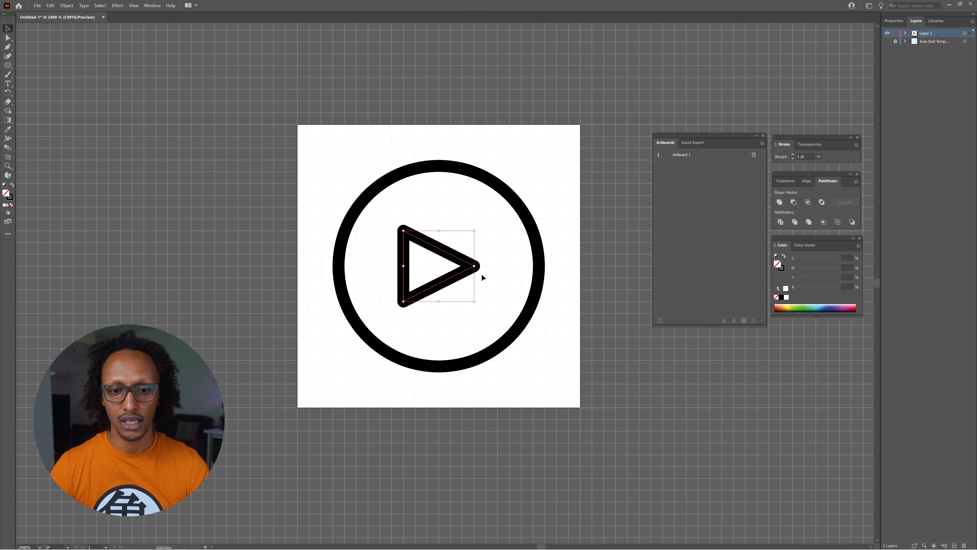
key(Right)
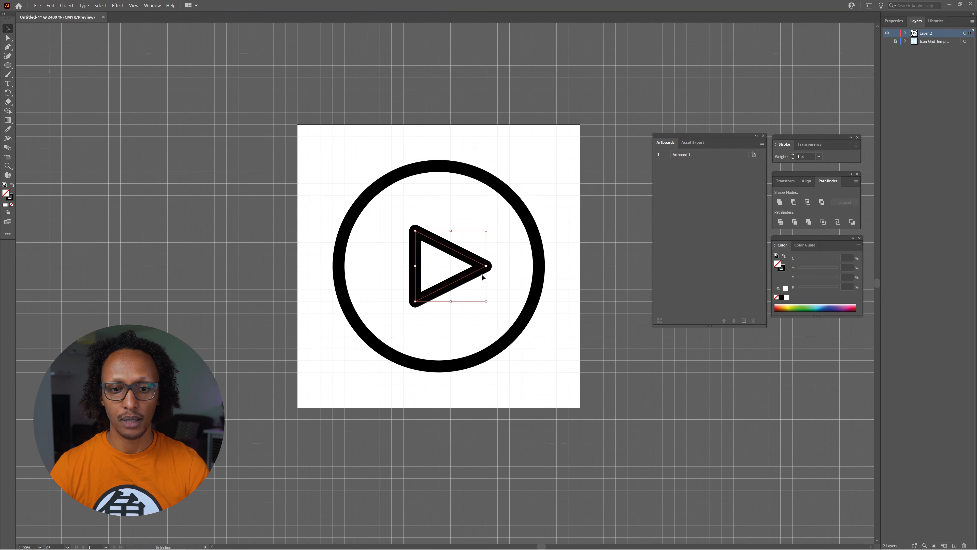
click(637, 249)
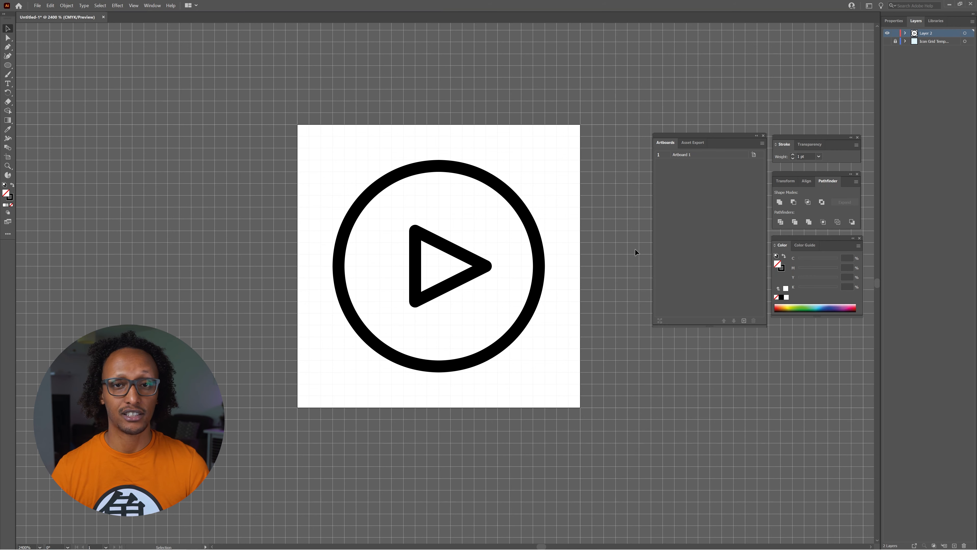
click(887, 41)
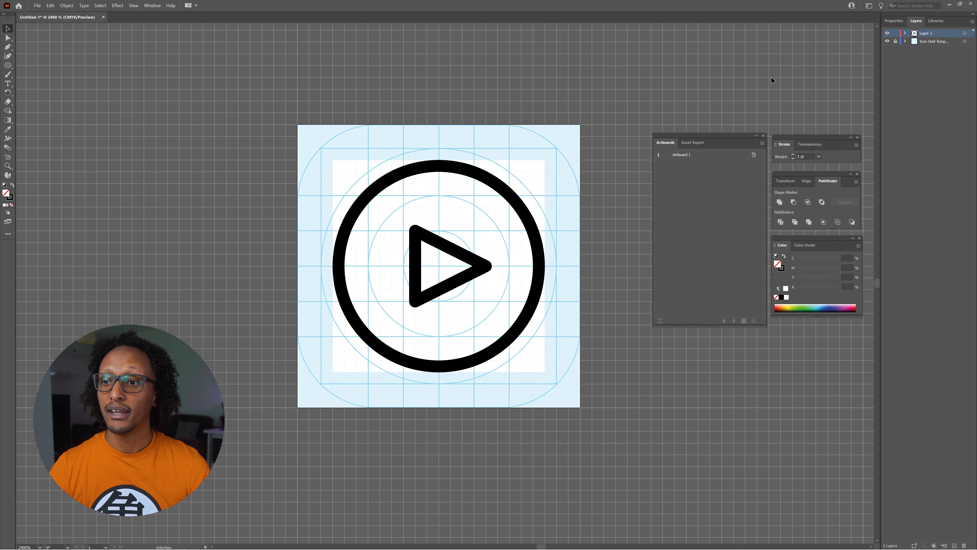
- Duplicate the artboard with its play icon to the right of the original and delete the icon from the original artboard
click(903, 21)
click(924, 80)
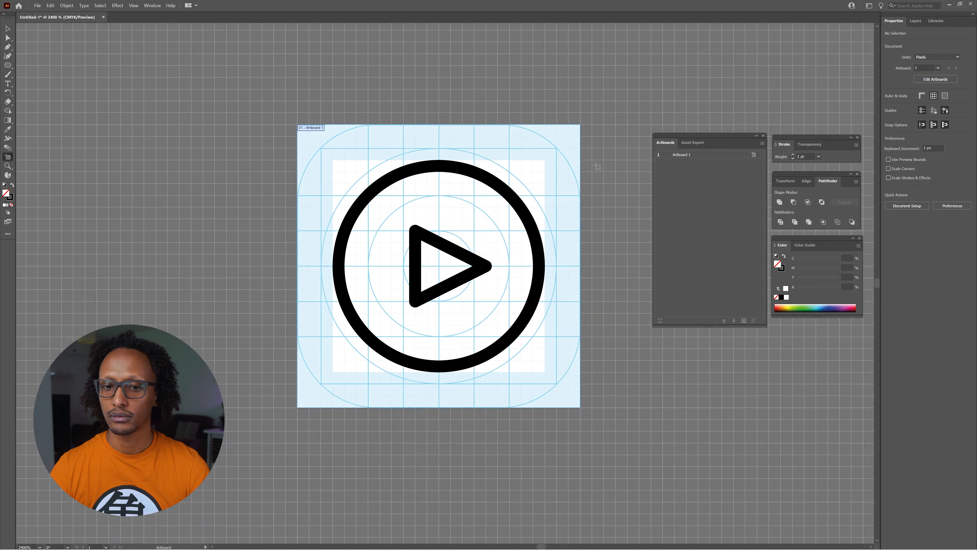
scroll(595, 167, down, 2)
drag(646, 104, 528, 108)
key(Escape)
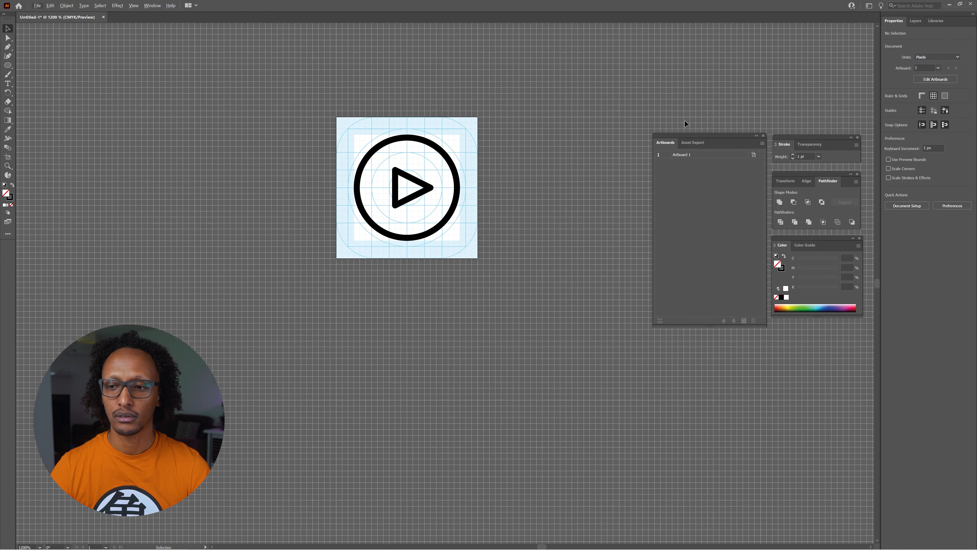
click(935, 79)
drag(350, 121, 515, 117)
key(Escape)
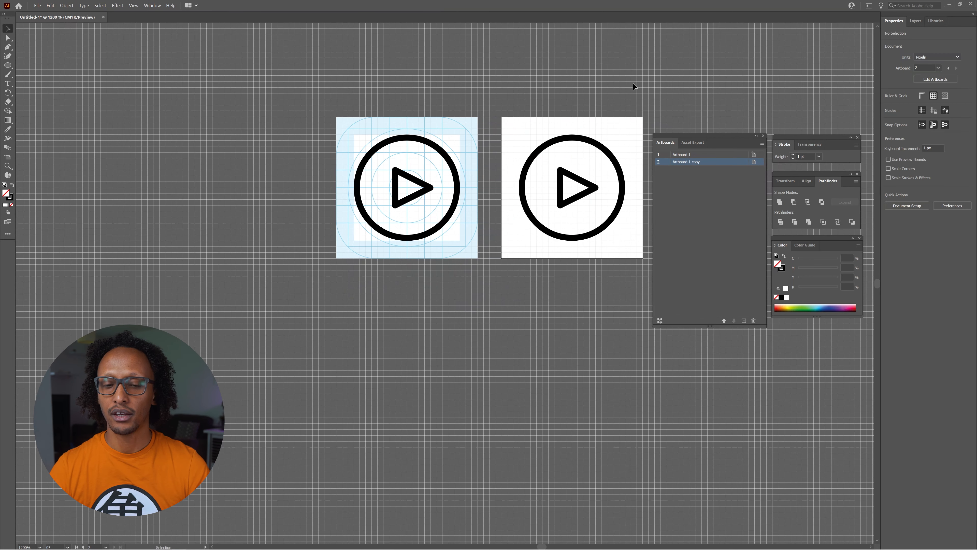
click(431, 195)
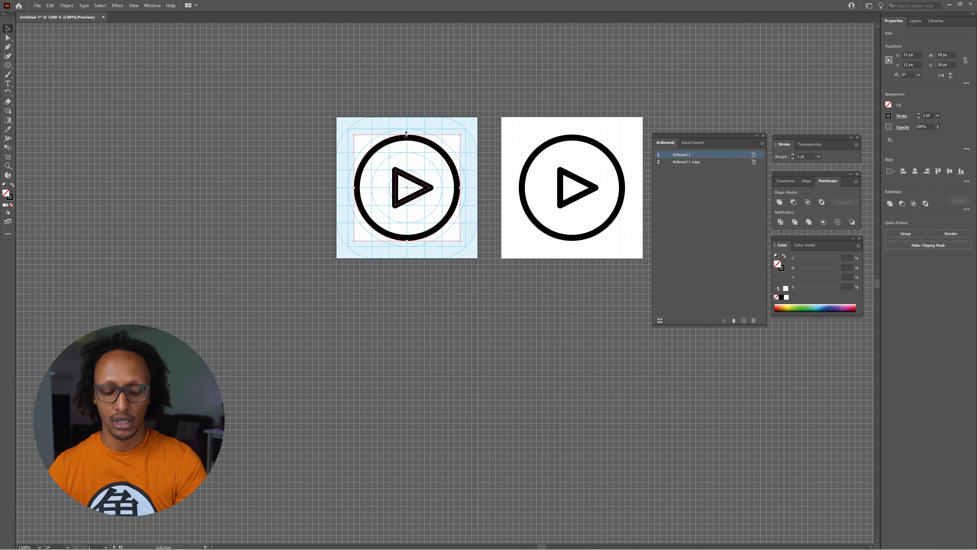
key(Delete)
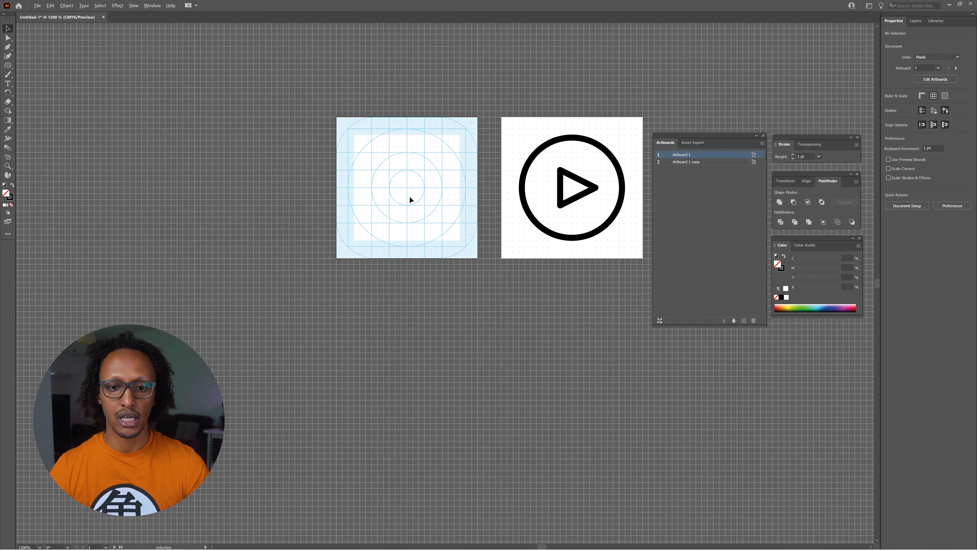
- Draw a 17 px by 17 px square with the Rectangle tool, centred on the grid of Artboard 1
scroll(406, 191, up, 2)
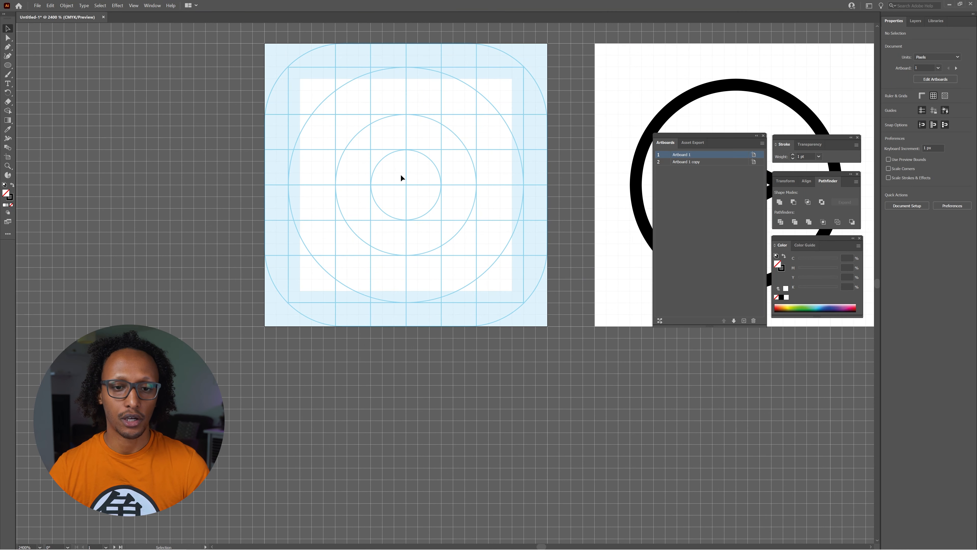
drag(407, 169, 408, 176)
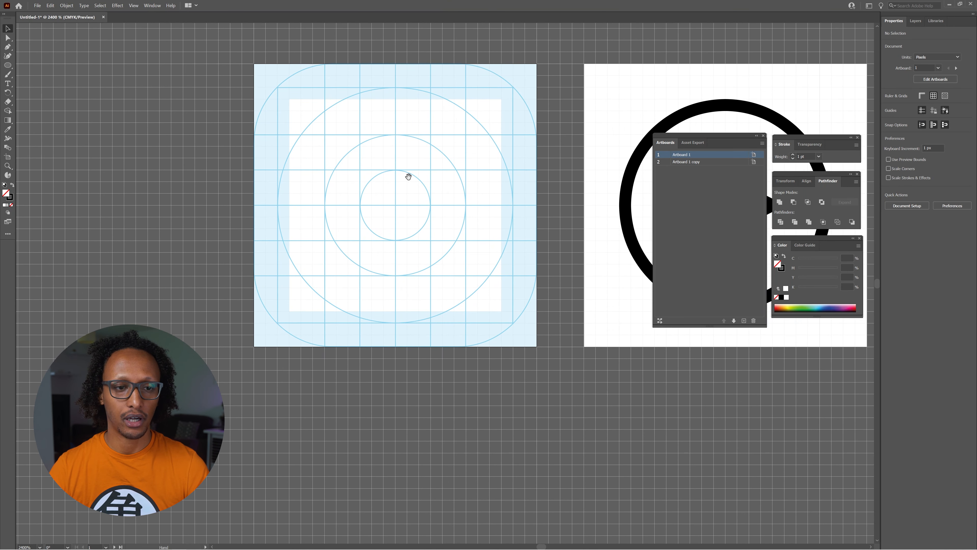
click(7, 65)
drag(7, 66, 34, 66)
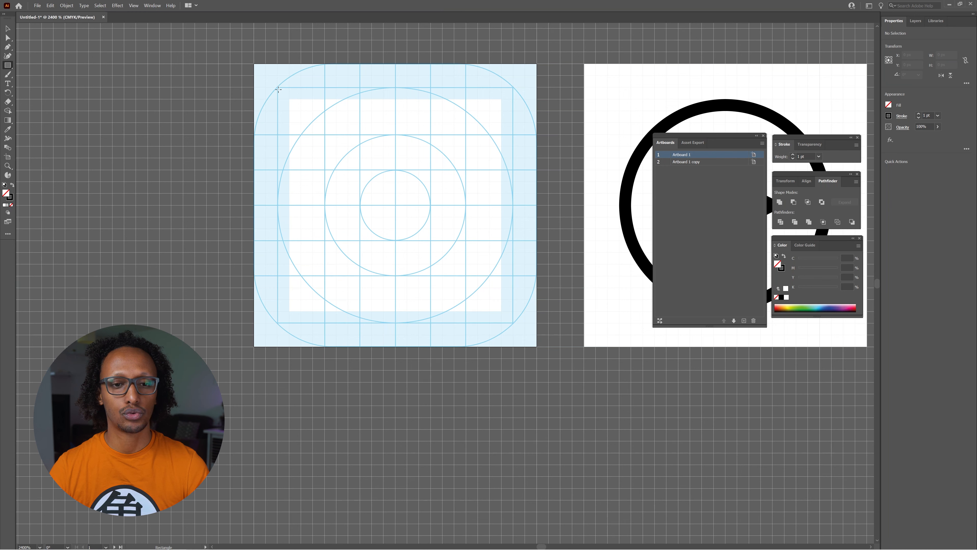
mouse_move(277, 88)
mouse_down()
mouse_move(513, 324)
mouse_move(486, 298)
mouse_move(497, 304)
mouse_up()
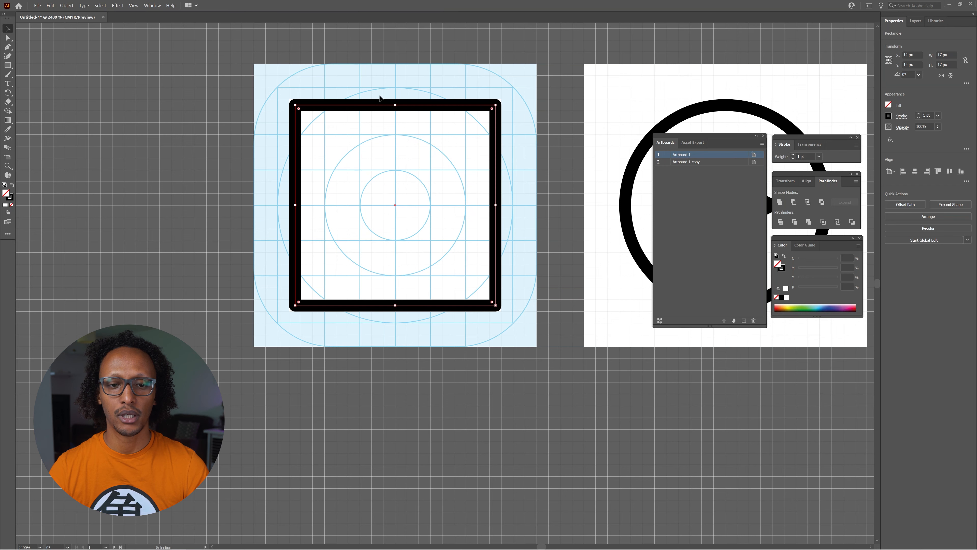
- Align the square's stroke to the inside and enlarge the square from its centre to 18 px by 18 px
click(902, 116)
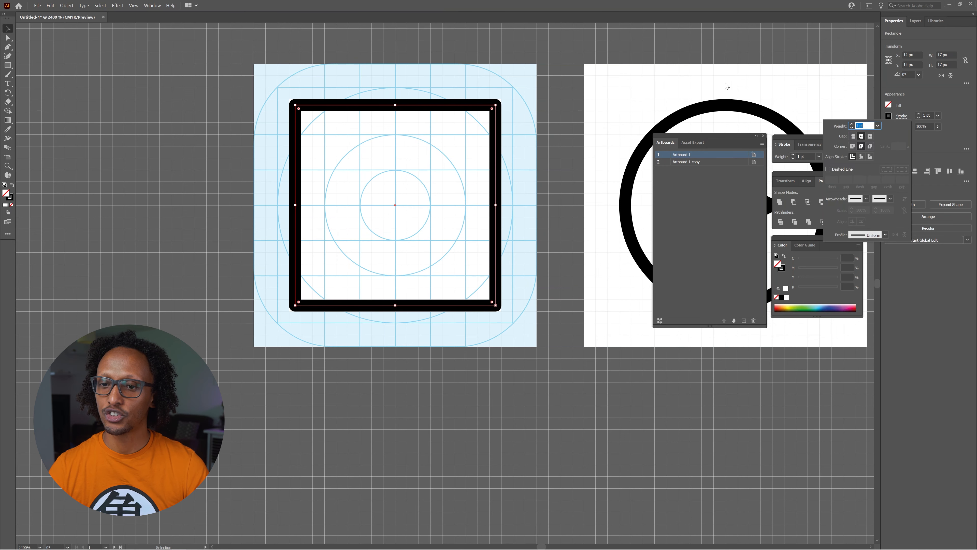
click(861, 157)
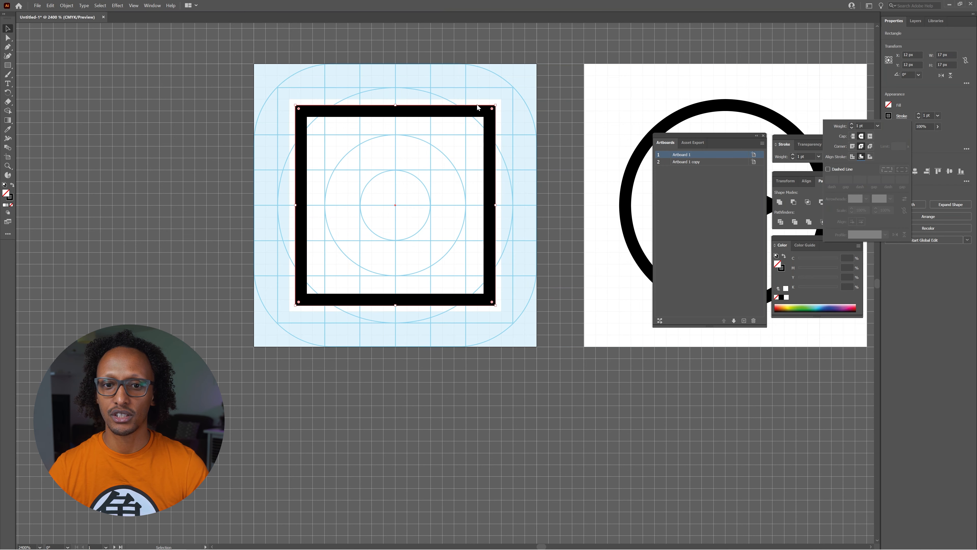
drag(496, 107, 504, 99)
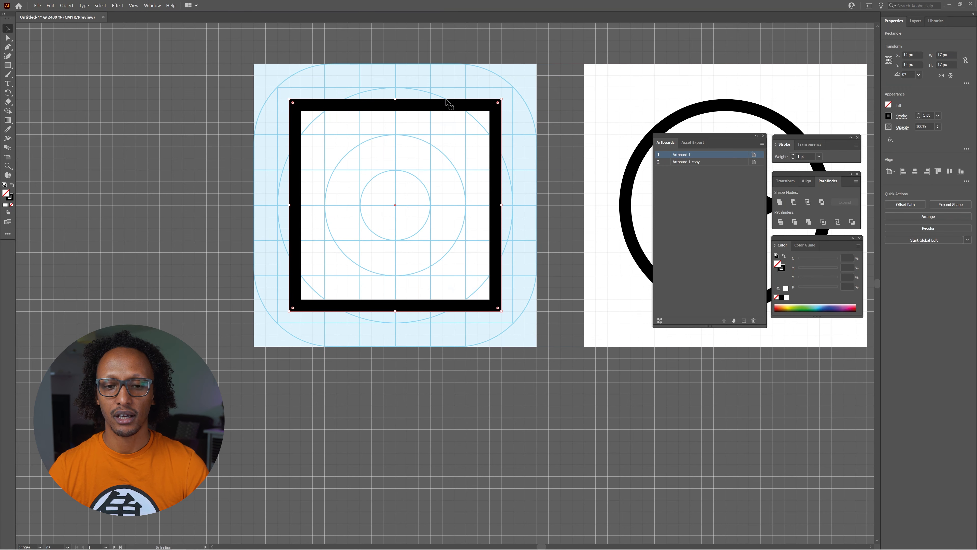
click(901, 116)
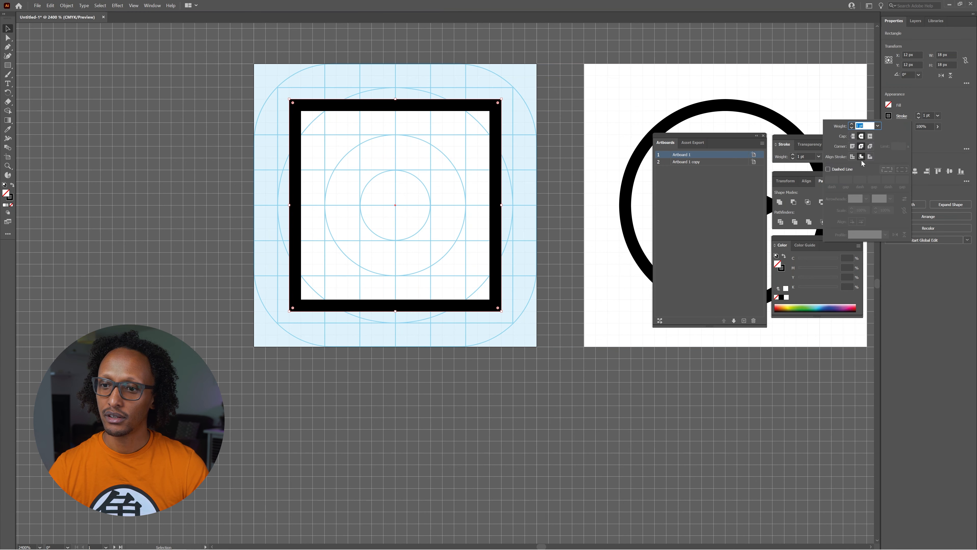
click(498, 101)
click(525, 103)
click(461, 109)
- Add an anchor point on the square's top edge at X 18 px, near the upper-right corner
key(a)
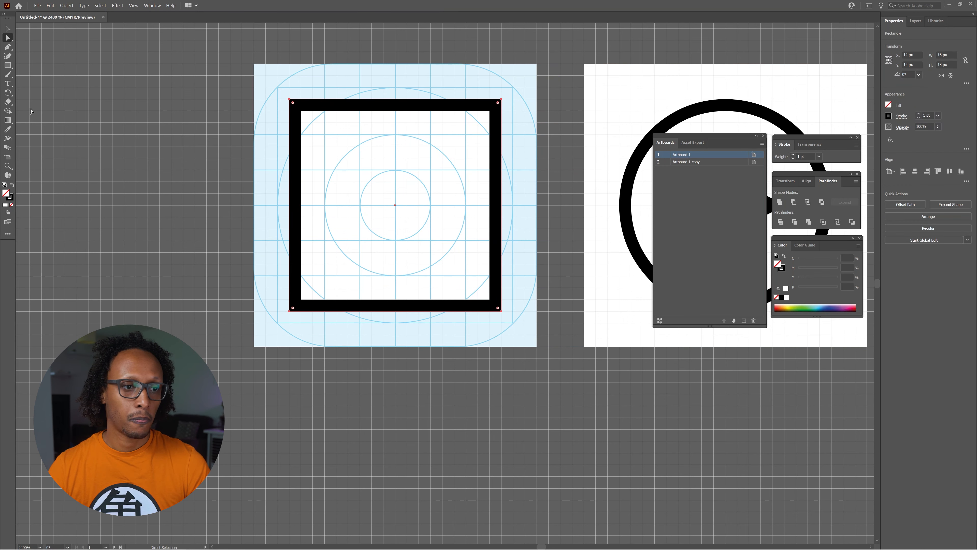
click(7, 48)
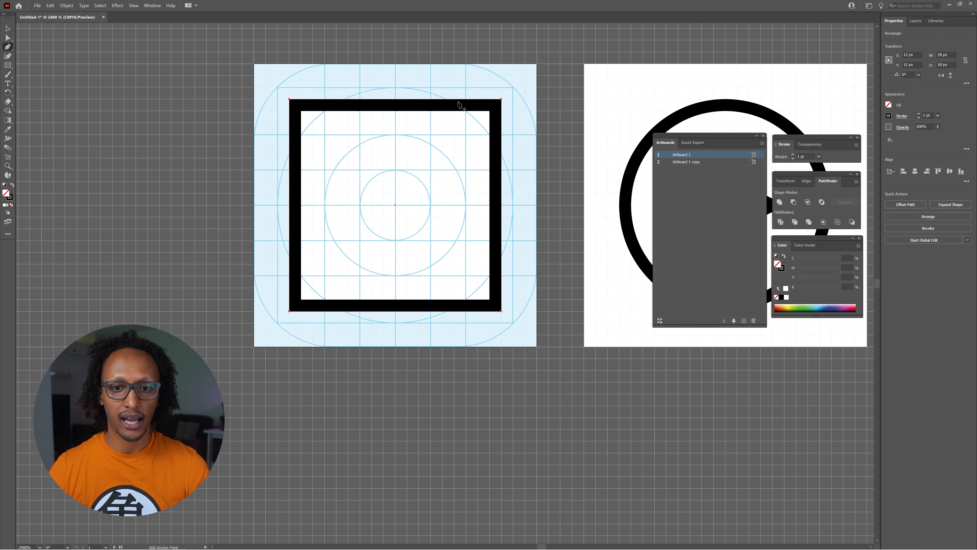
click(465, 100)
key(a)
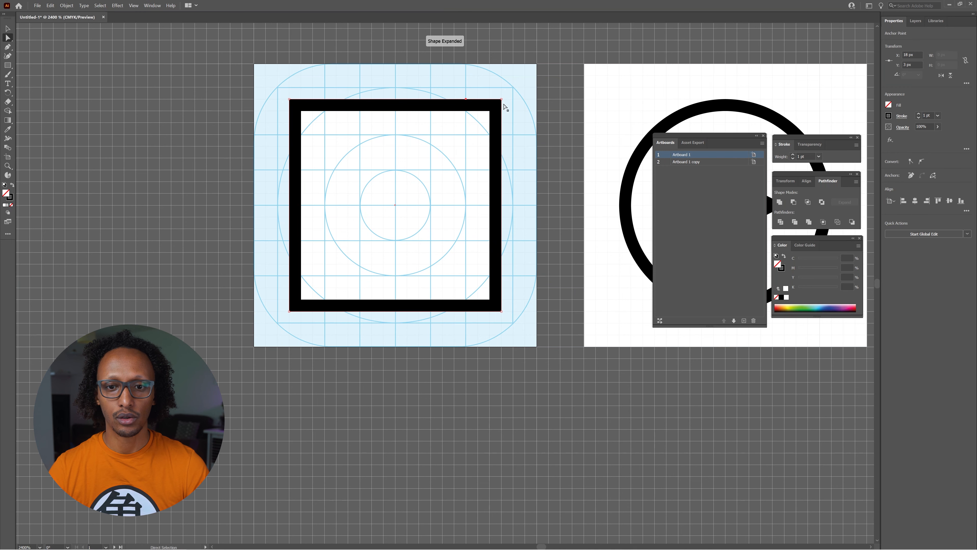
- Move the square's upper-right corner anchor down to Y 6 px to bevel the corner
drag(514, 110, 514, 109)
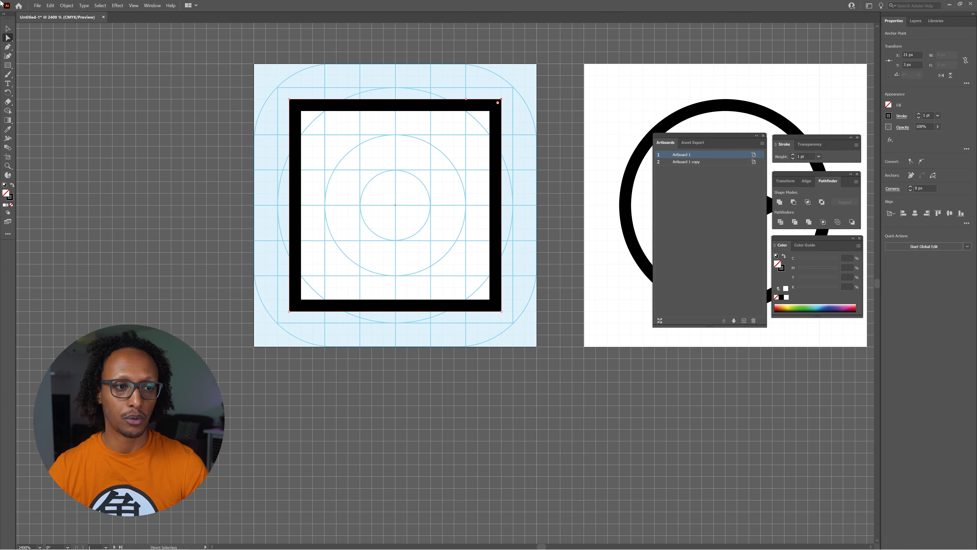
click(8, 46)
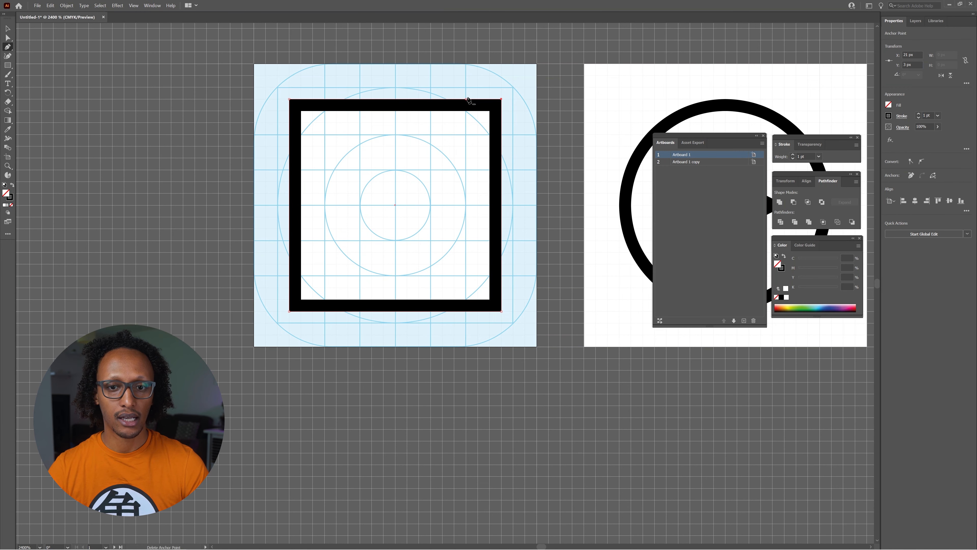
key(a)
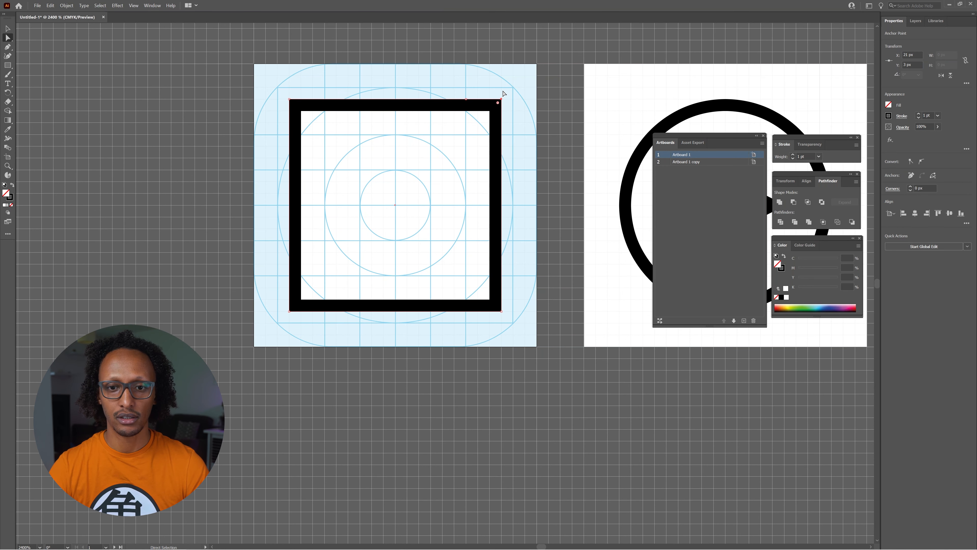
key(Down)
key(Down)
key(Down)
key(Down)
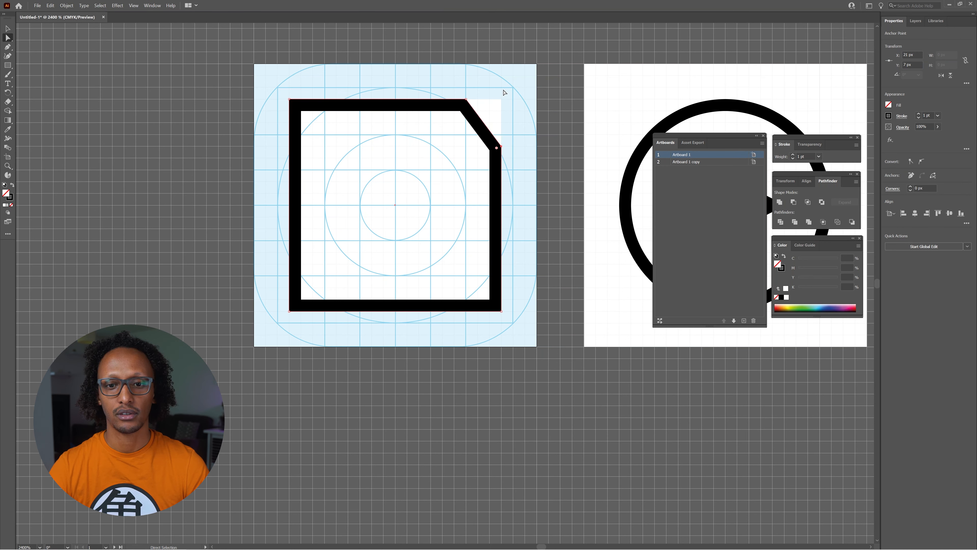
key(Up)
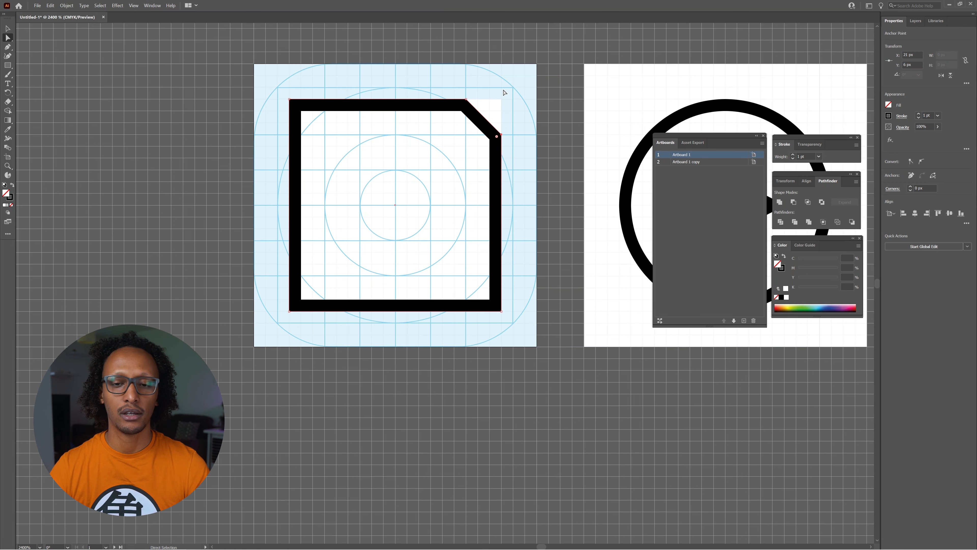
click(439, 72)
- Draw an 8 px by 6 px rectangle against the frame's top edge and place a taller copy against its bottom edge
click(8, 65)
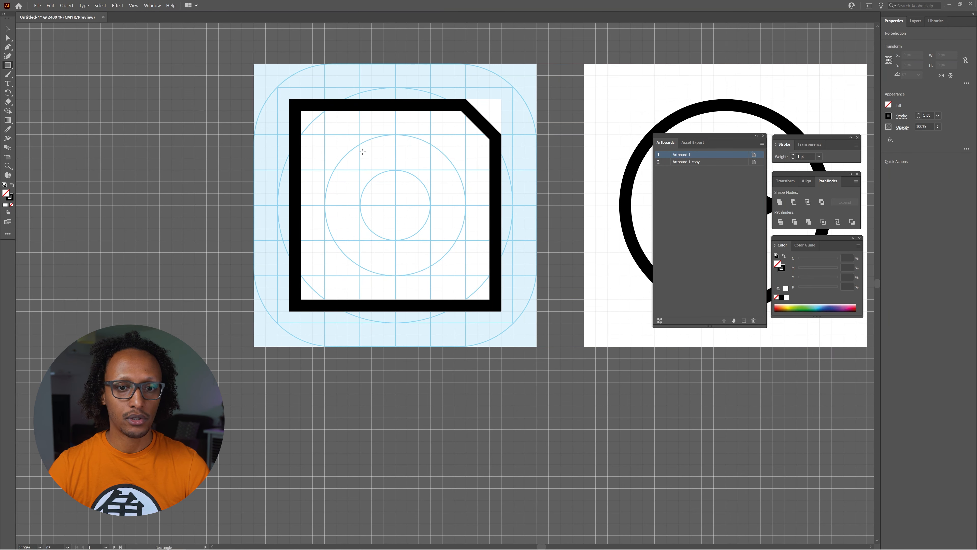
drag(342, 99, 445, 170)
key(v)
drag(368, 164, 387, 320)
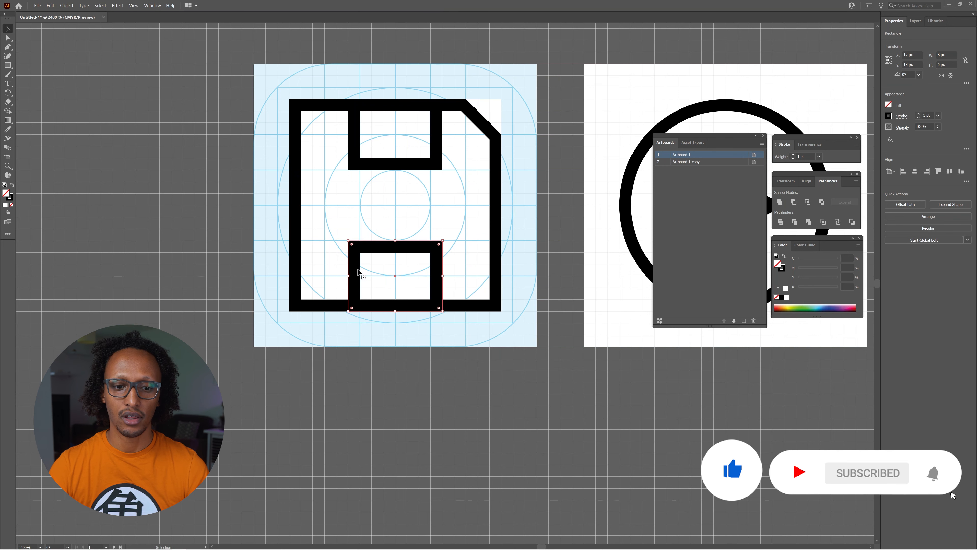
mouse_move(396, 241)
mouse_down()
mouse_move(396, 203)
mouse_move(396, 229)
mouse_up()
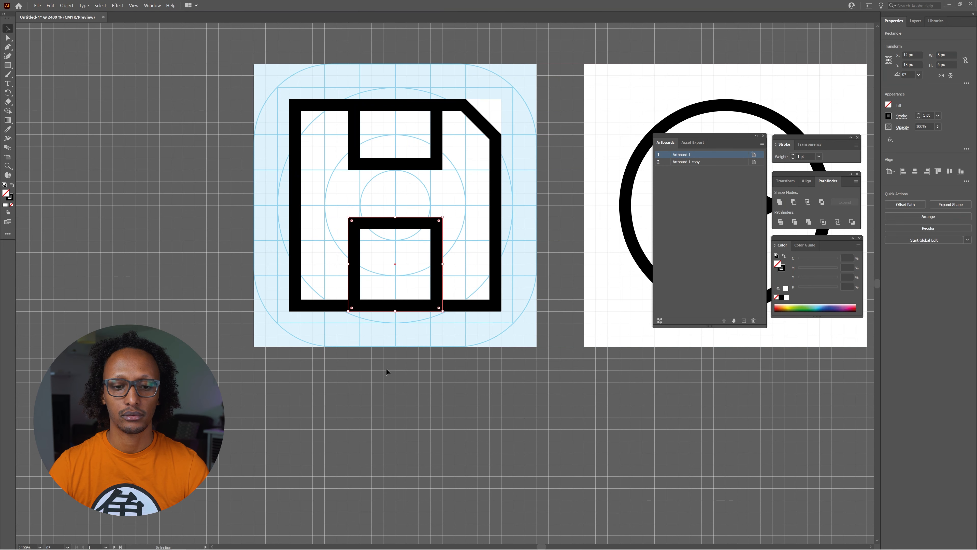
click(388, 370)
- Duplicate Artboard 1 with its save icon below the play icon's artboard and delete the icon from the original artboard
scroll(419, 338, down, 2)
drag(467, 351, 393, 316)
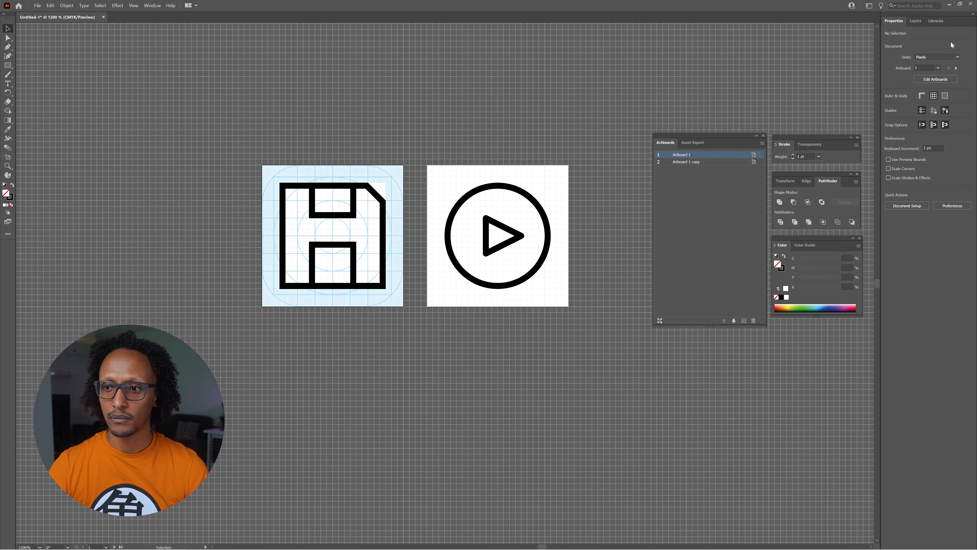
click(936, 79)
drag(276, 171, 443, 327)
key(Escape)
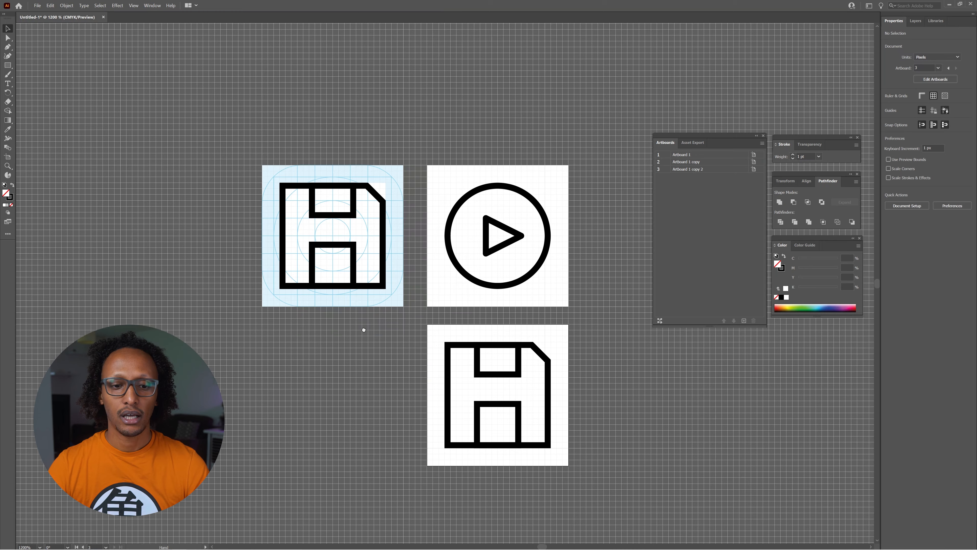
drag(358, 338, 367, 313)
drag(389, 274, 219, 113)
key(Delete)
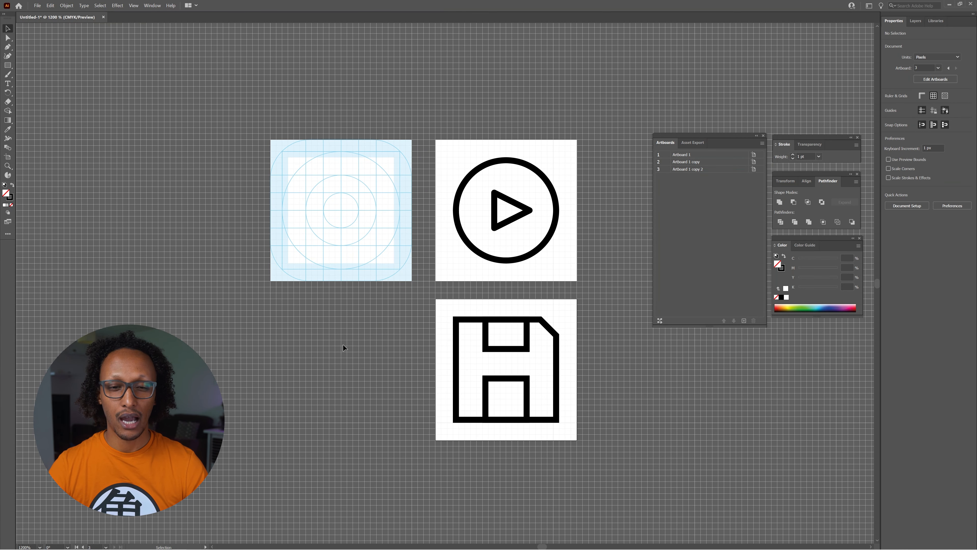
- Draw a 12 px by 15 px rectangle on Artboard 1 as the trash bin body, aligned with the bottom of the square keyline
scroll(334, 212, up, 2)
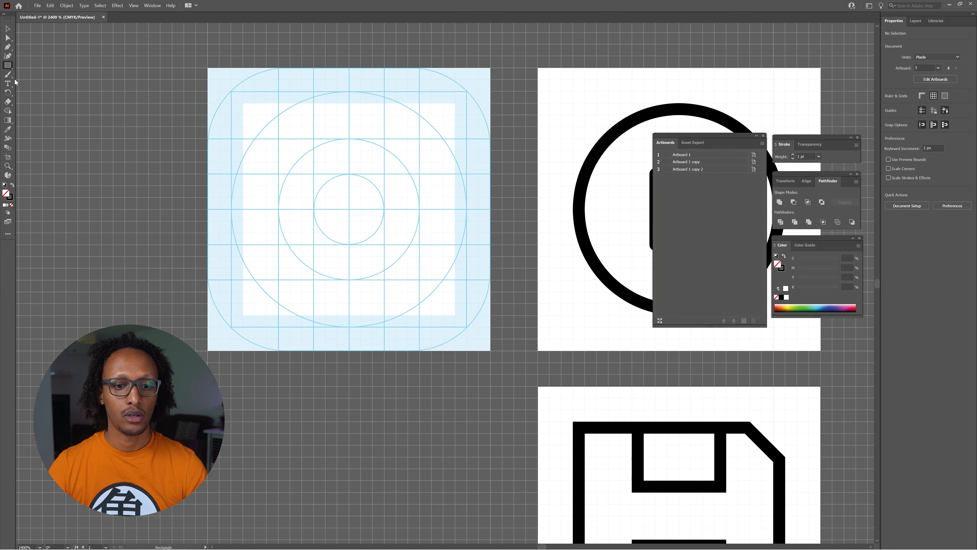
click(8, 65)
drag(280, 316, 416, 139)
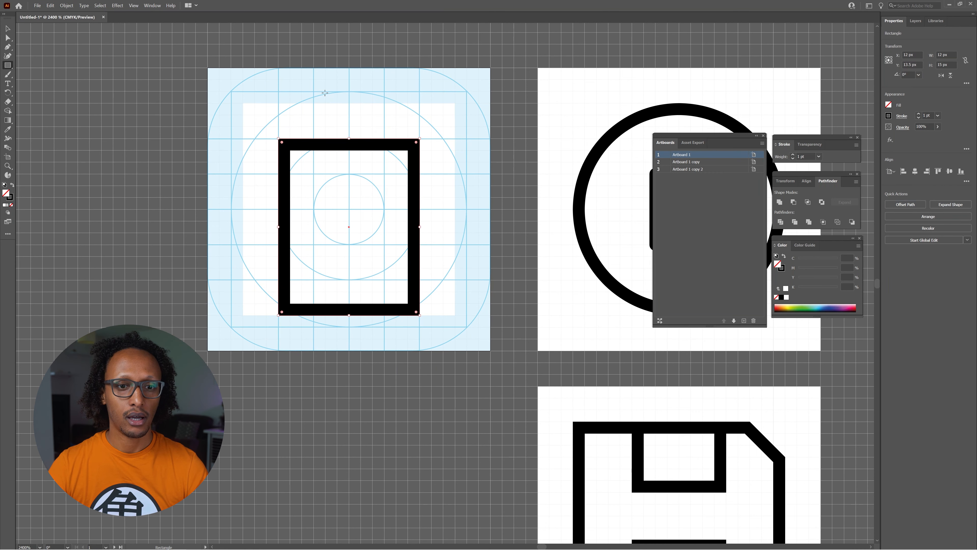
- Draw a 7 px by 1 px rectangle centred above the bin body and align its stroke to the inside
drag(6, 67, 31, 94)
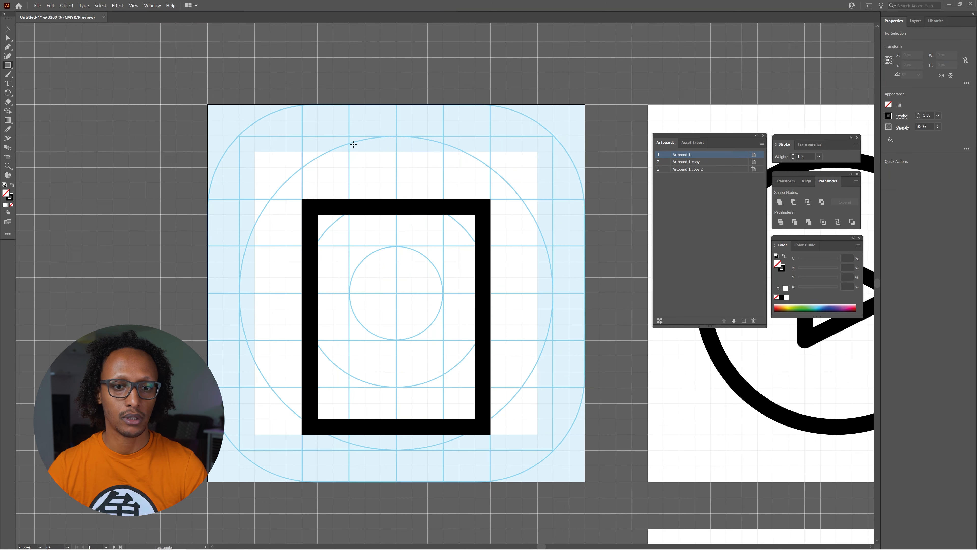
drag(341, 144, 451, 160)
click(905, 119)
click(862, 157)
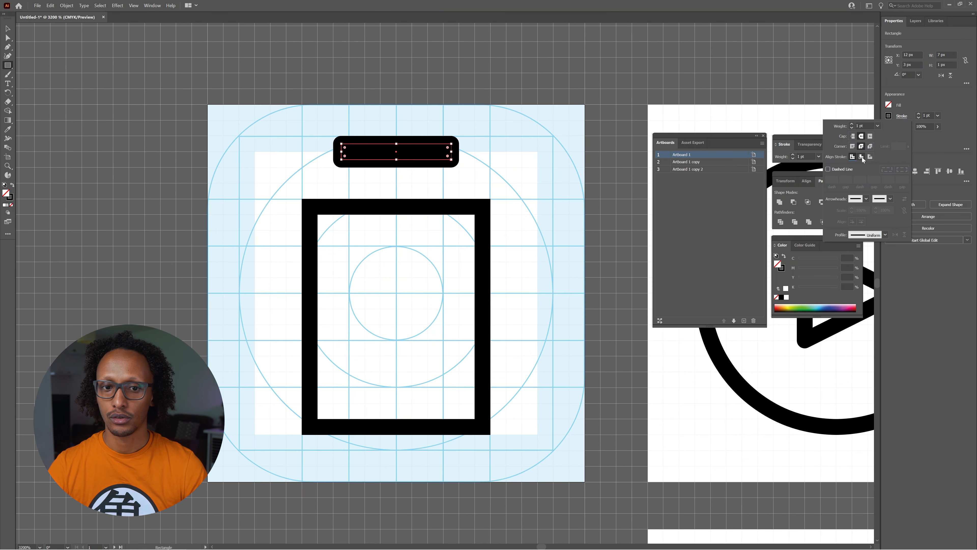
key(v)
click(394, 182)
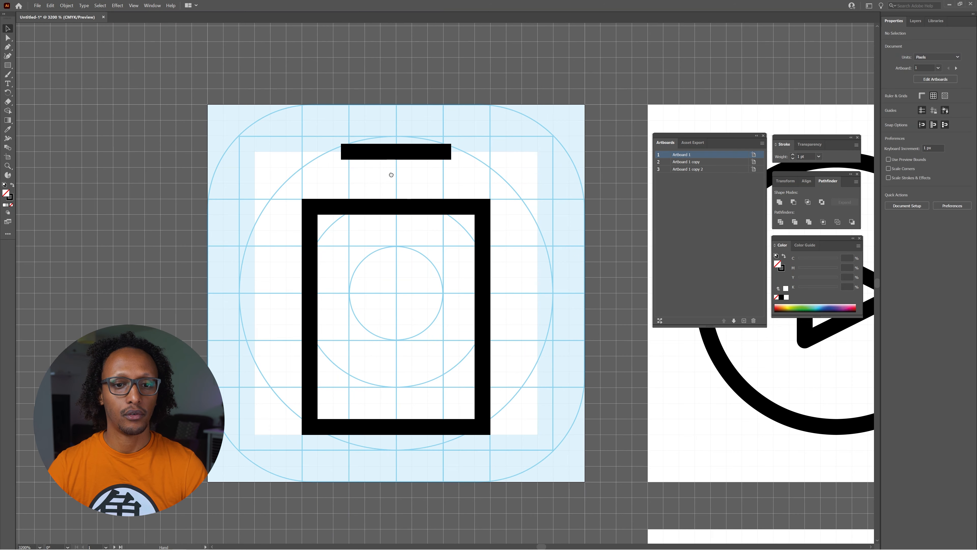
- Draw an 18 px by 1 px rectangle across the top edge of the bin body as its lid
drag(392, 175, 376, 139)
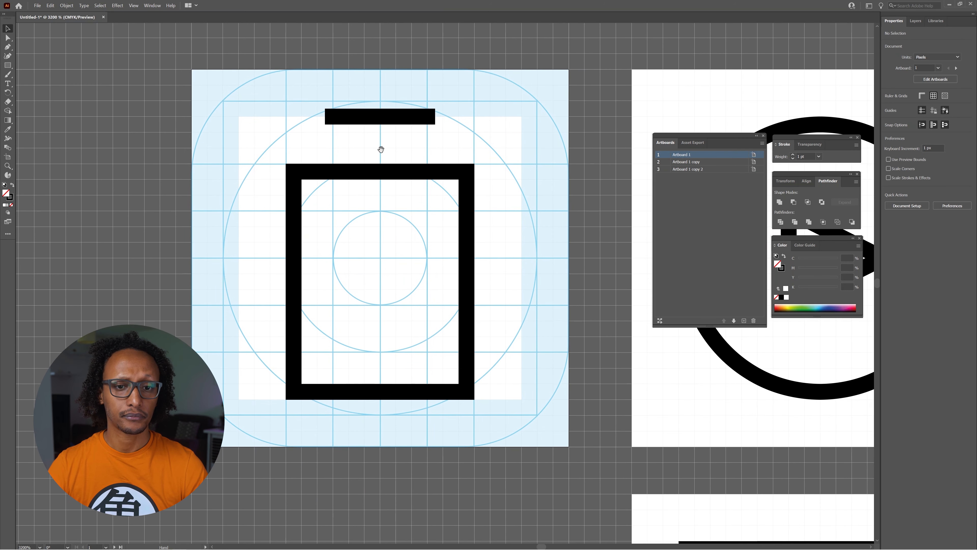
click(7, 66)
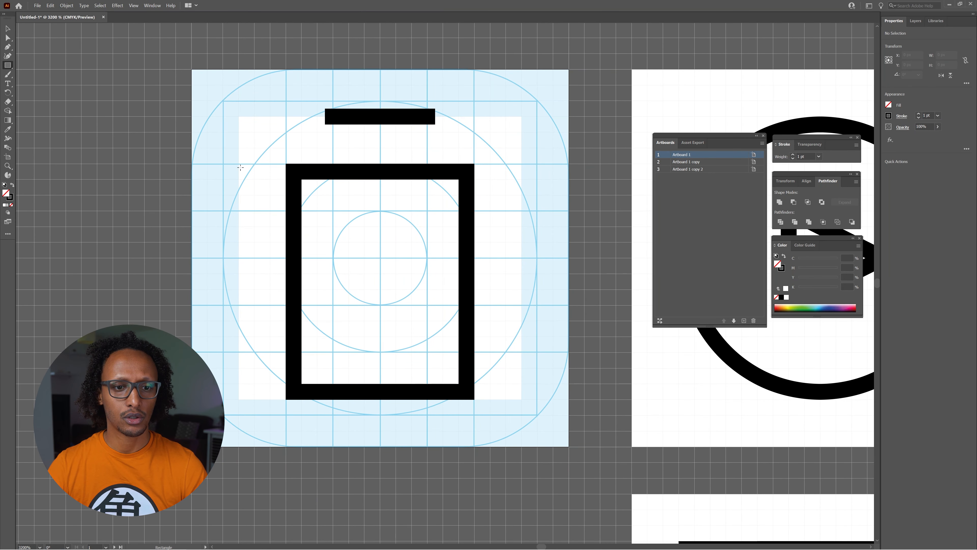
drag(241, 162, 520, 178)
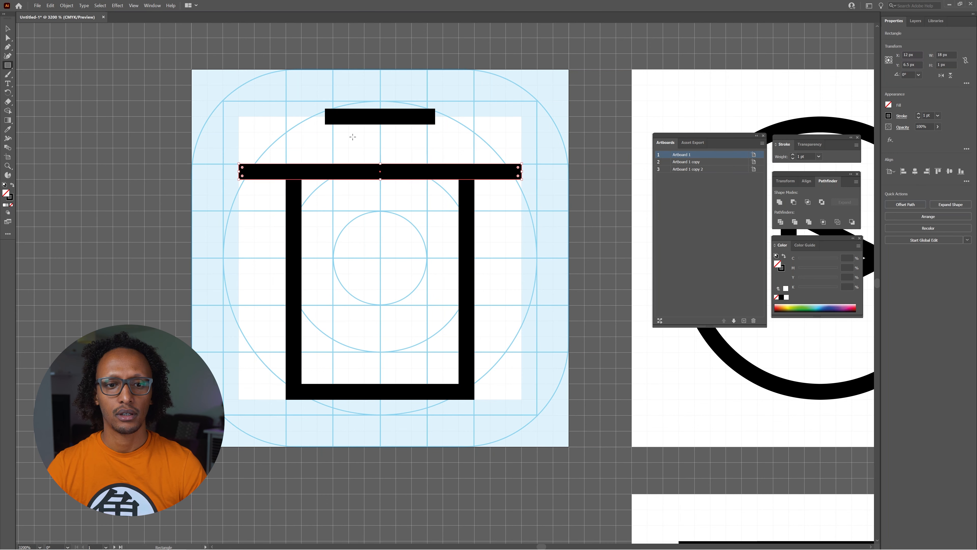
- Move the small bar above the lid down to the square keyline's top edge and widen it to match the bin body
key(v)
drag(366, 115, 358, 122)
drag(428, 124, 440, 125)
click(354, 145)
click(357, 125)
drag(442, 124, 472, 124)
click(268, 325)
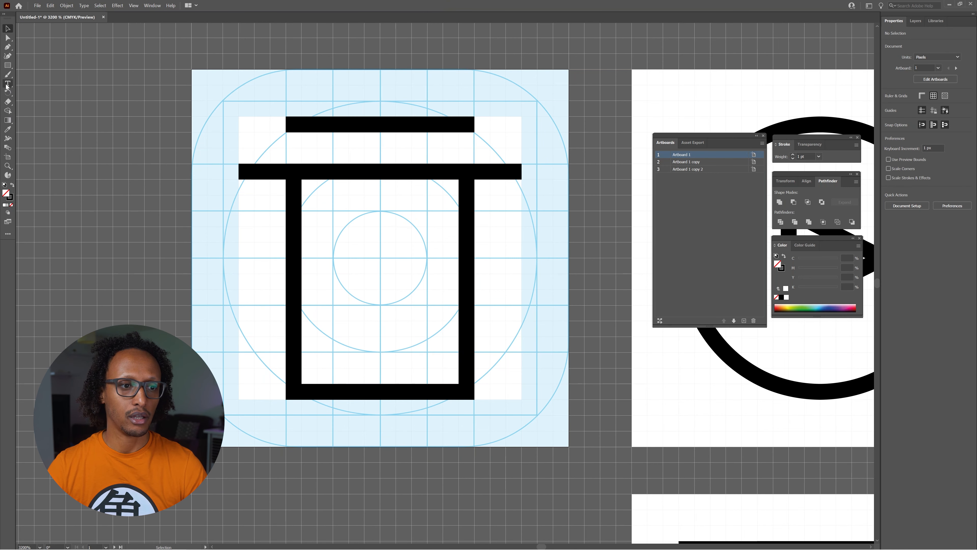
- Draw a 6 px vertical line with butt caps inside the bin body and copy it twice into three evenly spaced bars
click(9, 71)
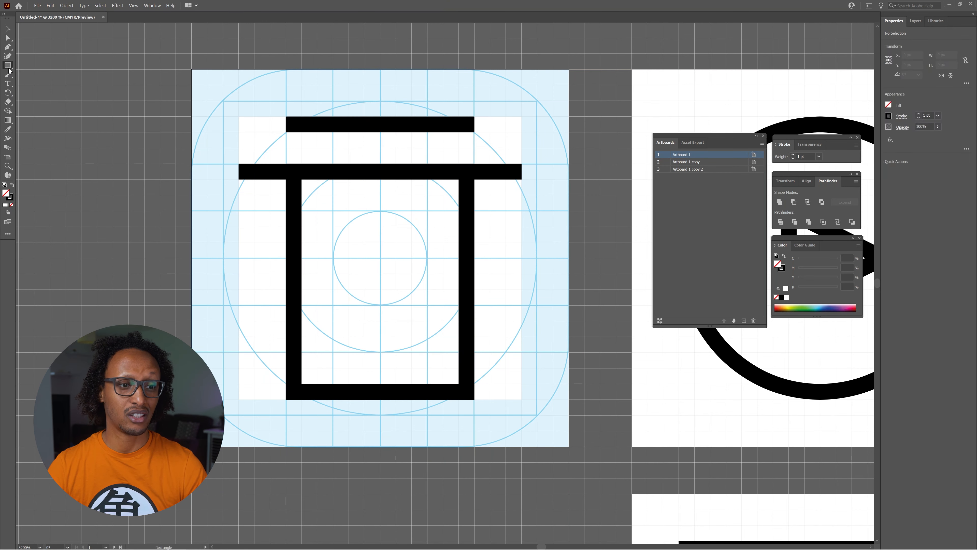
key(backslash)
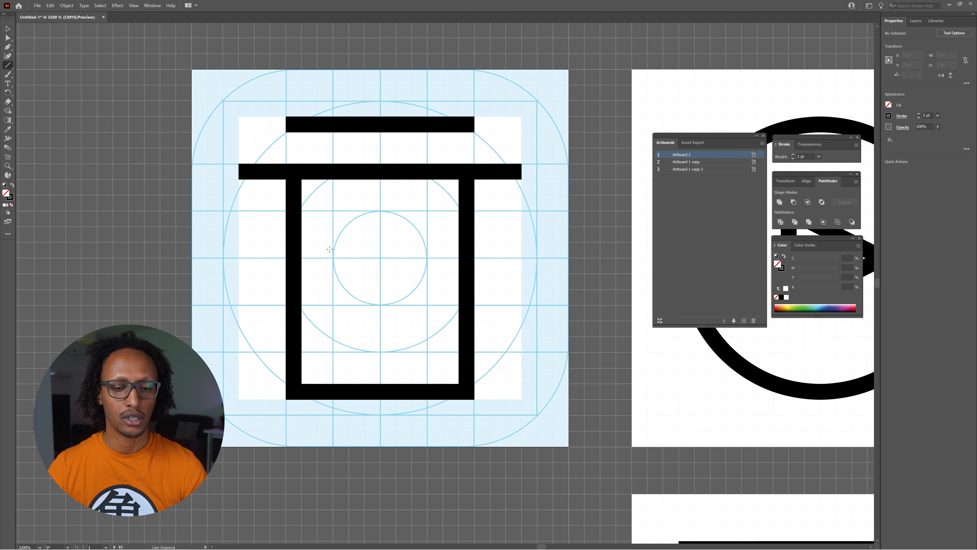
drag(341, 234, 341, 329)
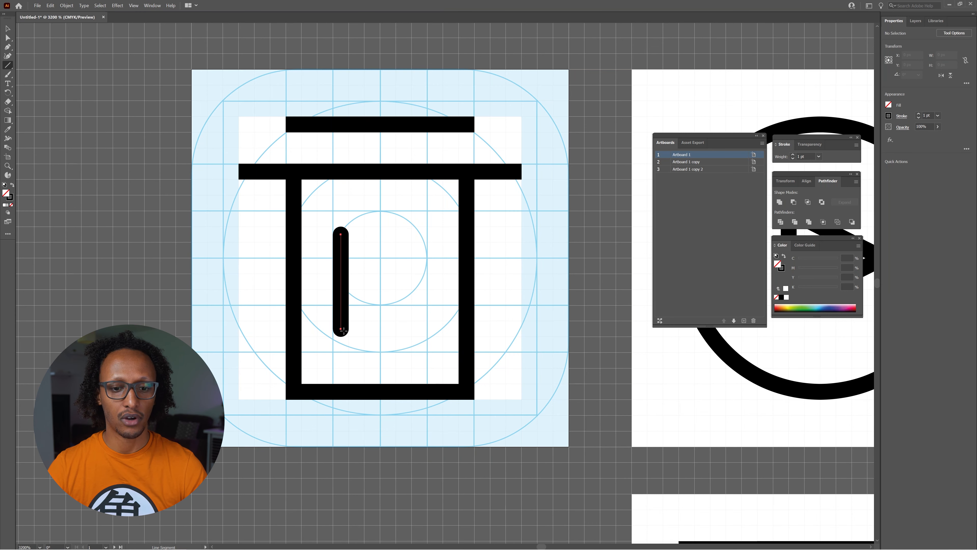
click(902, 117)
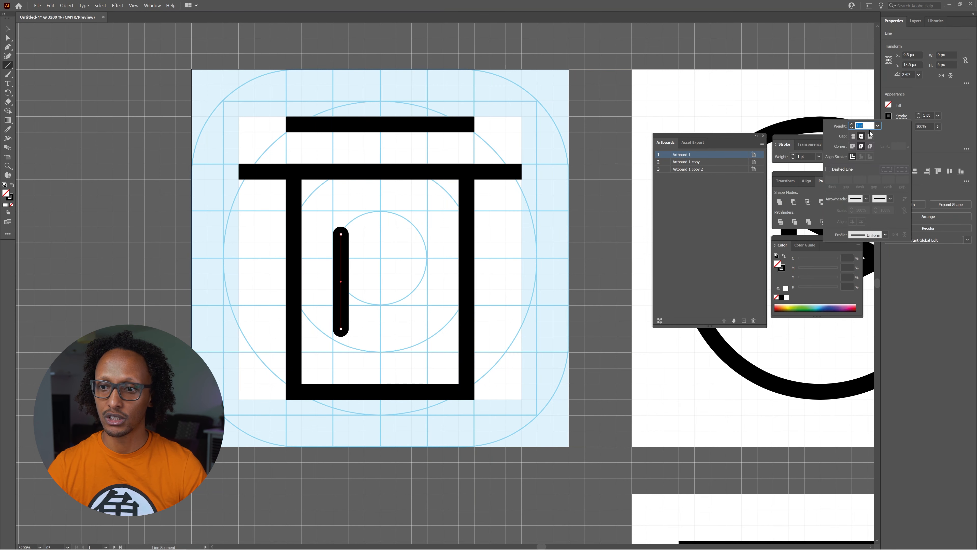
click(853, 137)
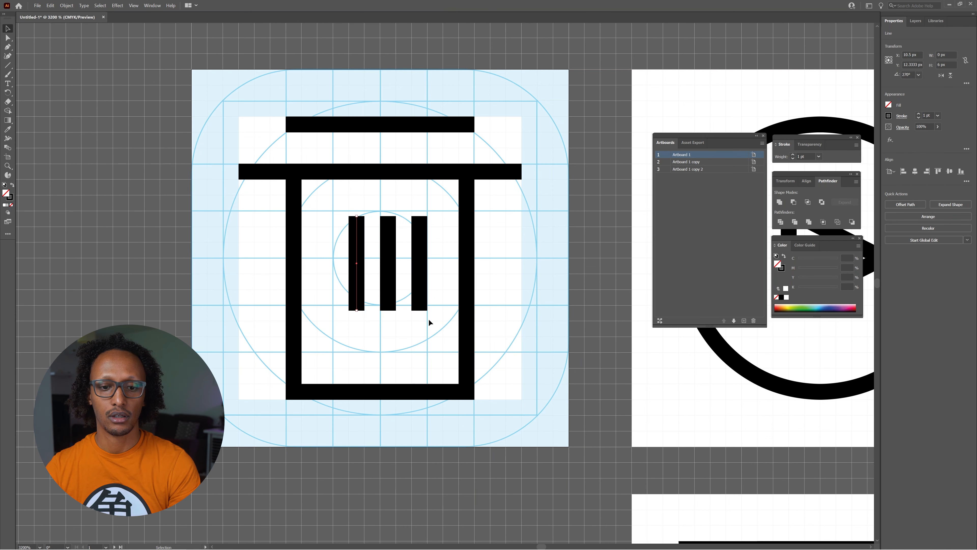
- Select the three vertical bars inside the bin and nudge them down 1 px
drag(429, 319, 346, 246)
shift+click(466, 317)
key(Left)
key(Down)
key(Right)
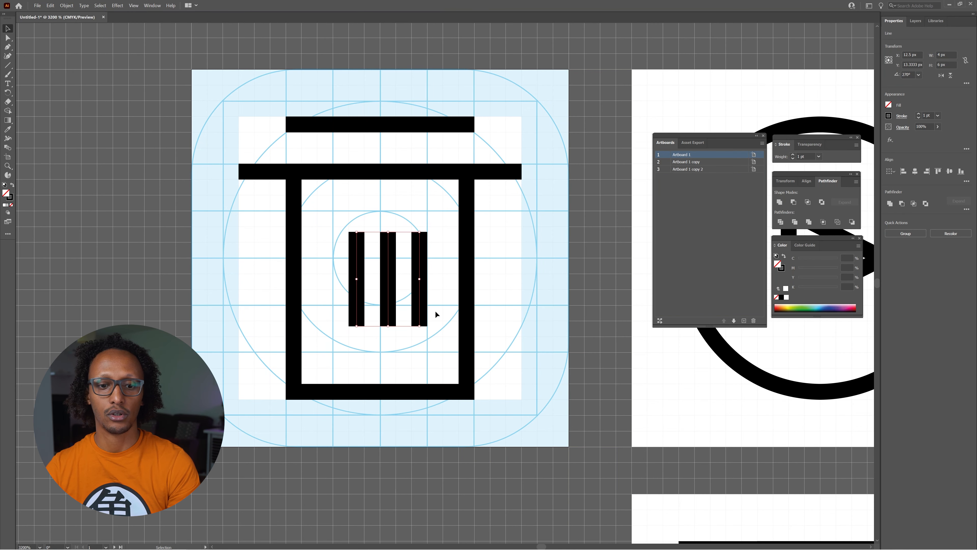
click(525, 330)
- Duplicate the template artboard with its trash icon to the right of the play icon's artboard
scroll(528, 326, down, 4)
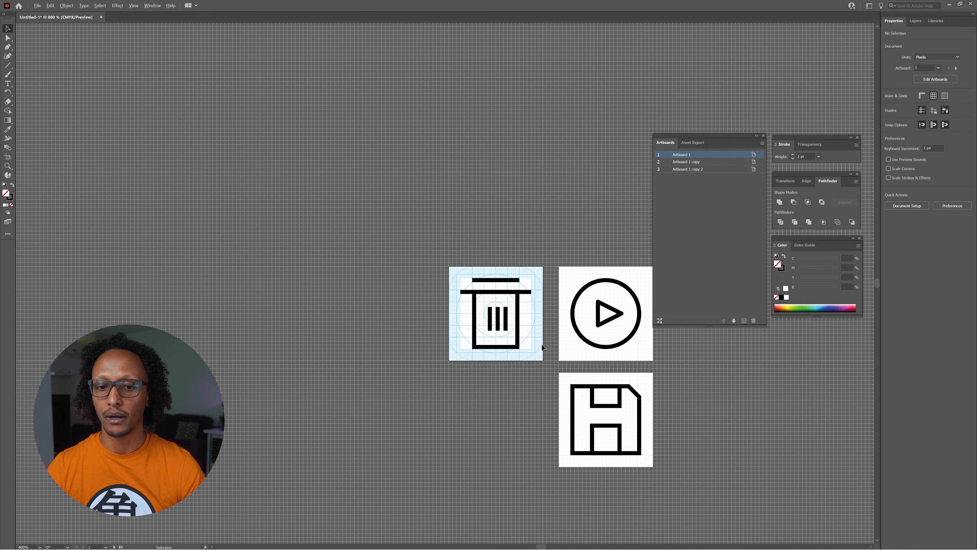
drag(551, 426, 310, 326)
click(929, 79)
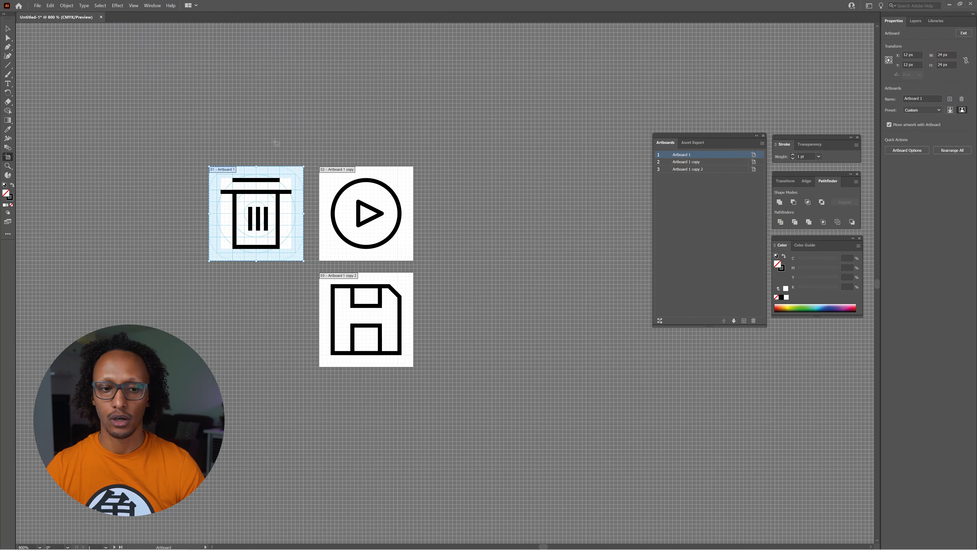
drag(227, 172, 455, 172)
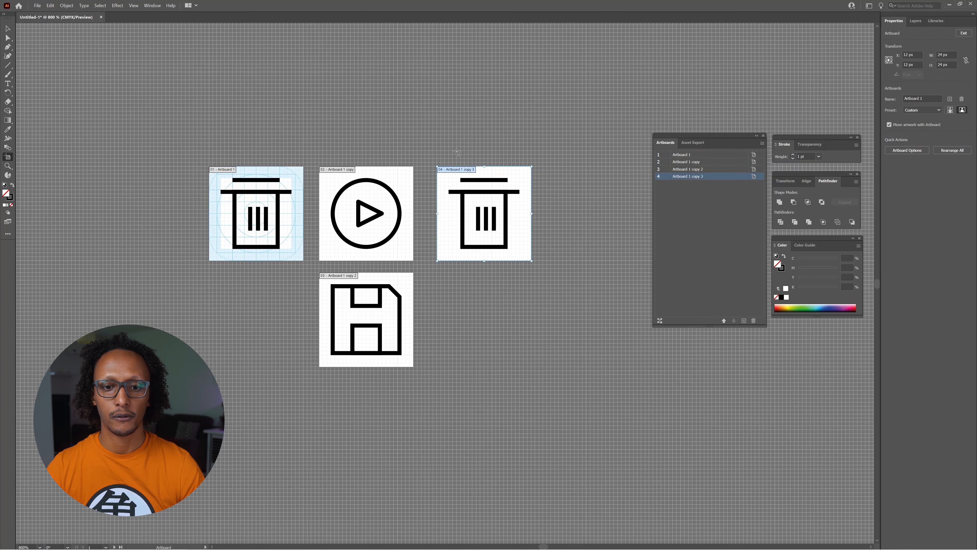
key(Escape)
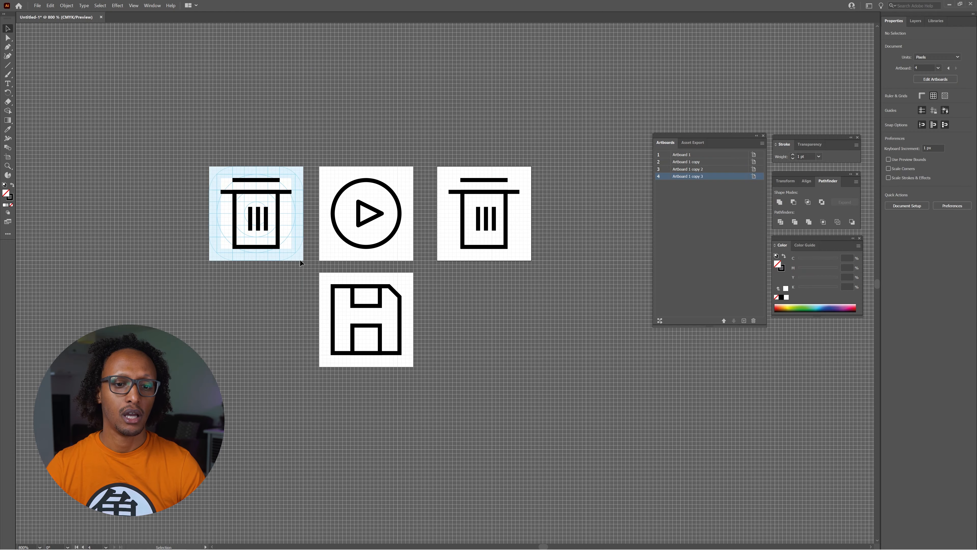
- Delete the trash icon from the grid template artboard
drag(301, 260, 208, 170)
scroll(194, 239, up, 3)
key(Delete)
drag(346, 160, 291, 193)
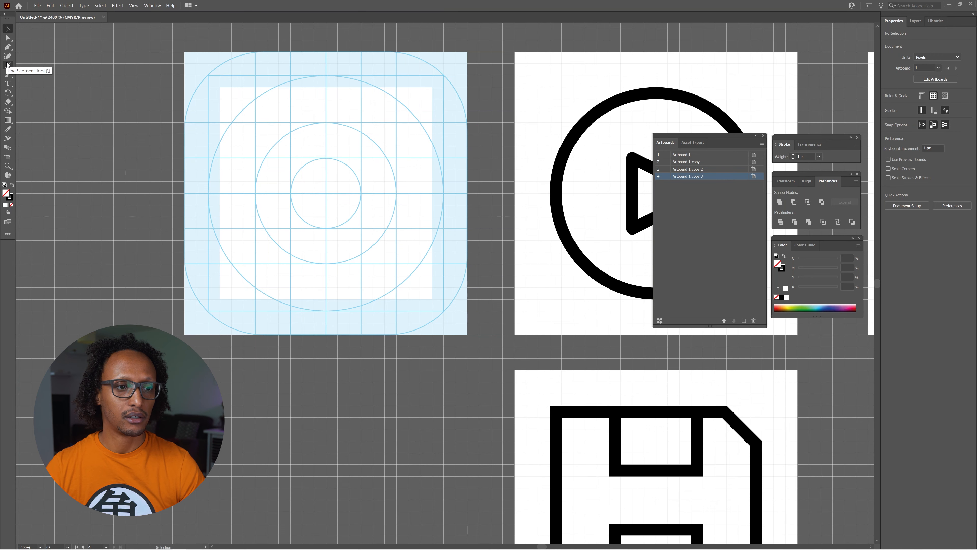
- Draw a closed 20 x 20 px diamond with the Pen tool, placing its four points on the large circle keyline
click(11, 49)
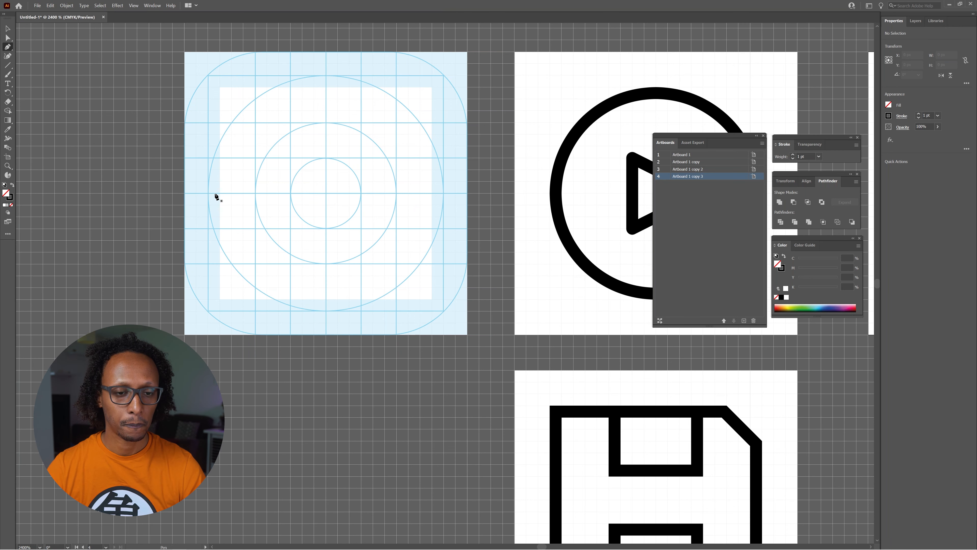
click(207, 193)
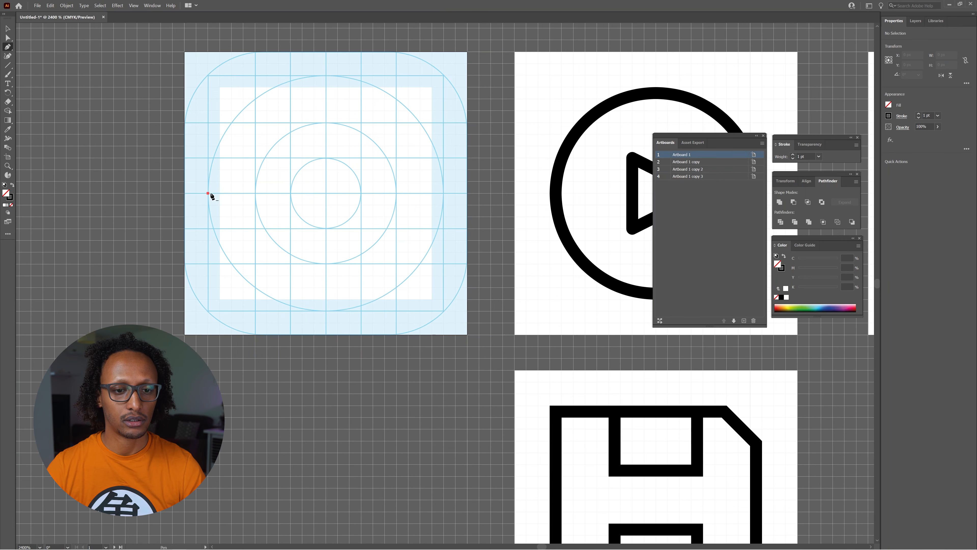
click(326, 76)
click(443, 193)
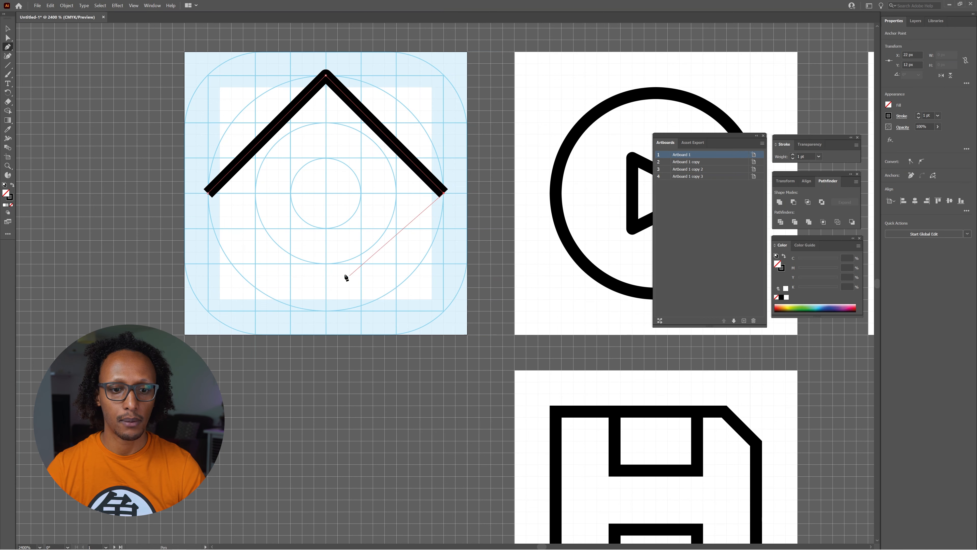
click(326, 311)
click(208, 193)
key(v)
key(a)
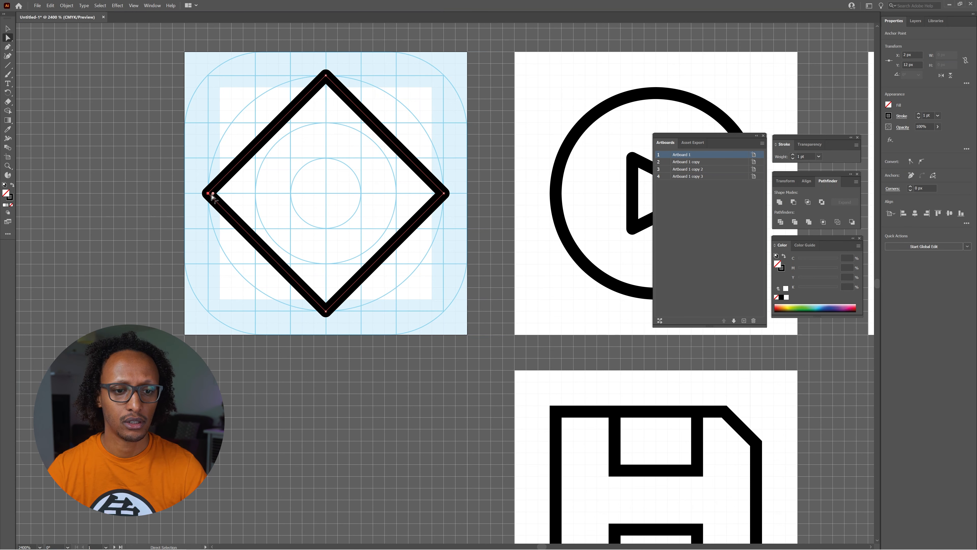
- Try to round the diamond's left and right corners
drag(212, 195, 284, 201)
key(ctrl+z)
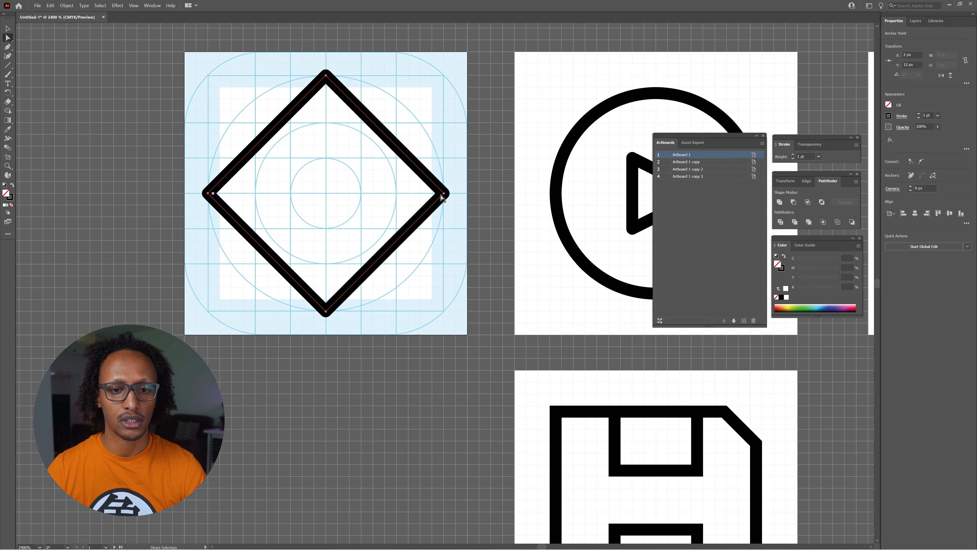
click(442, 193)
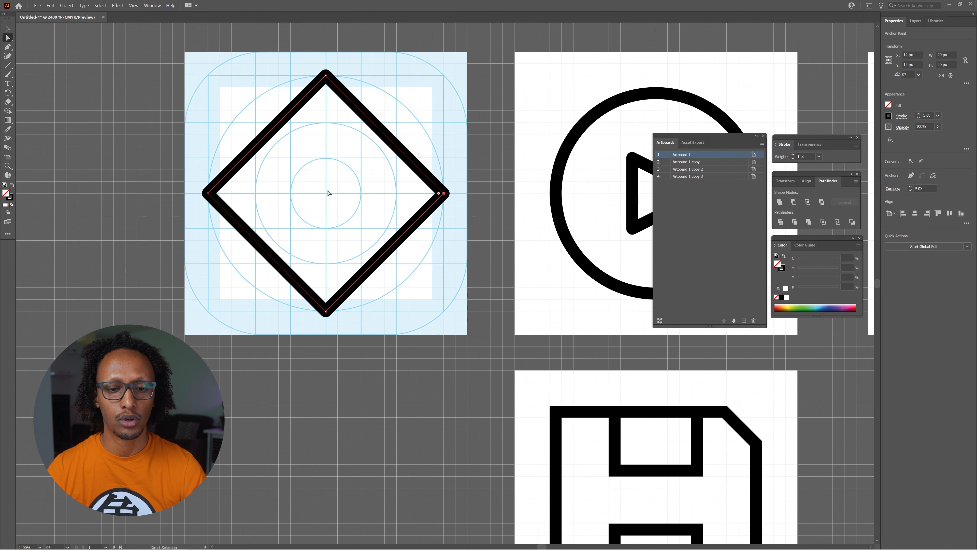
shift+click(209, 194)
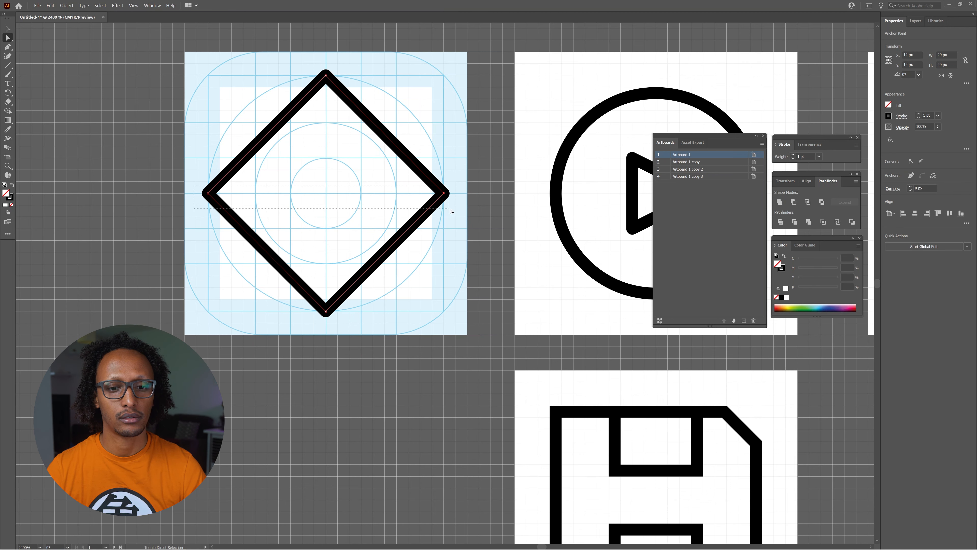
click(482, 182)
drag(482, 183, 451, 187)
drag(172, 220, 296, 208)
key(ctrl+z)
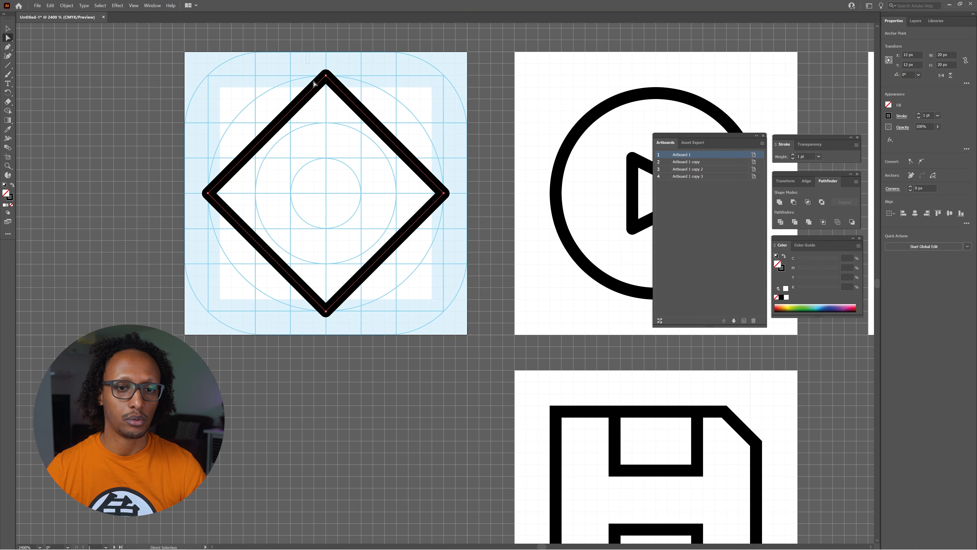
- Round the diamond's top and bottom corners into wide arcs to form an eye outline
drag(339, 341, 339, 342)
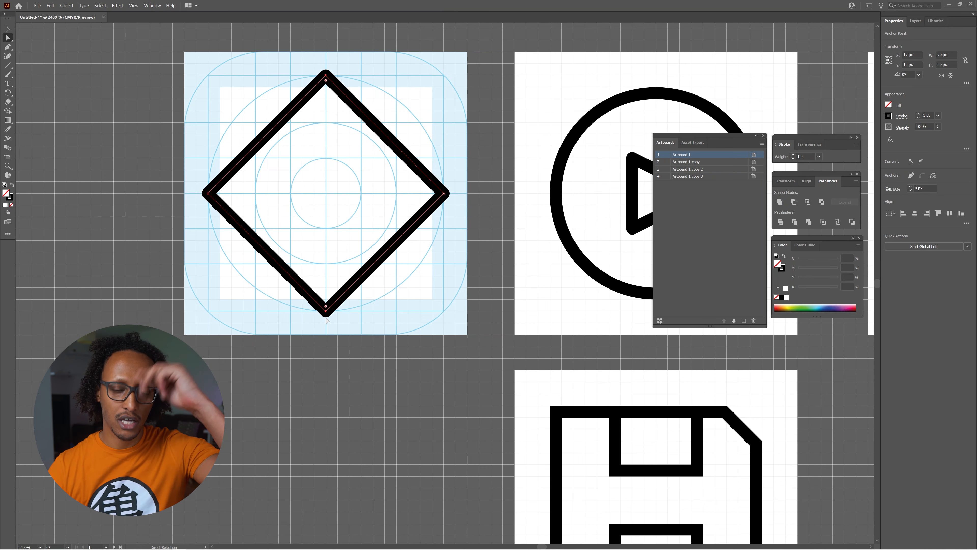
drag(325, 82, 301, 255)
click(350, 323)
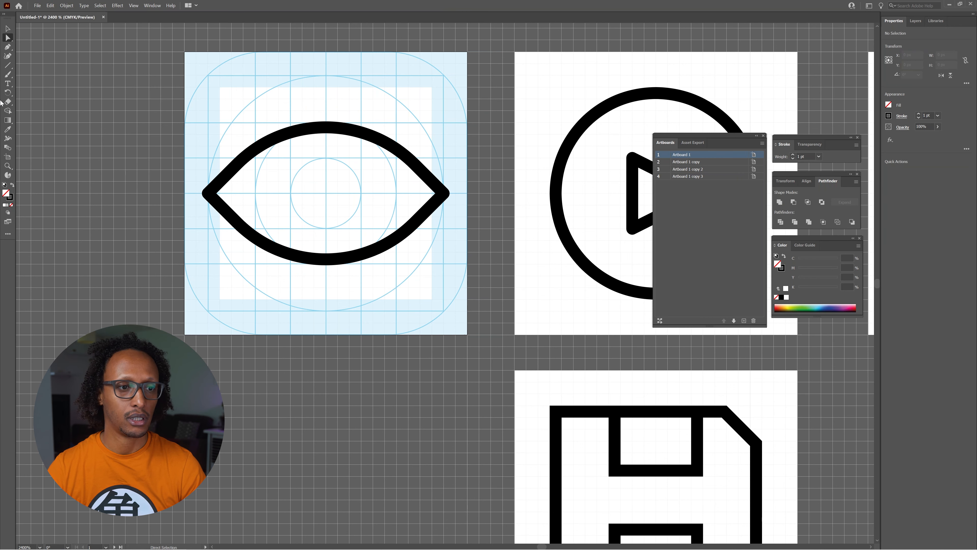
click(28, 77)
drag(325, 193, 356, 223)
key(v)
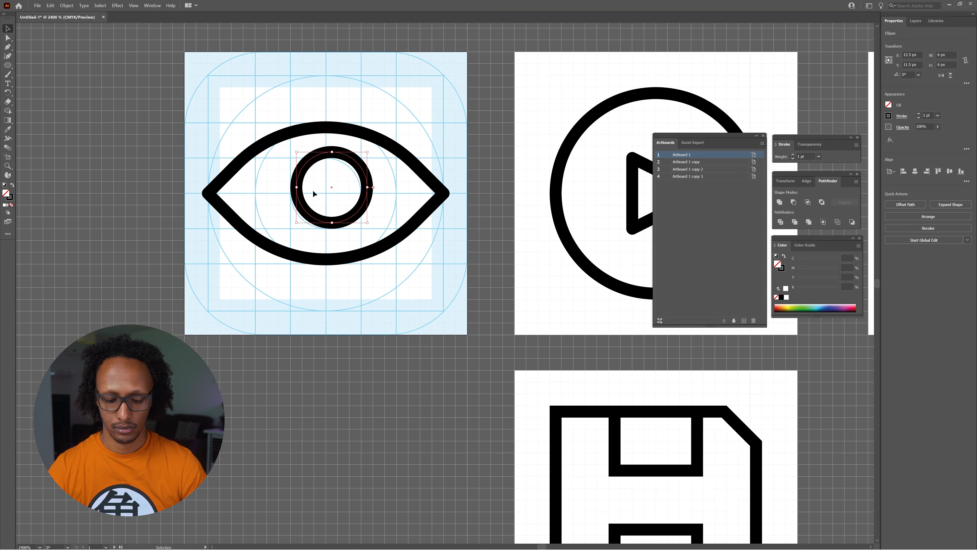
key(Delete)
- Draw an ellipse in the eye's centre, align its stroke to the inside and fit it to the 6 px circle keyline
click(7, 66)
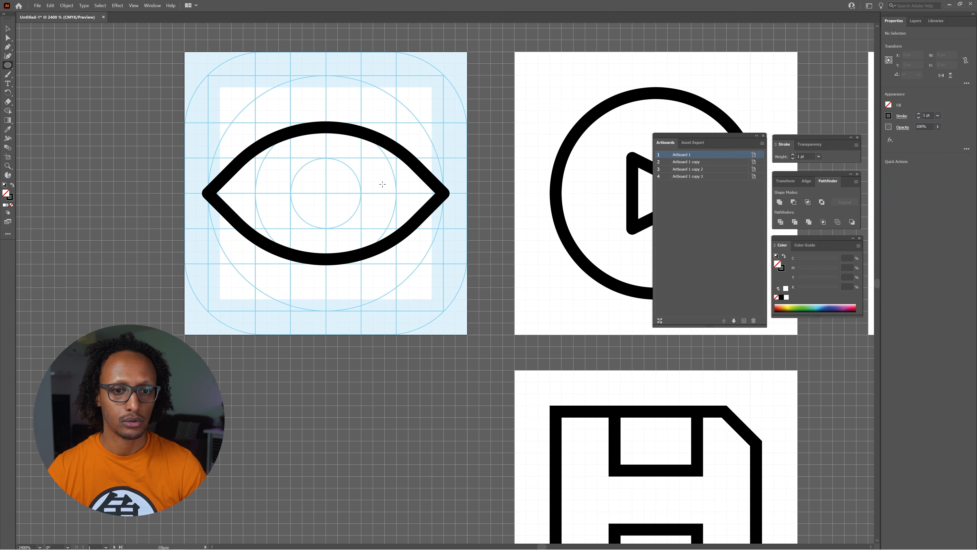
mouse_move(291, 158)
mouse_down()
mouse_move(335, 191)
mouse_move(369, 230)
mouse_move(361, 228)
mouse_up()
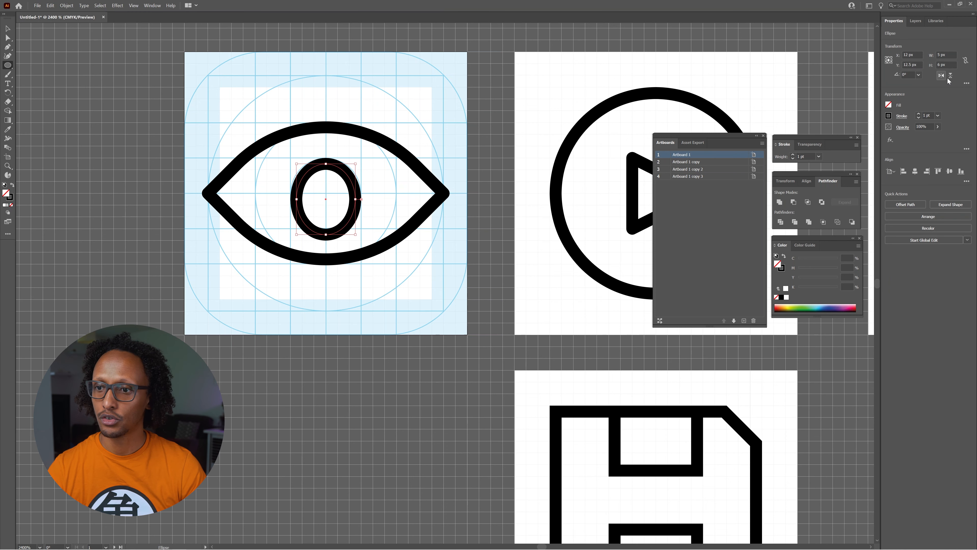
click(901, 115)
click(862, 157)
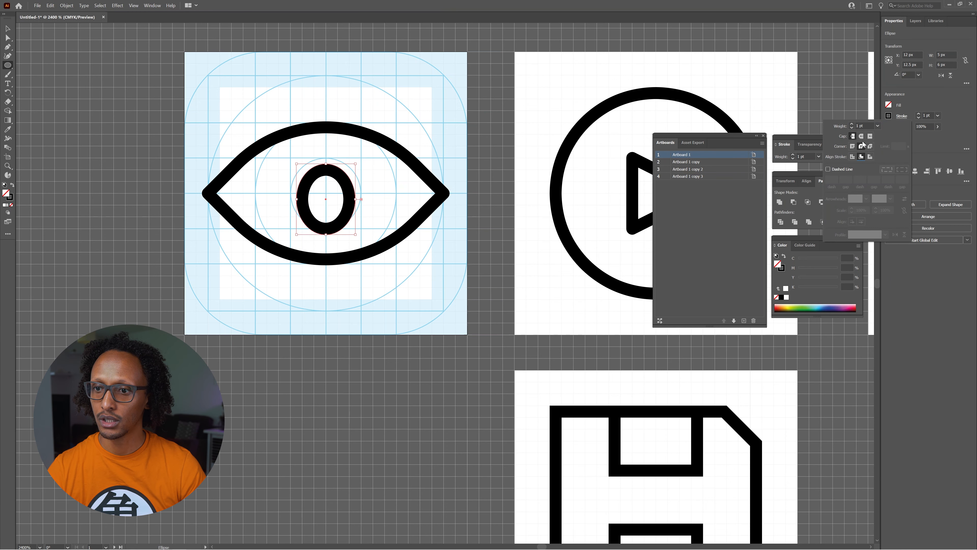
key(v)
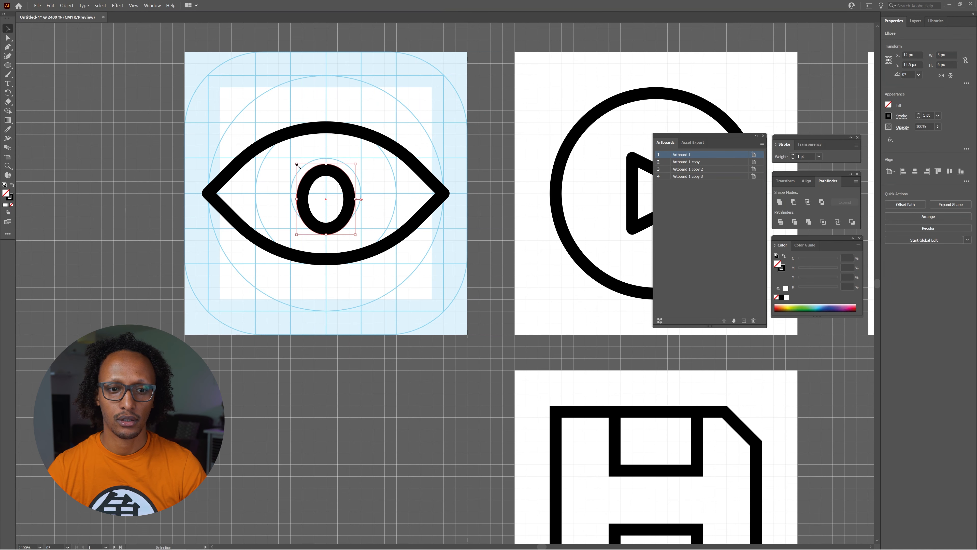
drag(297, 163, 291, 158)
drag(356, 236, 361, 229)
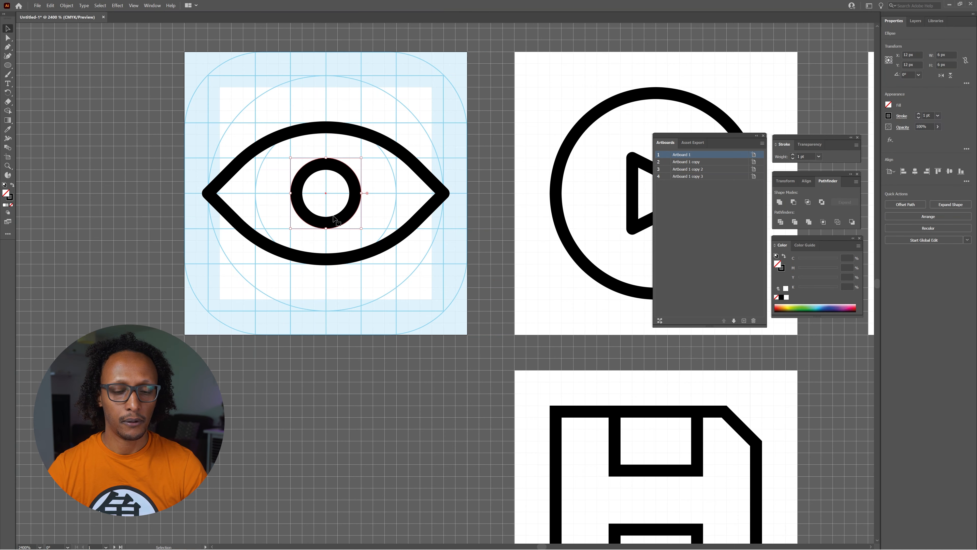
- Duplicate the template artboard with its eye icon directly below, beside the save icon's artboard
scroll(400, 274, down, 5)
scroll(317, 341, up, 2)
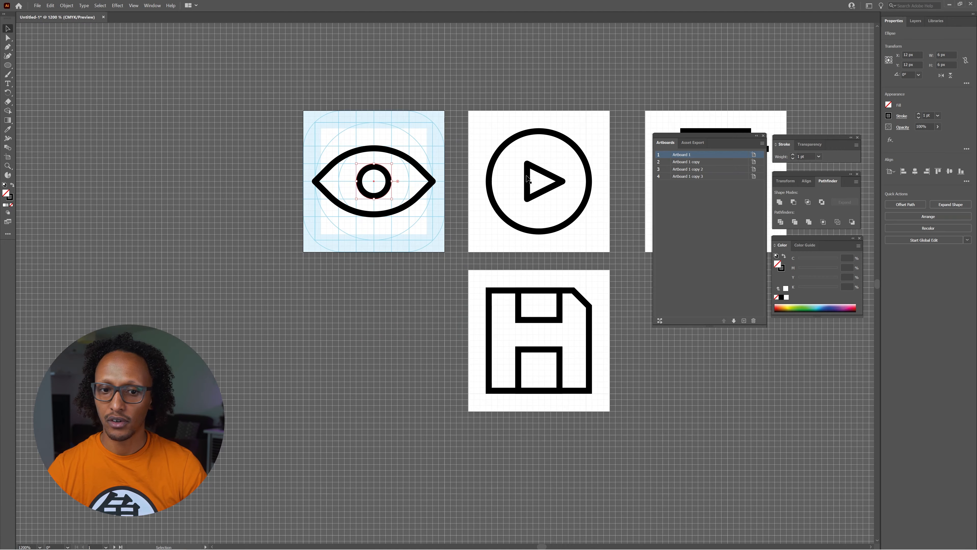
scroll(500, 218, down, 2)
key(shift+o)
drag(375, 154, 400, 258)
key(v)
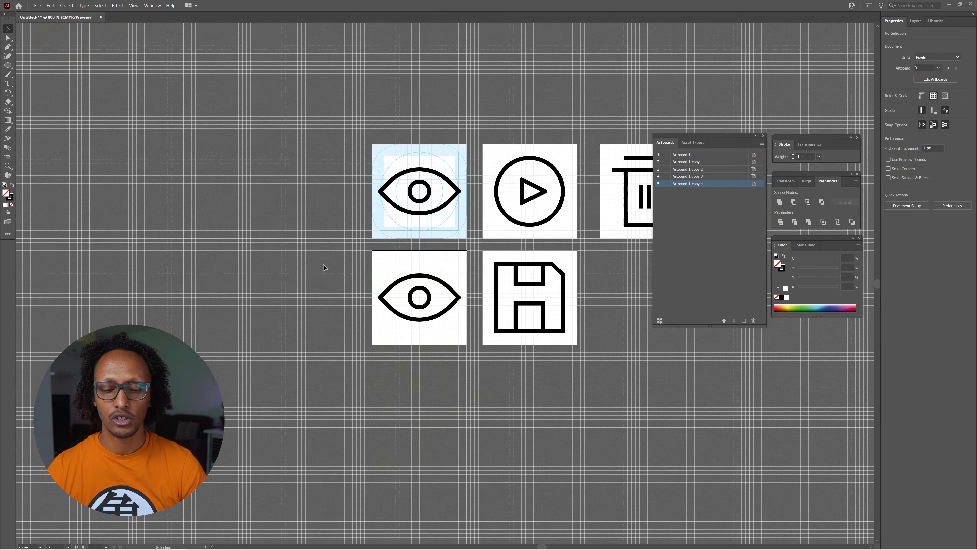
- Copy the iris circle on the template artboard, shrink the copy to 4 px and place it over the iris's upper left at X 10, Y 10
scroll(443, 287, up, 3)
drag(400, 65, 431, 306)
click(420, 271)
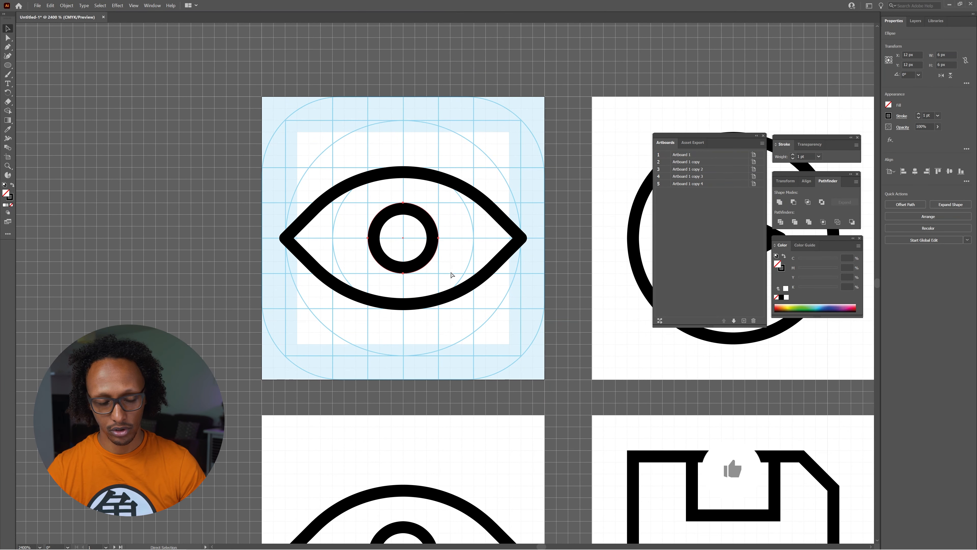
key(v)
drag(433, 254, 409, 231)
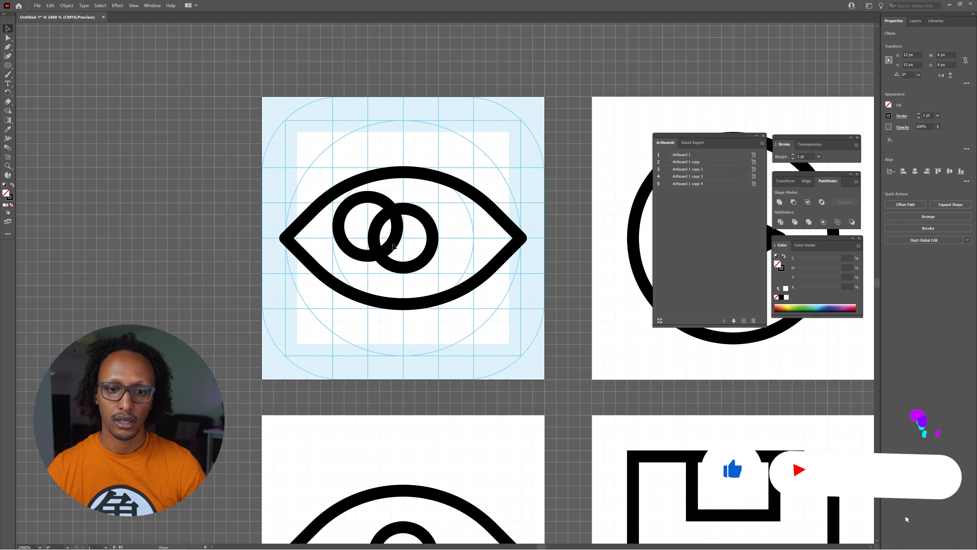
drag(416, 179, 396, 204)
drag(381, 240, 392, 227)
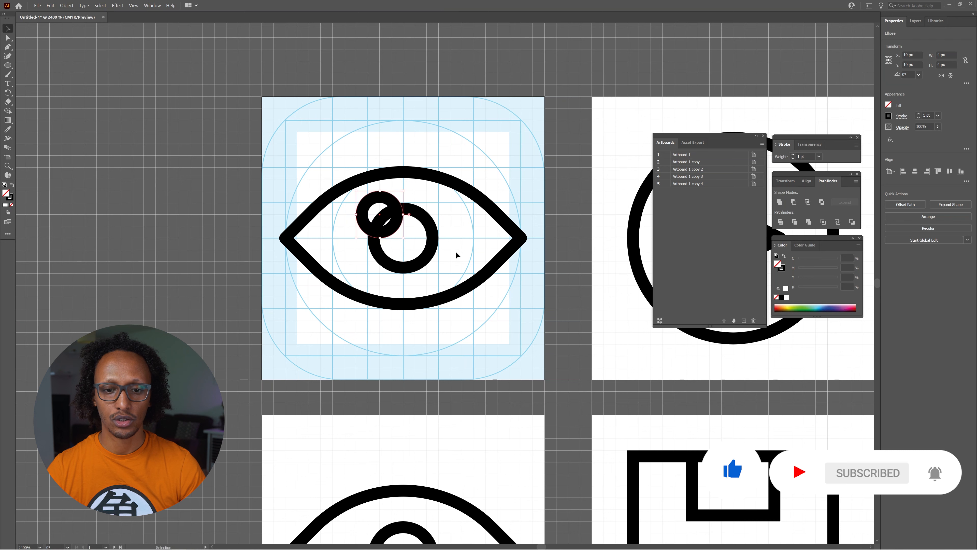
- Swap the stroke and fill of both circles, and set the small circle's fill to white (FFFFFF)
click(414, 254)
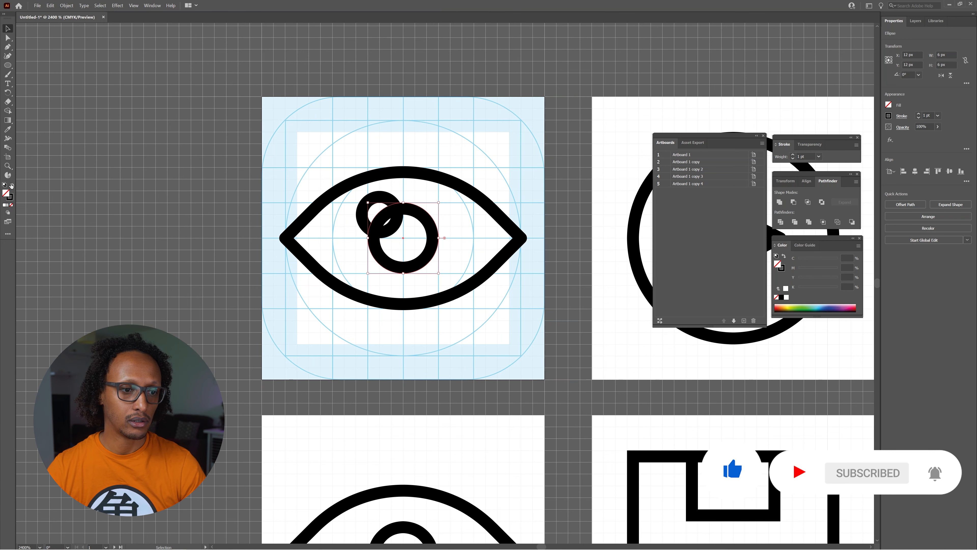
click(12, 187)
click(365, 213)
click(11, 186)
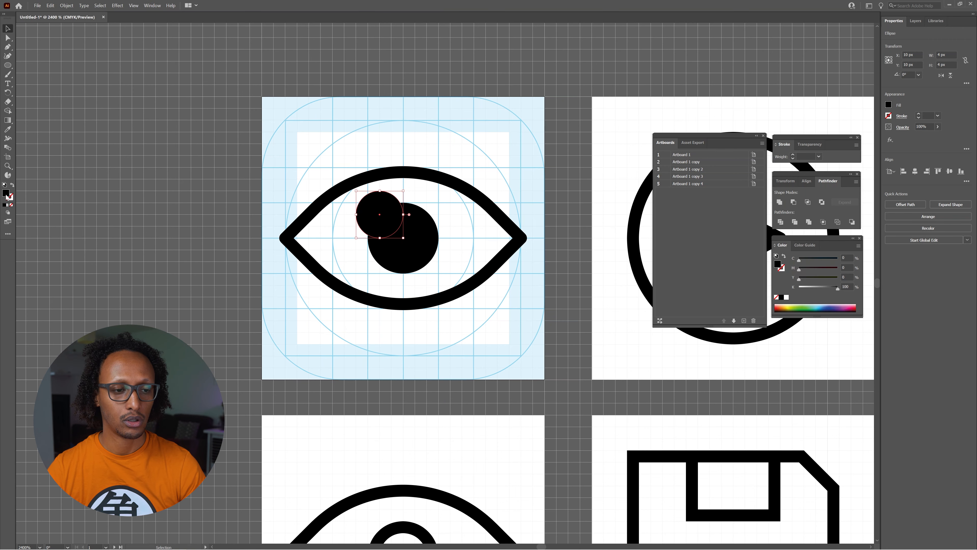
double_click(6, 193)
drag(189, 154, 165, 106)
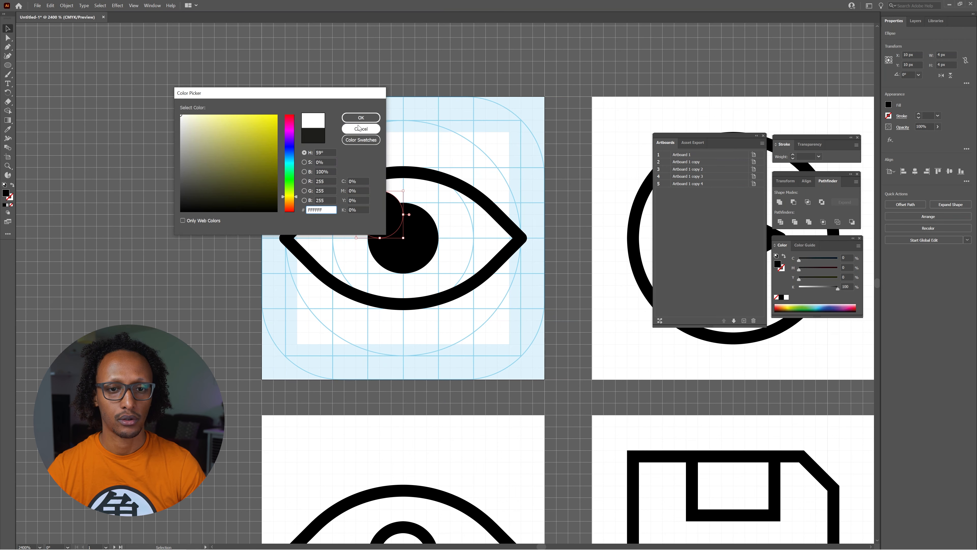
click(362, 118)
- Subtract the small white circle from the black iris with Minus Front
shift+click(417, 235)
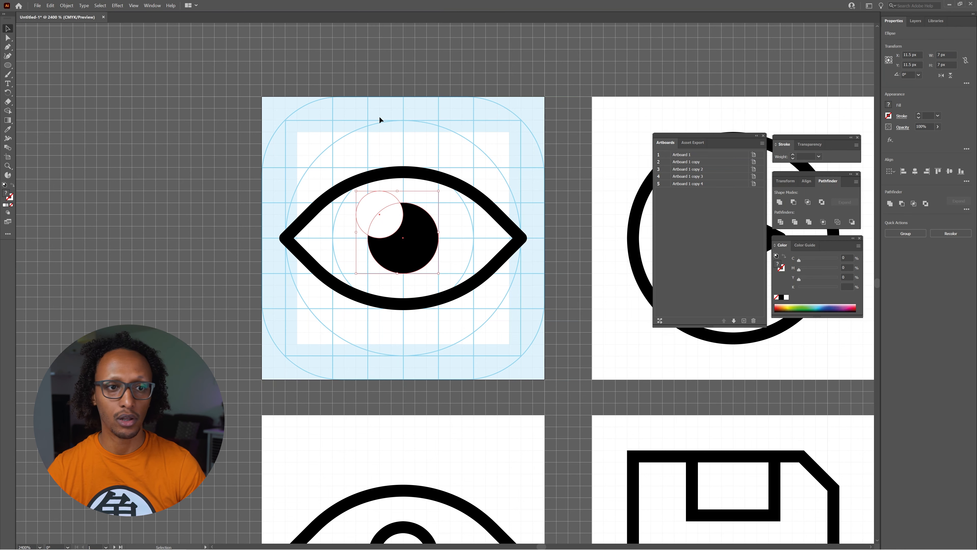
click(152, 6)
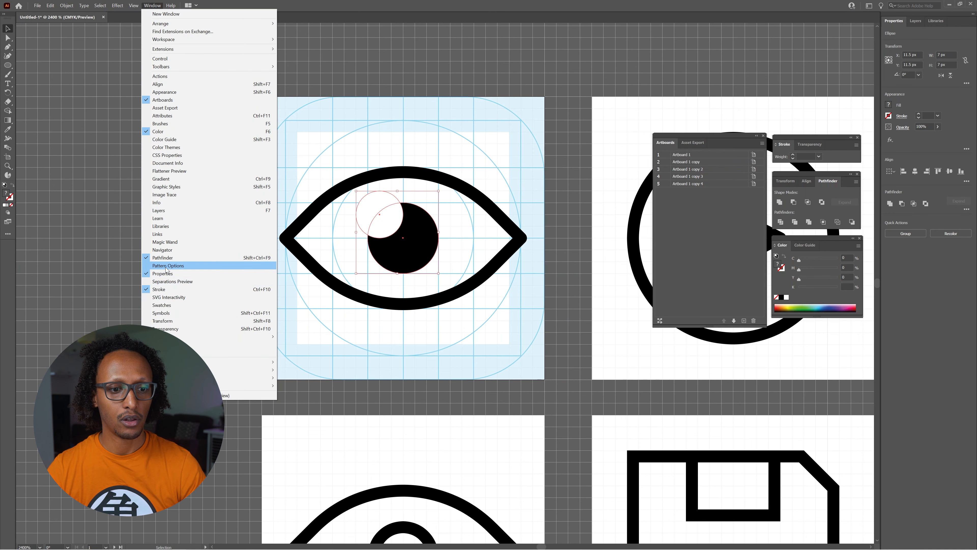
click(901, 204)
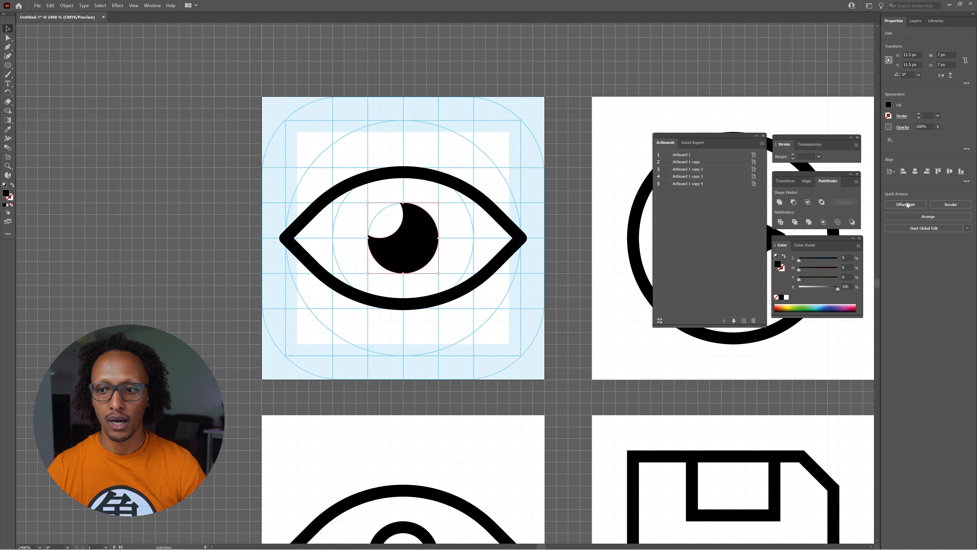
click(389, 100)
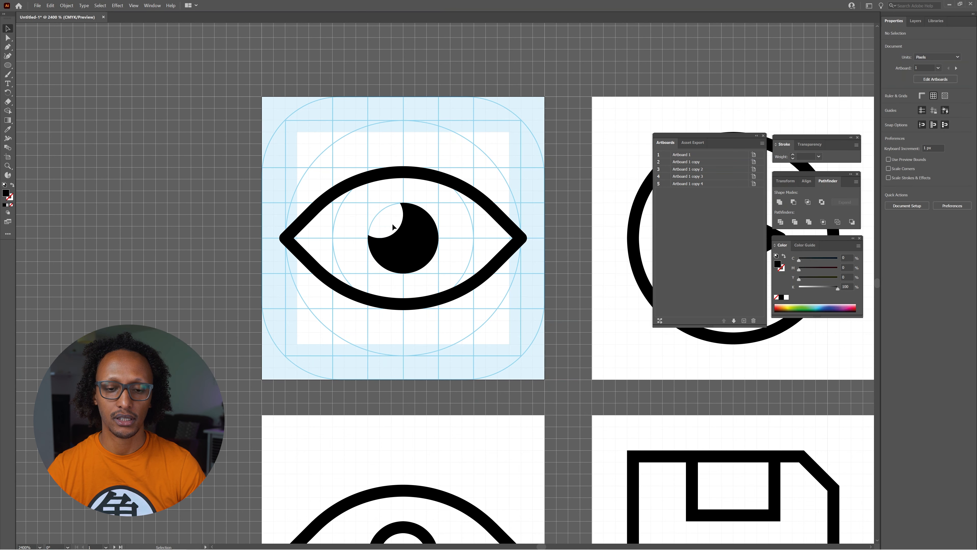
- Hide the icon grid template layer and the document grid
scroll(398, 255, down, 1)
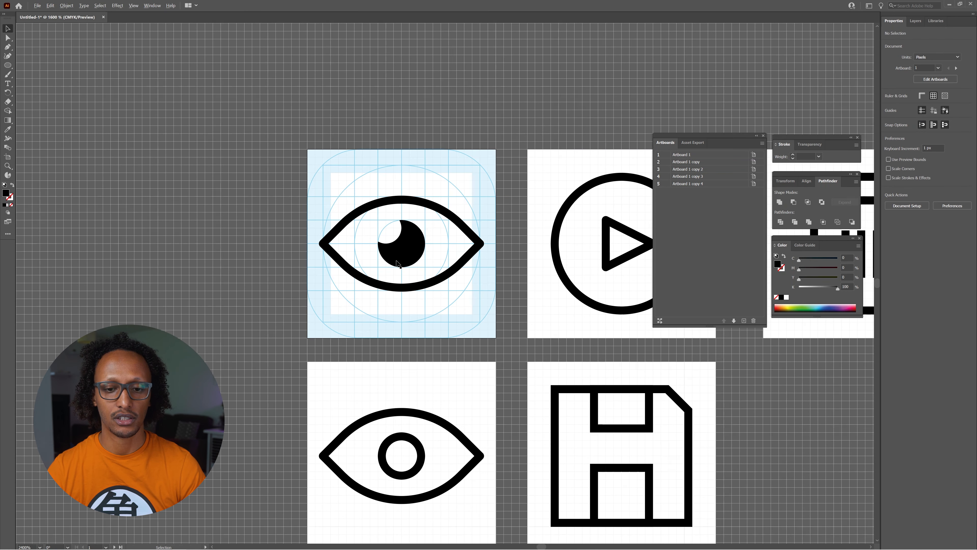
click(916, 21)
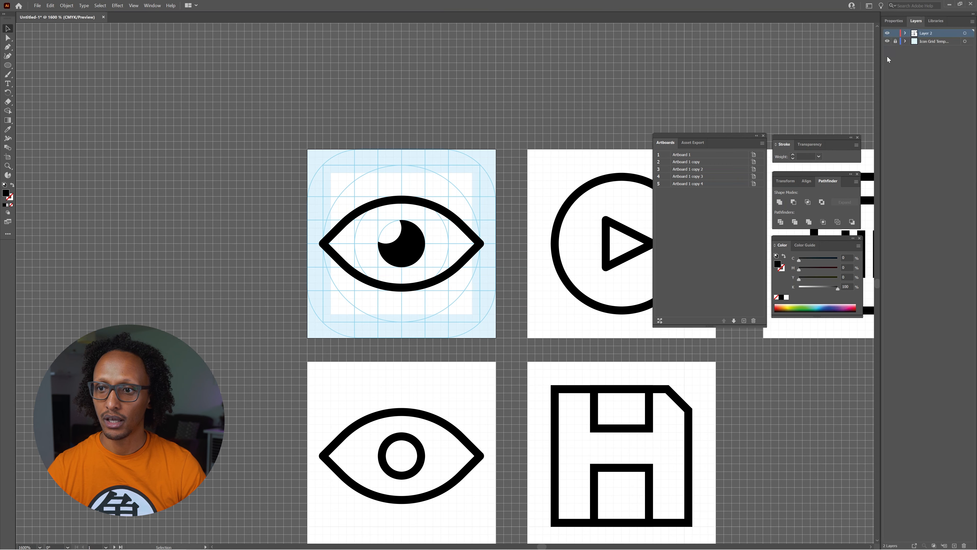
click(887, 41)
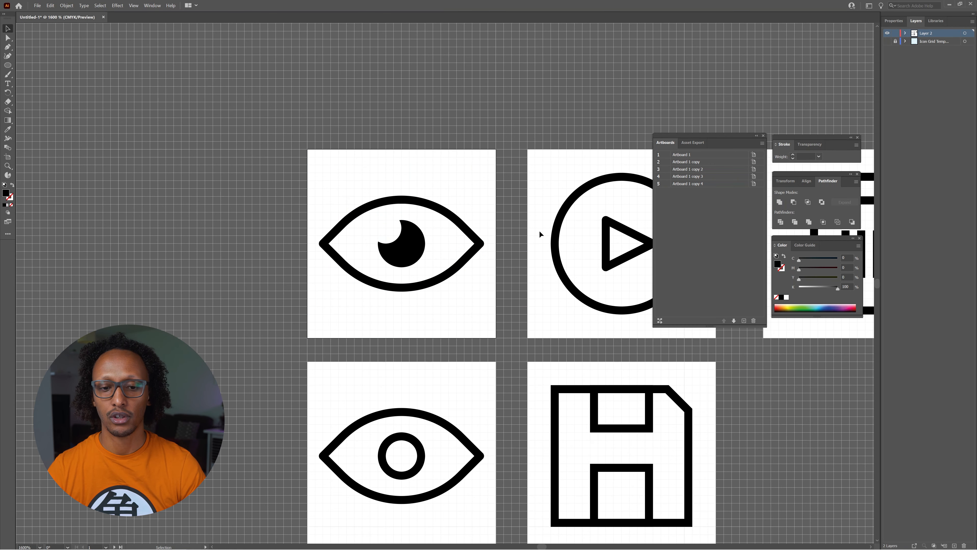
scroll(539, 231, down, 3)
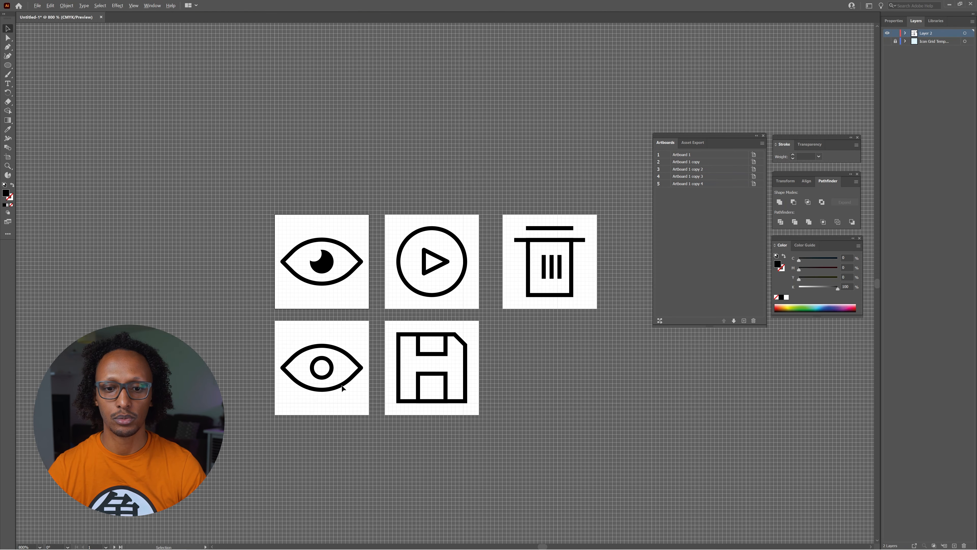
drag(396, 360, 394, 260)
key(ctrl+apostrophe)
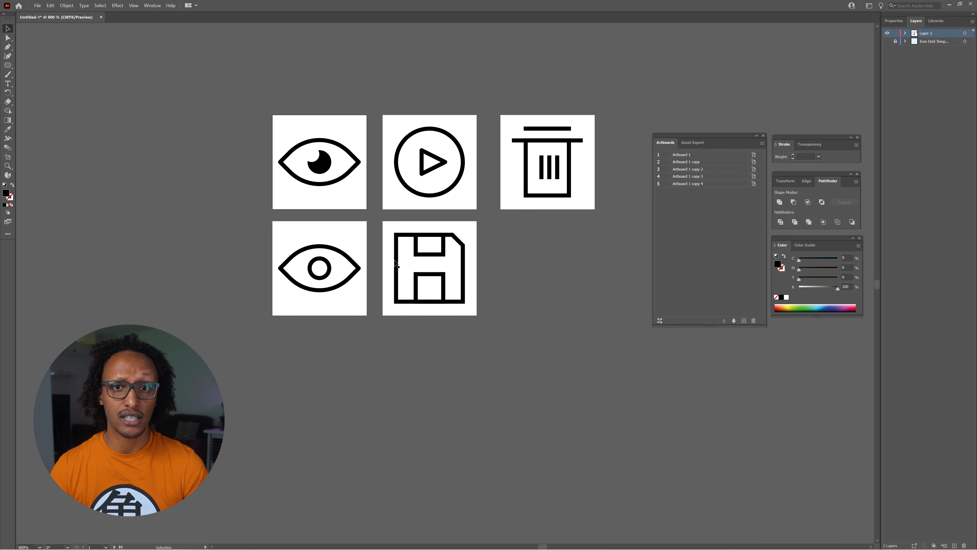